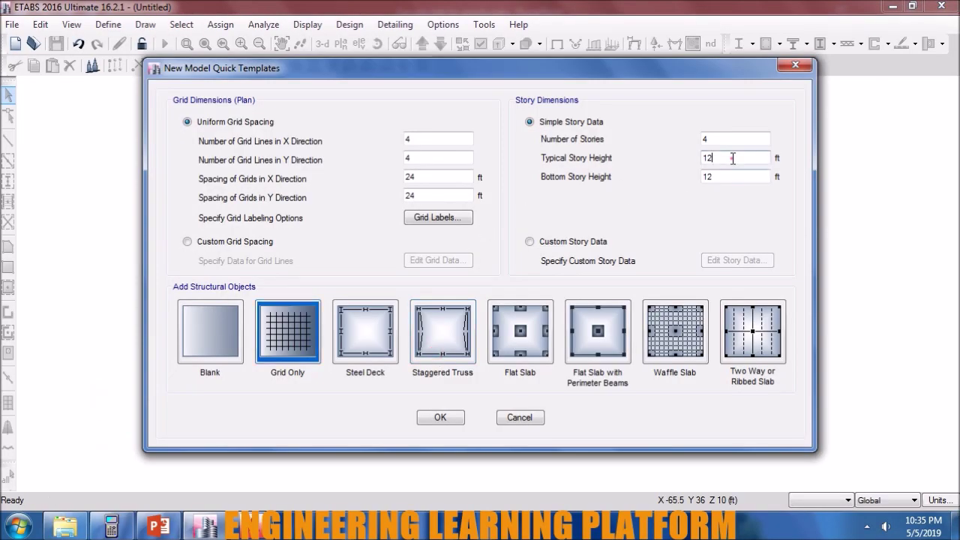
# - Create the model with 1 story and 10 ft typical and bottom story heights
pyautogui.doubleClick(733, 158)
pyautogui.write('10')
pyautogui.doubleClick(727, 140)
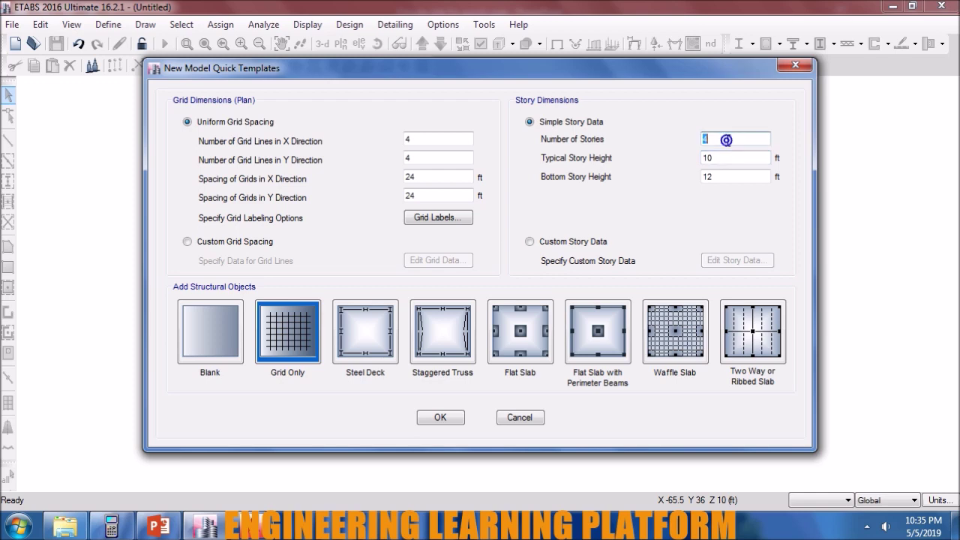
pyautogui.write('1')
pyautogui.doubleClick(725, 175)
pyautogui.write('10')
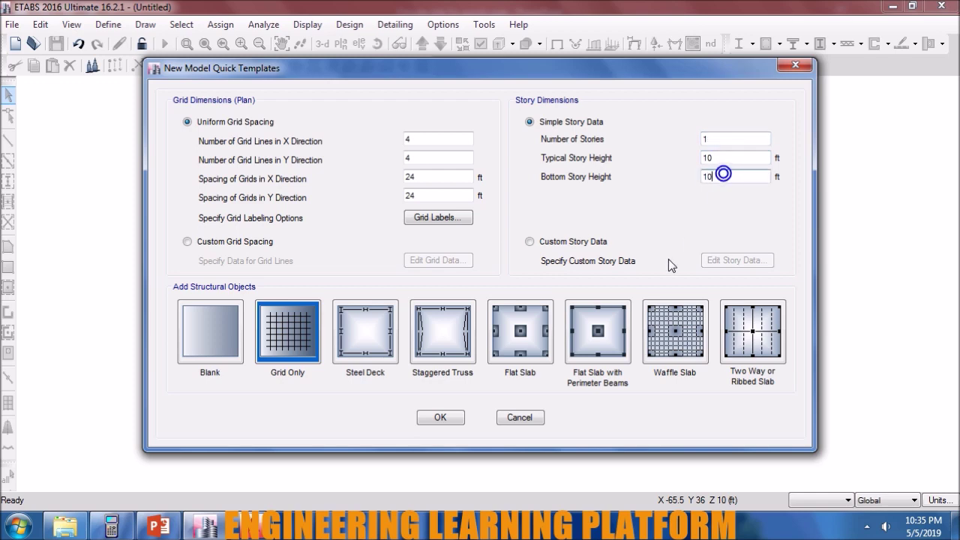
pyautogui.click(448, 418)
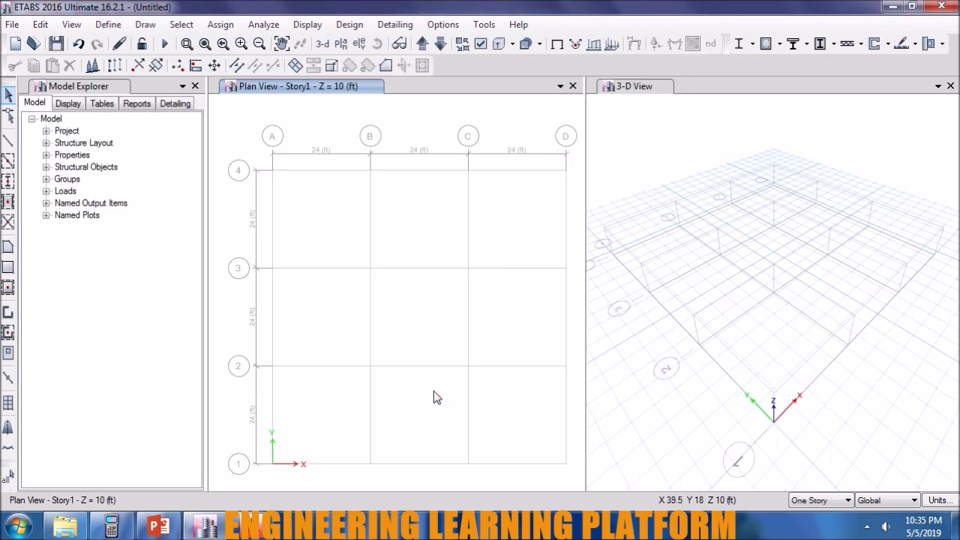
# - Review the 4000Psi concrete and A615Gr60 rebar material properties without changes
pyautogui.click(107, 24)
pyautogui.click(107, 44)
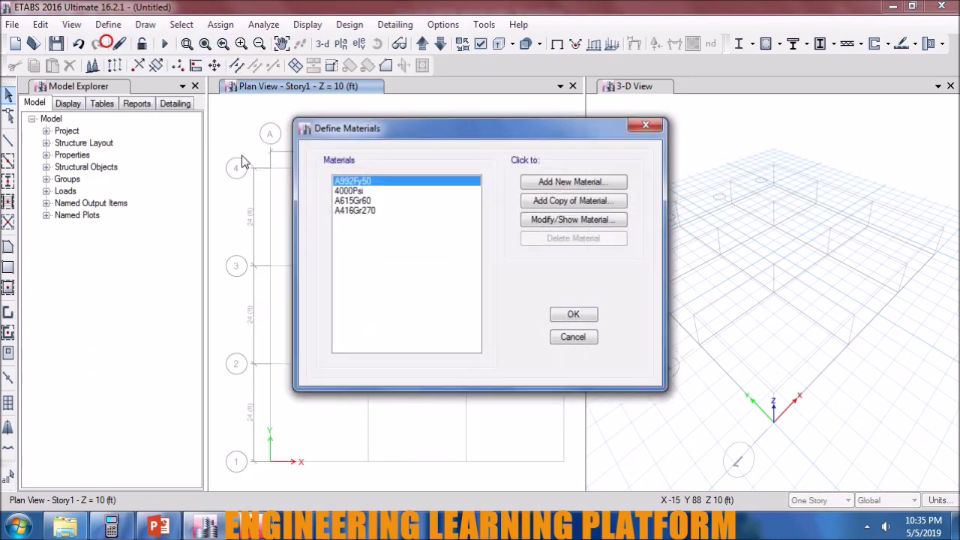
pyautogui.click(368, 192)
pyautogui.click(359, 201)
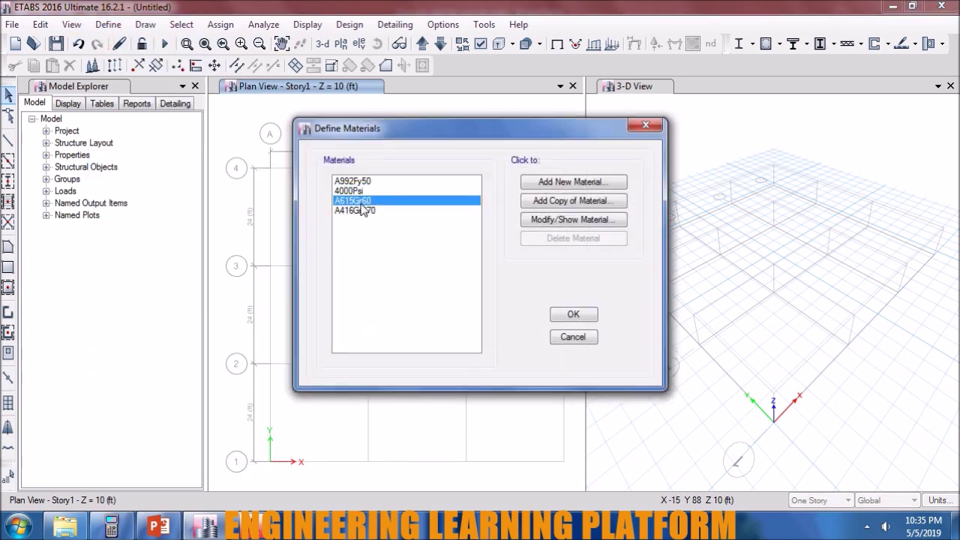
pyautogui.click(585, 314)
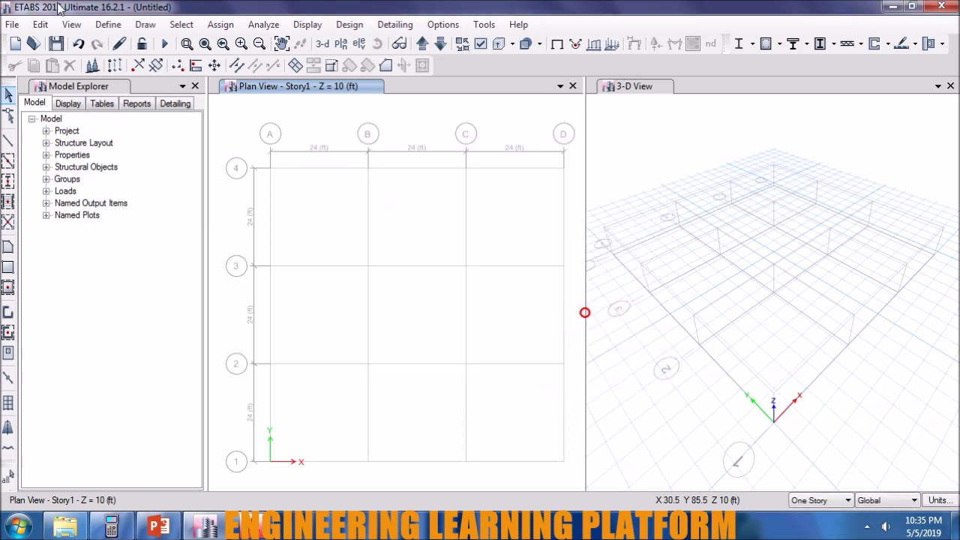
# - Delete all the default frame sections in bulk
pyautogui.click(107, 24)
pyautogui.moveTo(155, 67)
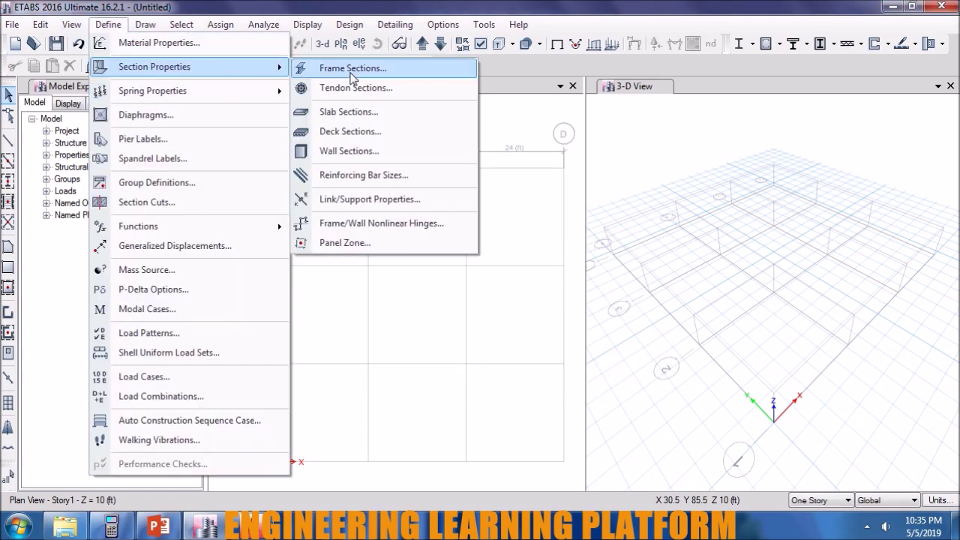
pyautogui.click(352, 67)
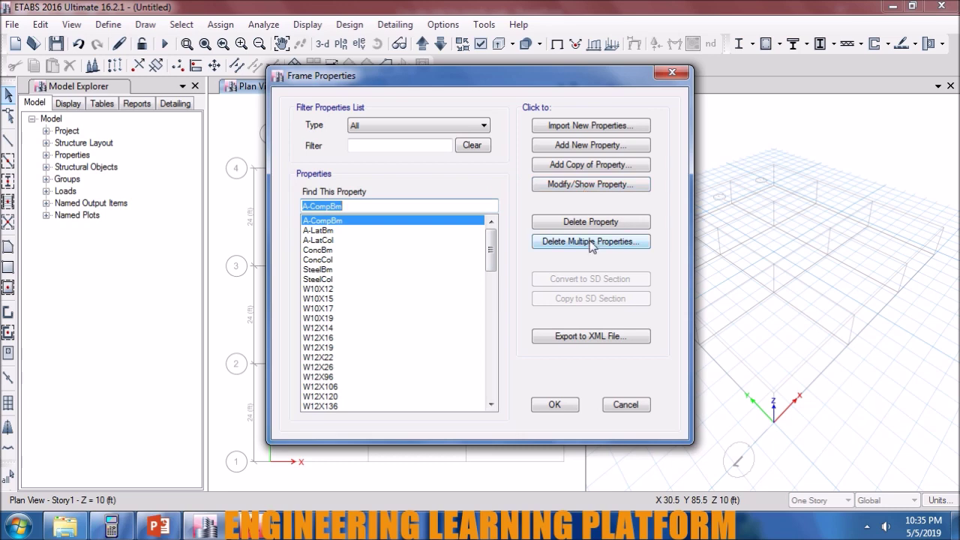
pyautogui.click(591, 241)
pyautogui.moveTo(451, 196); pyautogui.dragTo(452, 255)
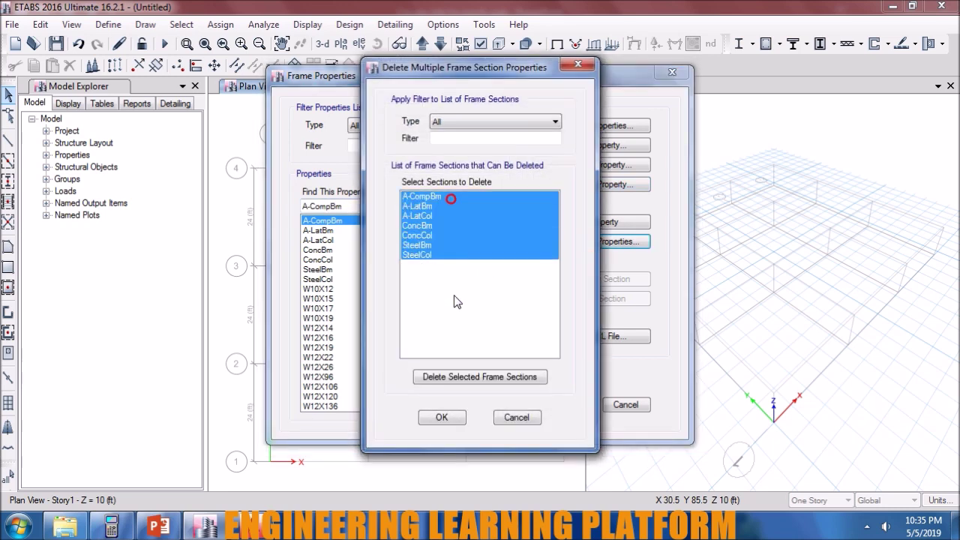
pyautogui.click(485, 375)
pyautogui.moveTo(457, 197); pyautogui.dragTo(446, 379)
pyautogui.click(447, 377)
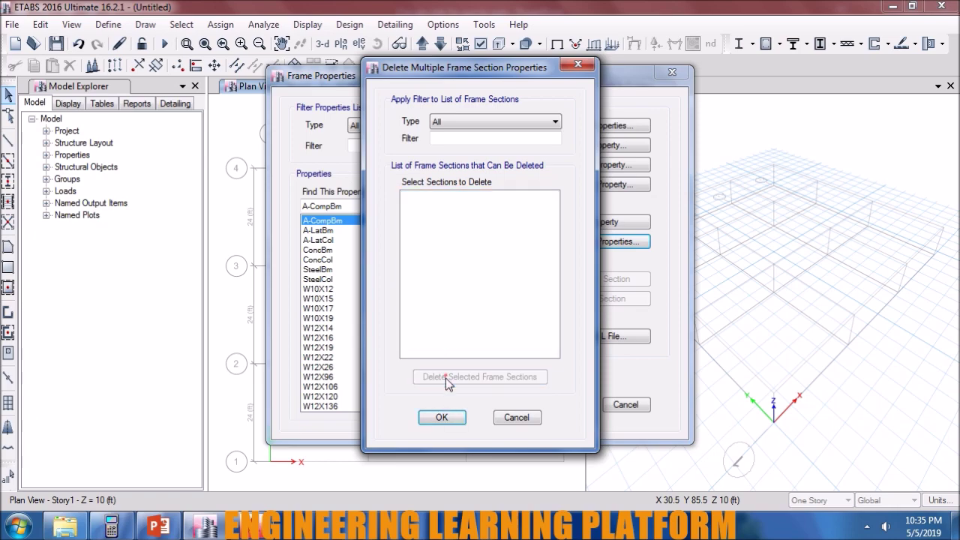
pyautogui.click(443, 420)
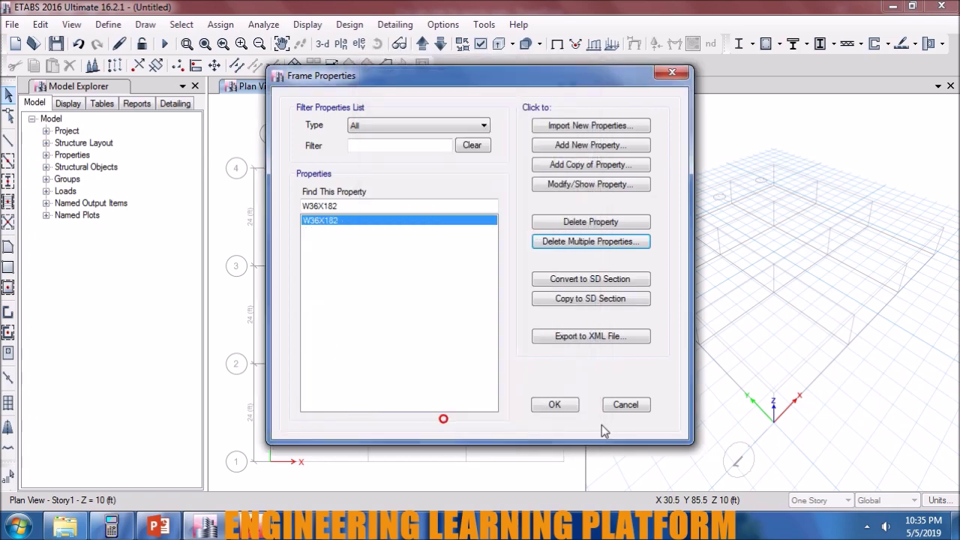
# - Add a new circular concrete frame section C16 with a 16 in diameter
pyautogui.click(592, 146)
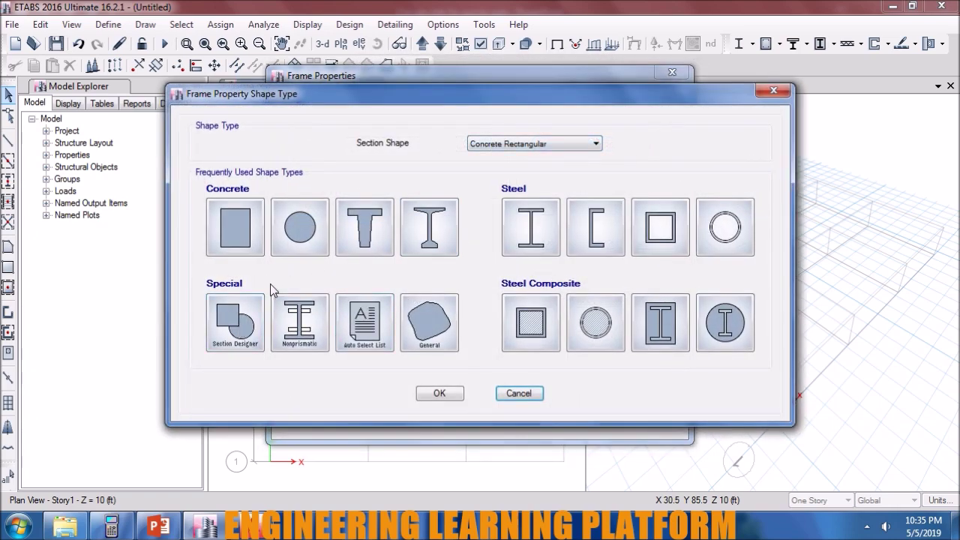
pyautogui.click(300, 248)
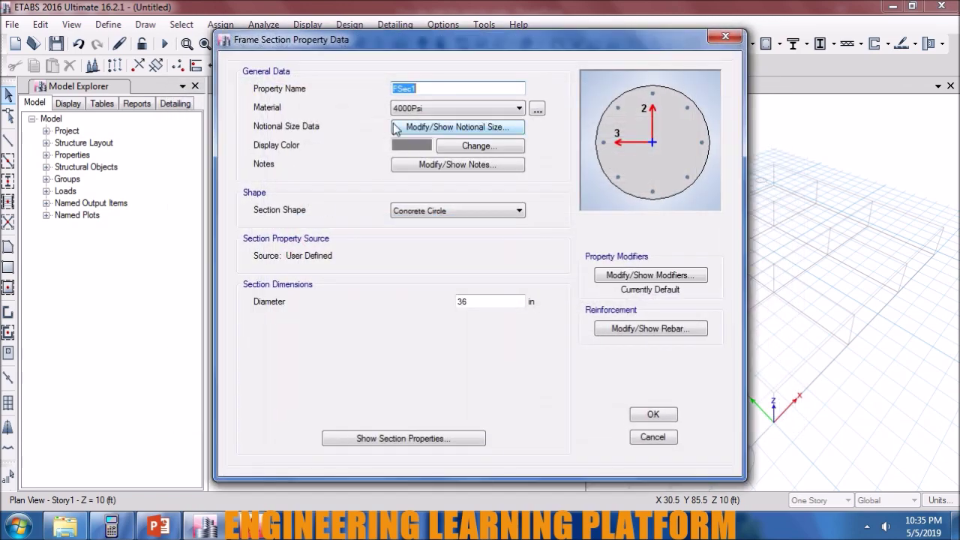
pyautogui.write('C16')
pyautogui.doubleClick(471, 301)
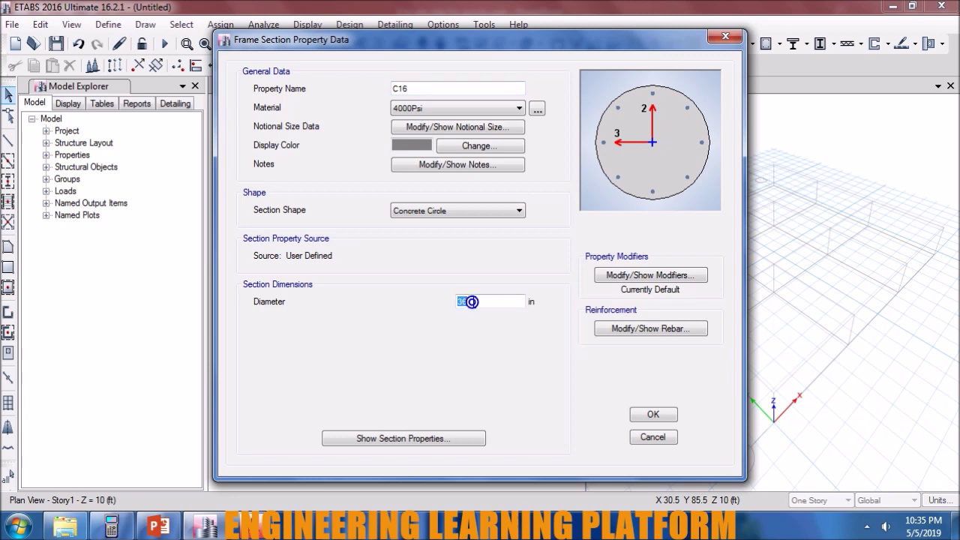
pyautogui.write('16')
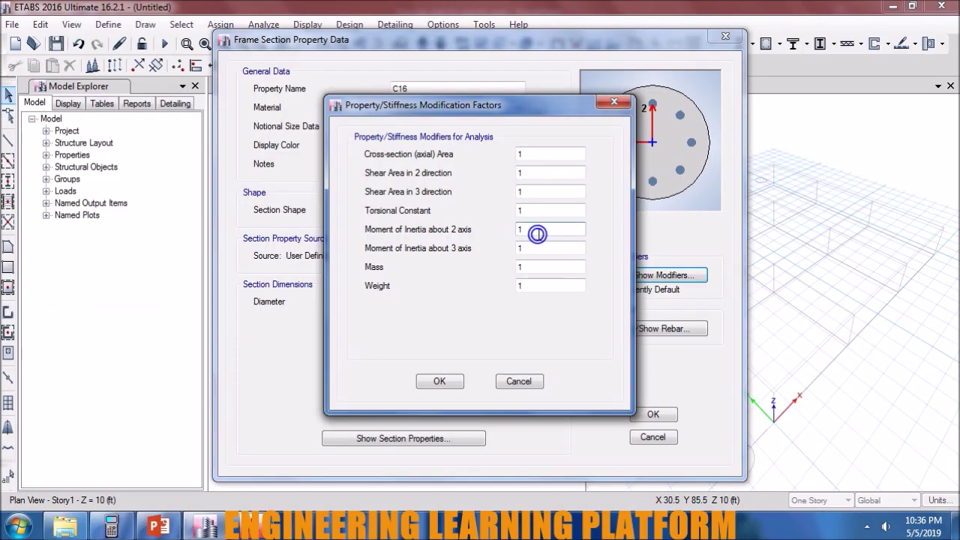
# - Set C16's I2 and I3 inertia modifiers to 0.7, accept the reinforcement, and save it
pyautogui.write('0')
pyautogui.write('0.7')
pyautogui.click(522, 249)
pyautogui.write('0.7')
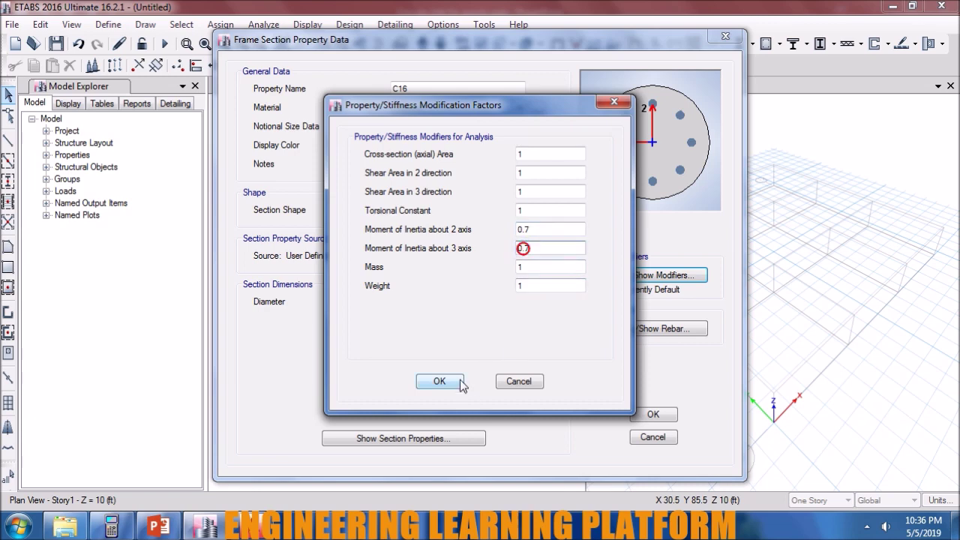
pyautogui.click(439, 381)
pyautogui.click(635, 328)
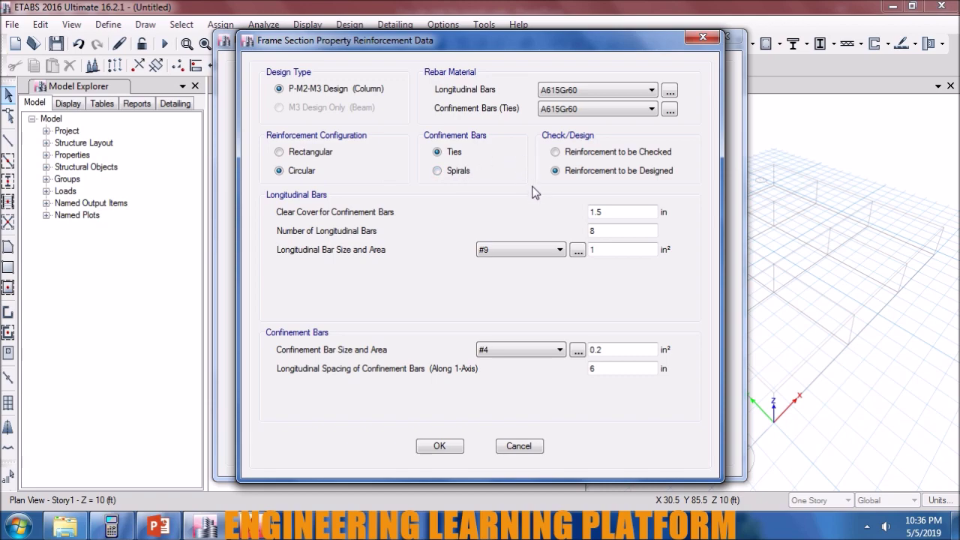
pyautogui.click(440, 446)
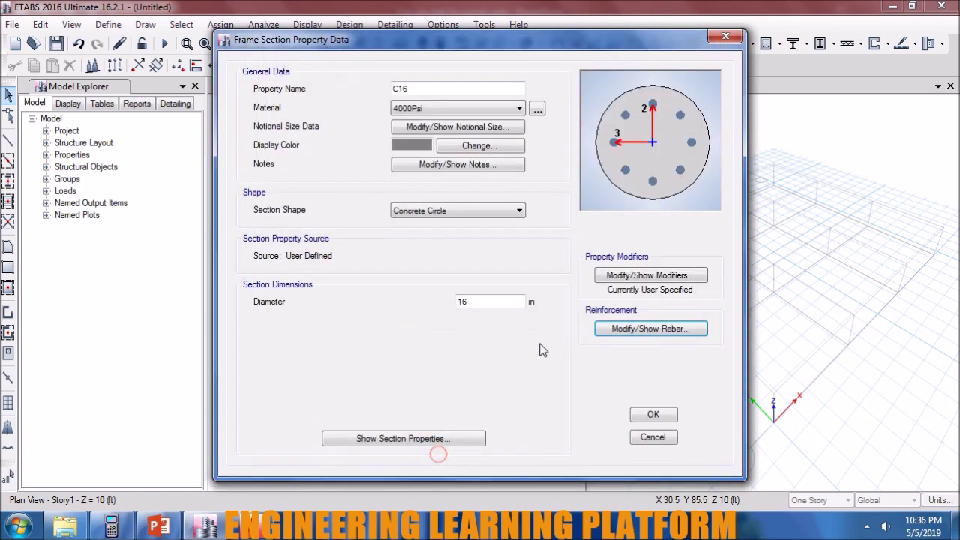
pyautogui.click(650, 414)
# - Delete the leftover W36X182 section so C16 is the only frame section
pyautogui.click(351, 231)
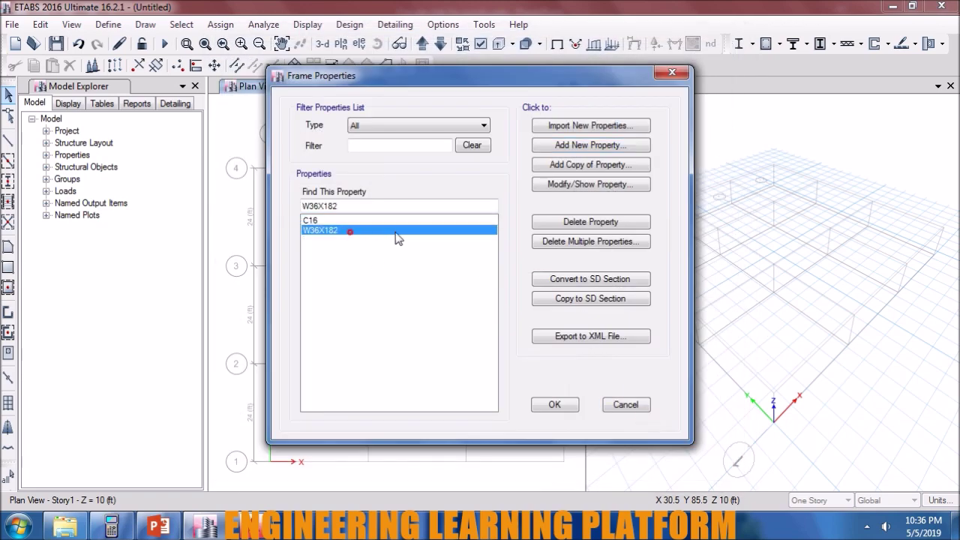
pyautogui.click(578, 222)
pyautogui.click(523, 313)
pyautogui.click(554, 405)
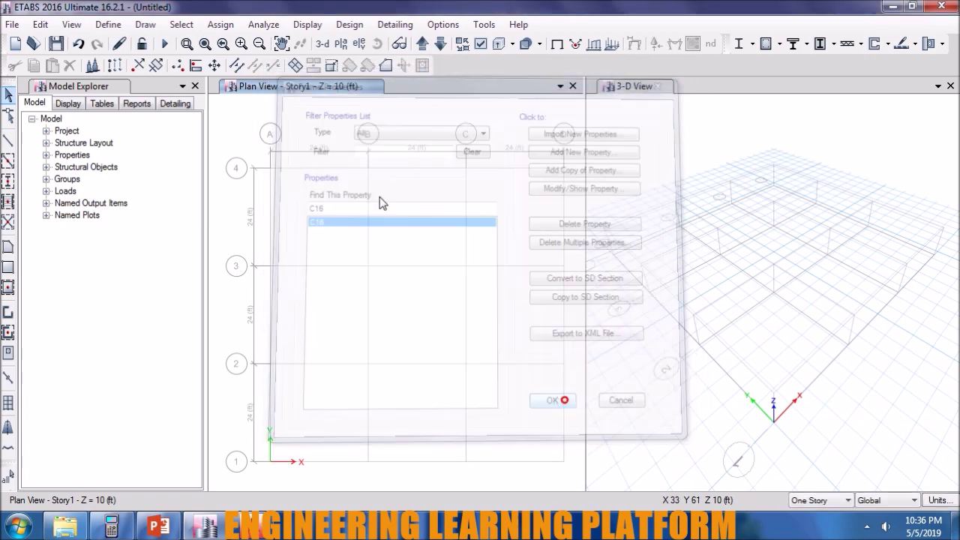
# - Delete the Plank1 slab section
pyautogui.click(108, 25)
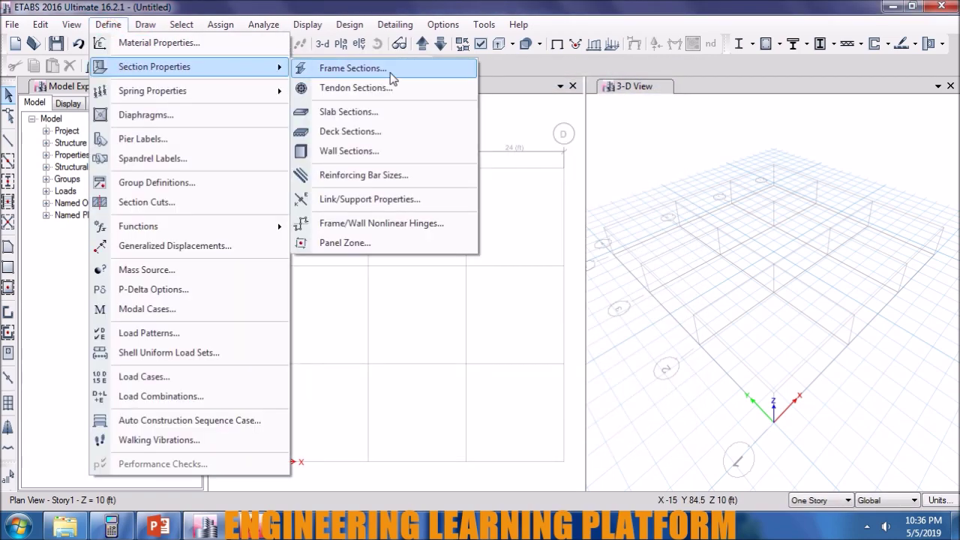
pyautogui.click(396, 114)
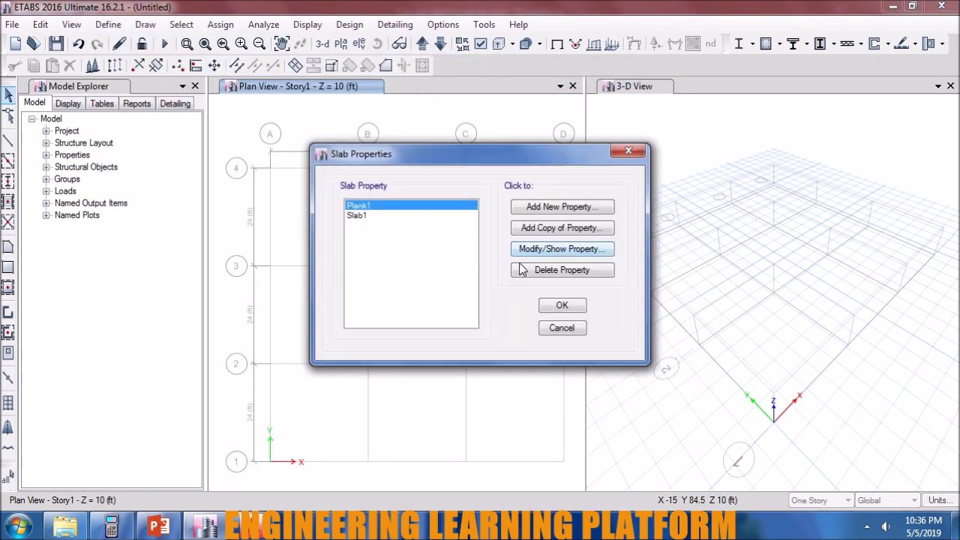
pyautogui.click(526, 269)
pyautogui.click(514, 318)
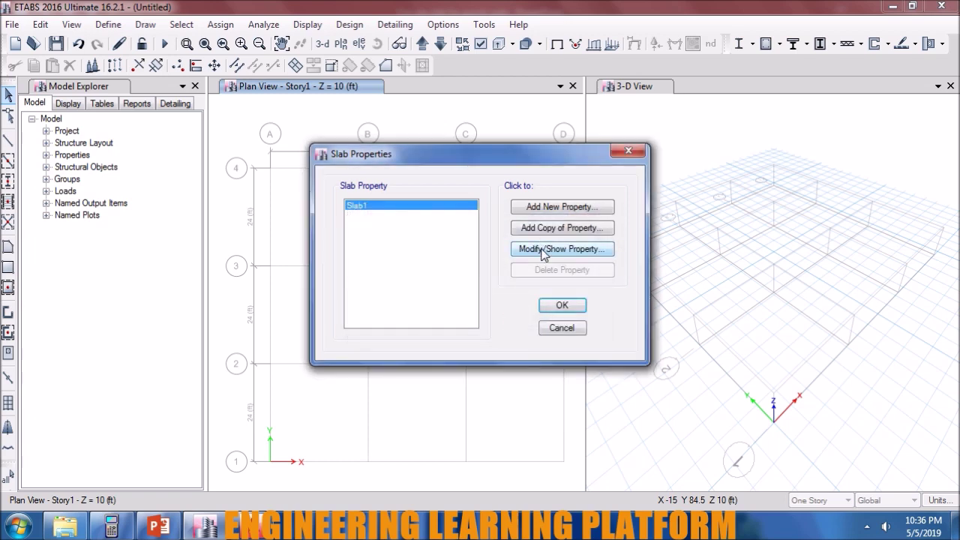
# - Make Slab1 the 8 in 'Slab 8"' section with m11, m22, m12 modifiers of 0.25
pyautogui.click(541, 248)
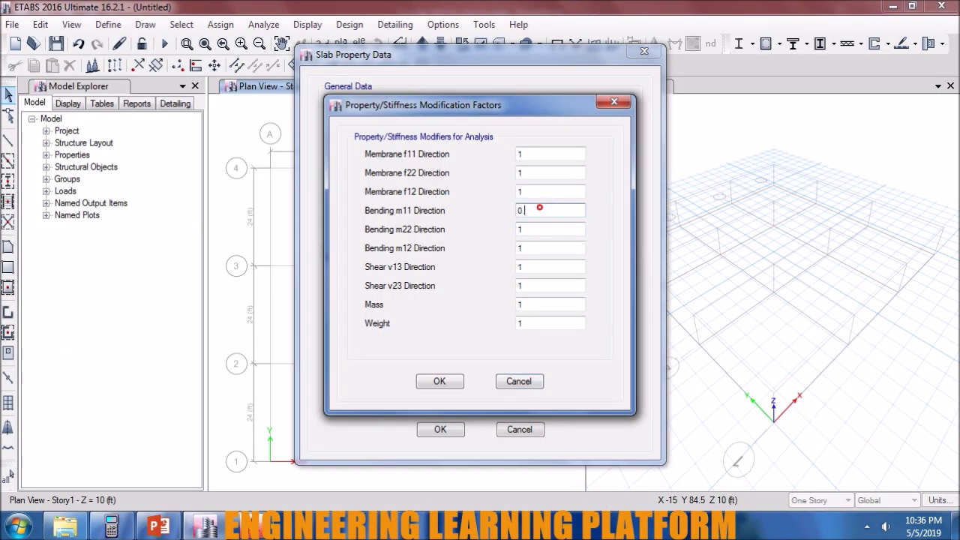
pyautogui.write('25')
pyautogui.doubleClick(540, 229)
pyautogui.write('0.25')
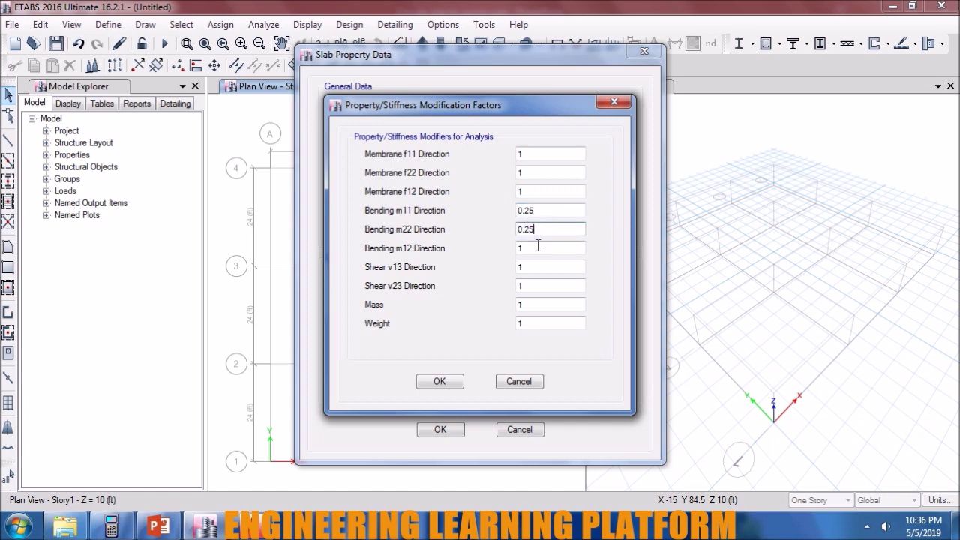
pyautogui.doubleClick(538, 246)
pyautogui.write('0.25')
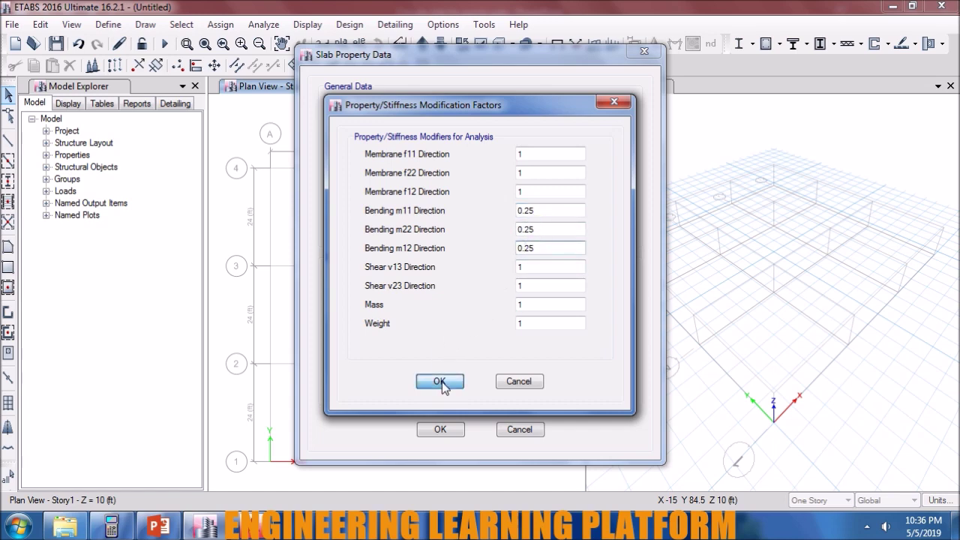
pyautogui.click(440, 383)
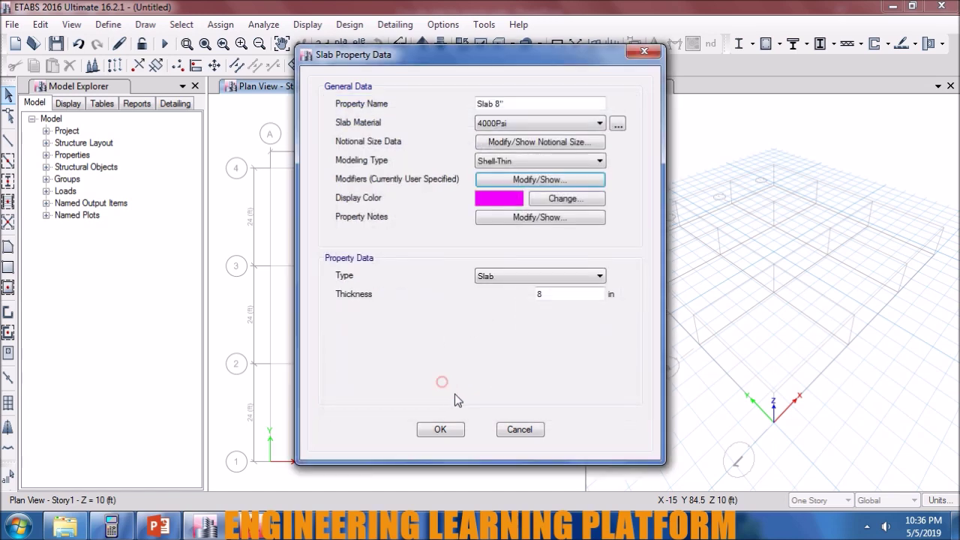
pyautogui.click(440, 429)
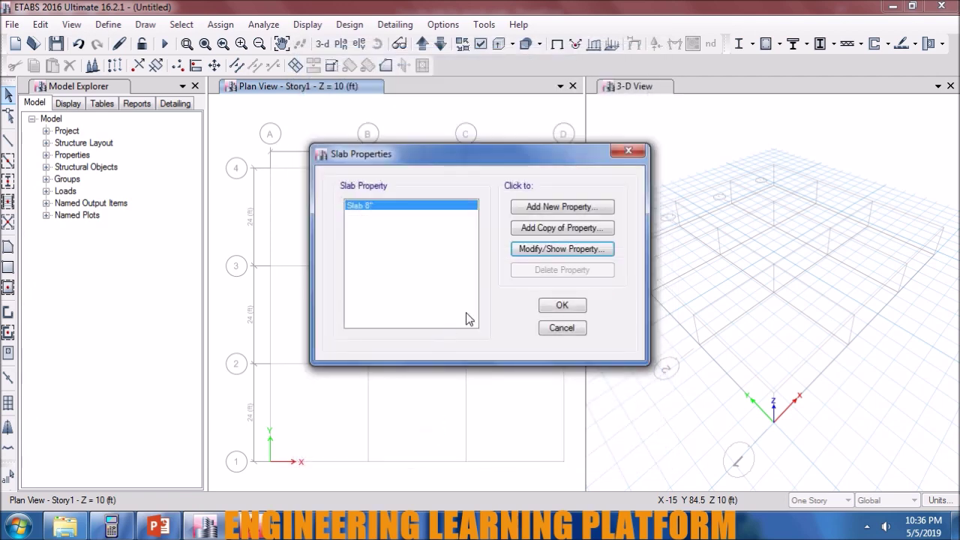
pyautogui.click(540, 302)
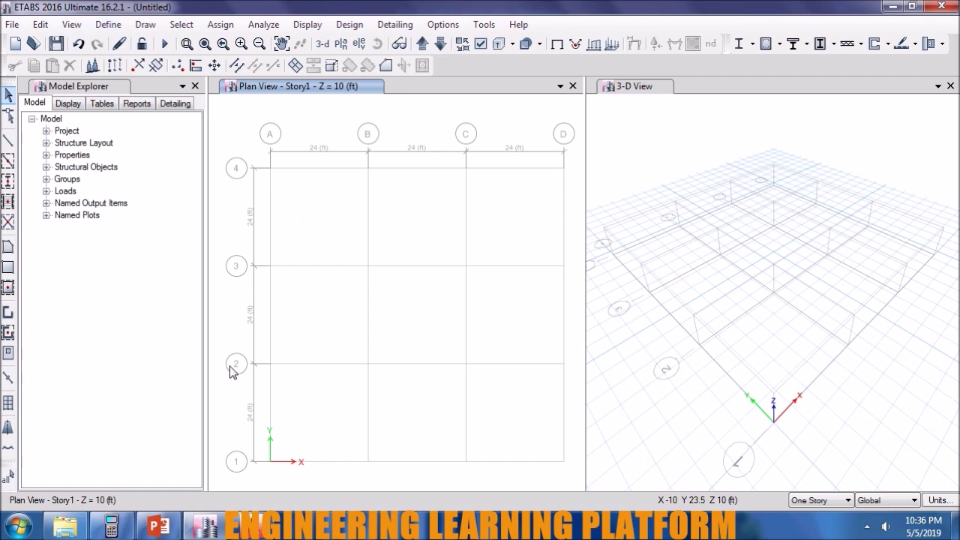
# - Close the 3-D view and review the existing grid G1 in the stories and grid settings
pyautogui.click(950, 86)
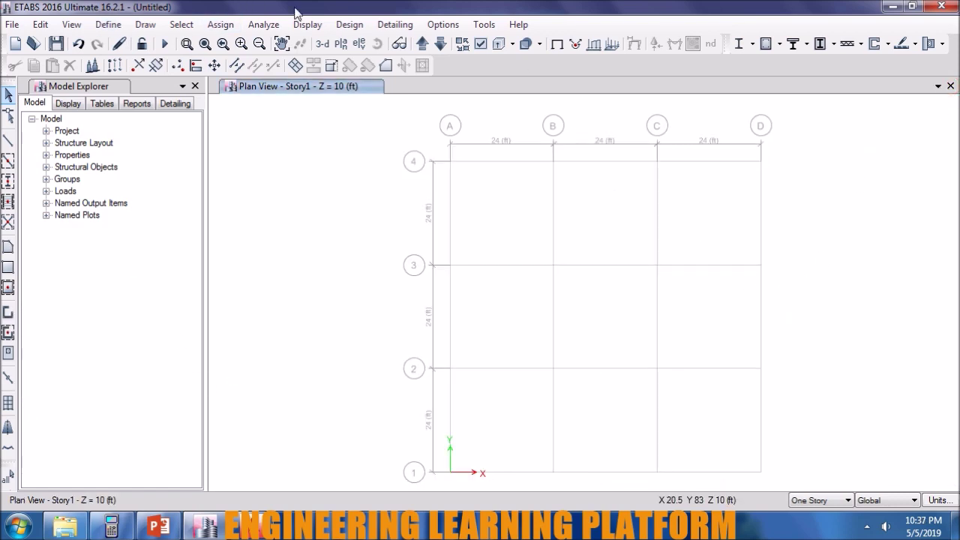
pyautogui.click(118, 29)
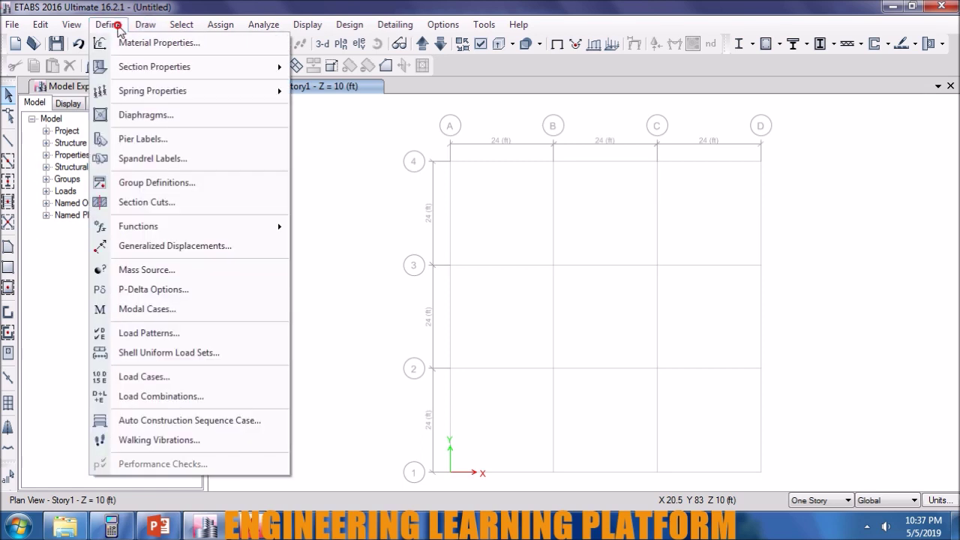
pyautogui.click(108, 24)
pyautogui.click(41, 24)
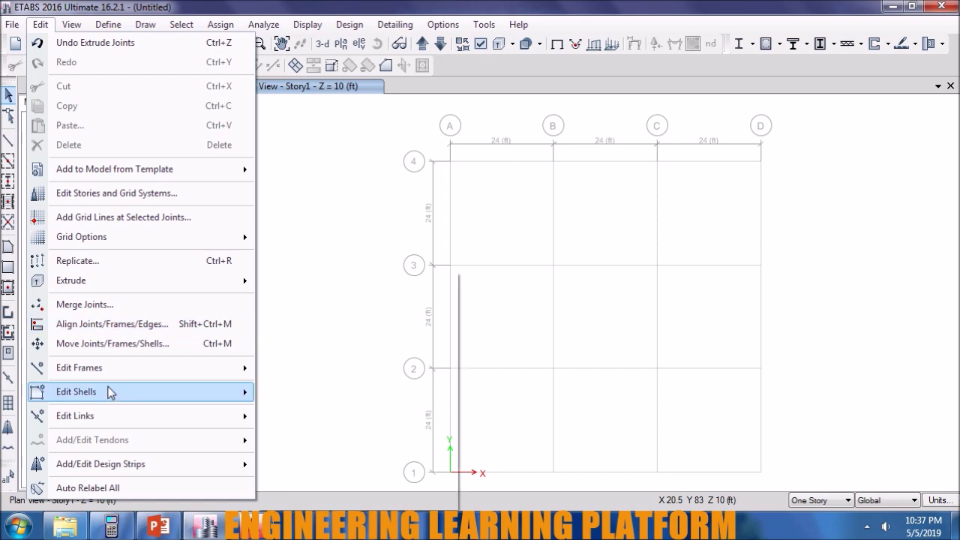
pyautogui.click(110, 193)
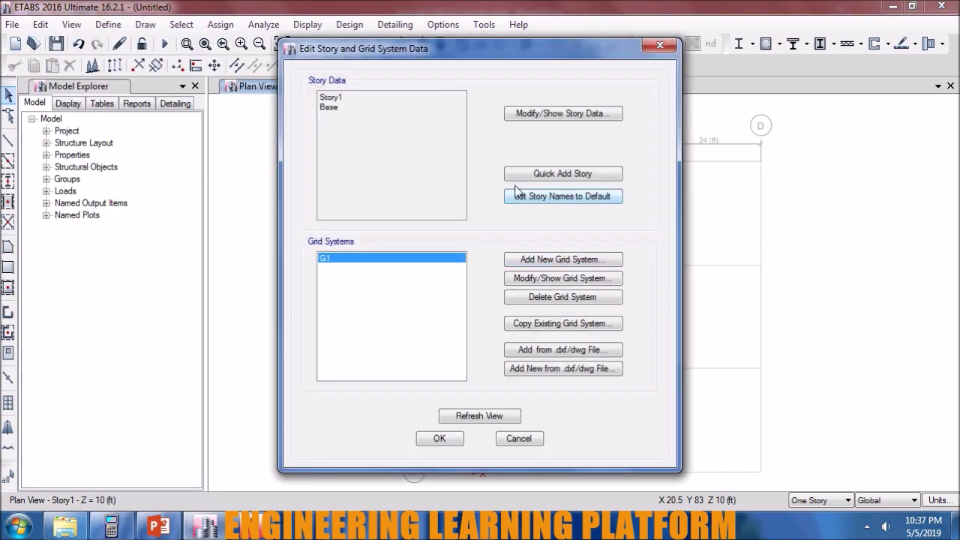
pyautogui.click(566, 283)
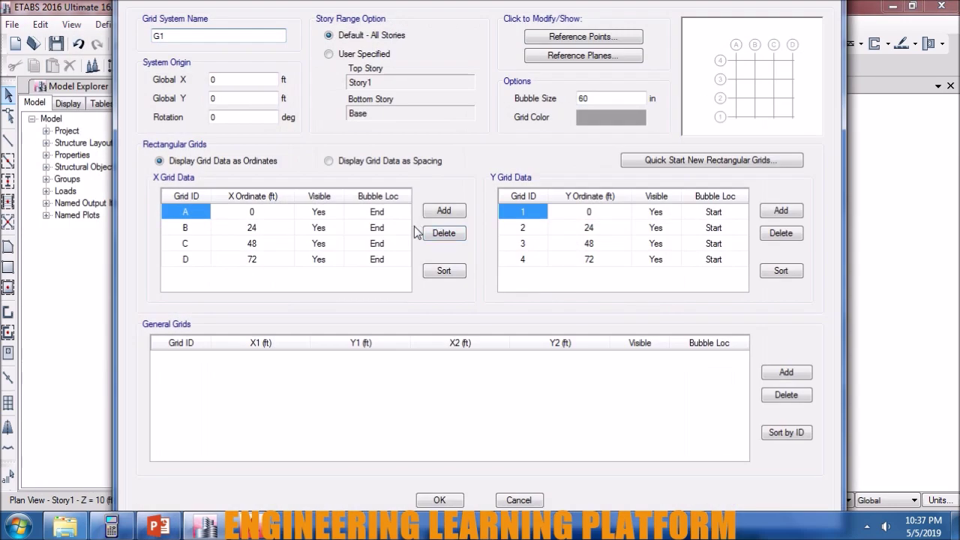
pyautogui.click(517, 505)
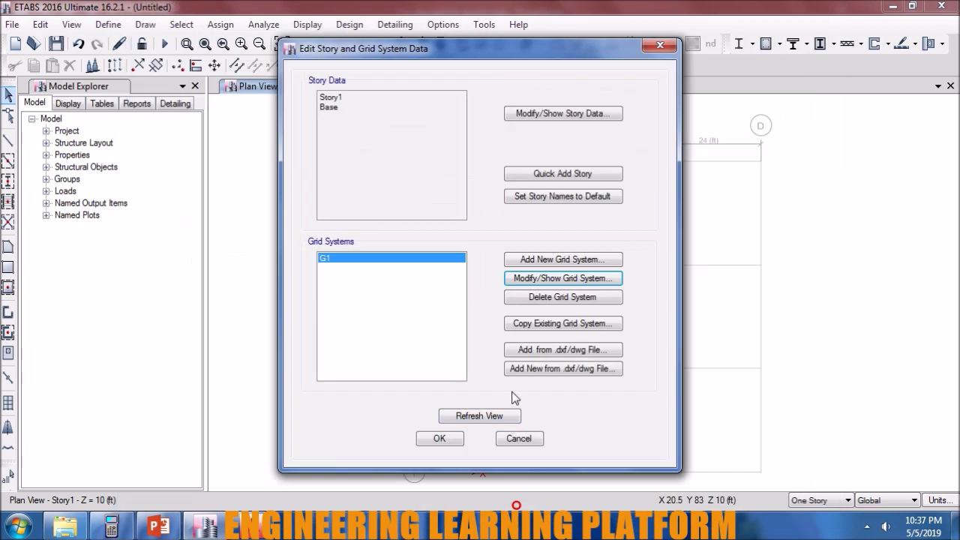
# - Add a cylindrical grid system with 2 radial lines, 8 angular lines, and 10 ft radial spacing
pyautogui.click(550, 268)
pyautogui.click(357, 201)
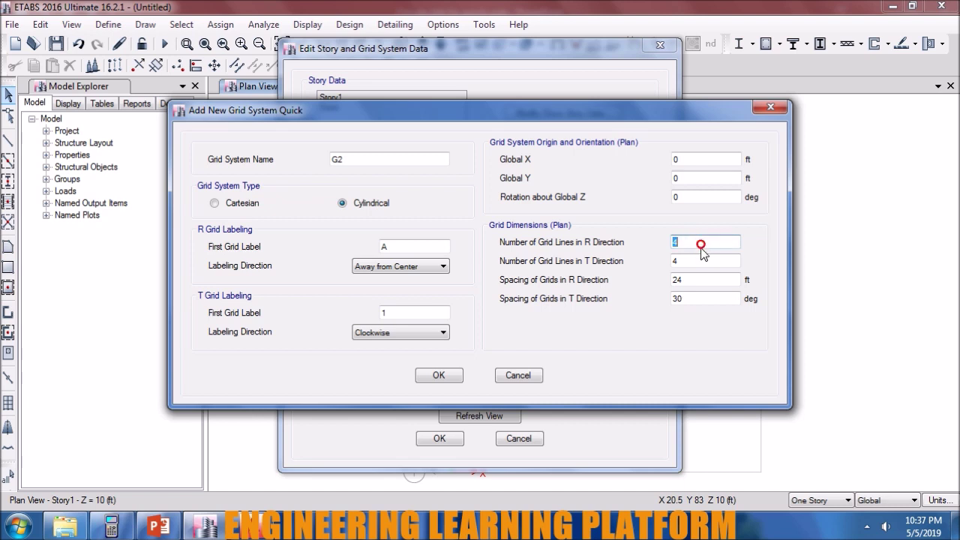
pyautogui.write('2')
pyautogui.doubleClick(693, 257)
pyautogui.write('8')
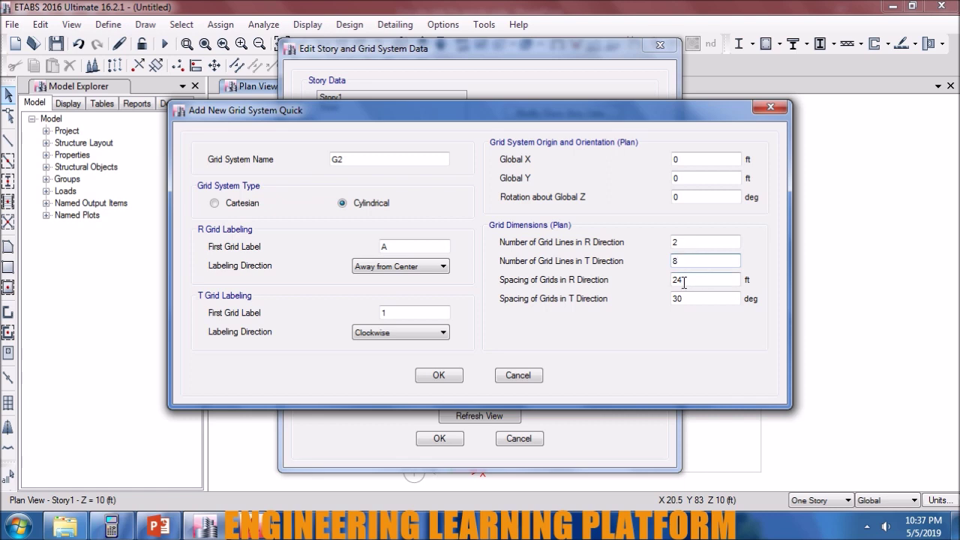
pyautogui.doubleClick(681, 280)
pyautogui.write('10')
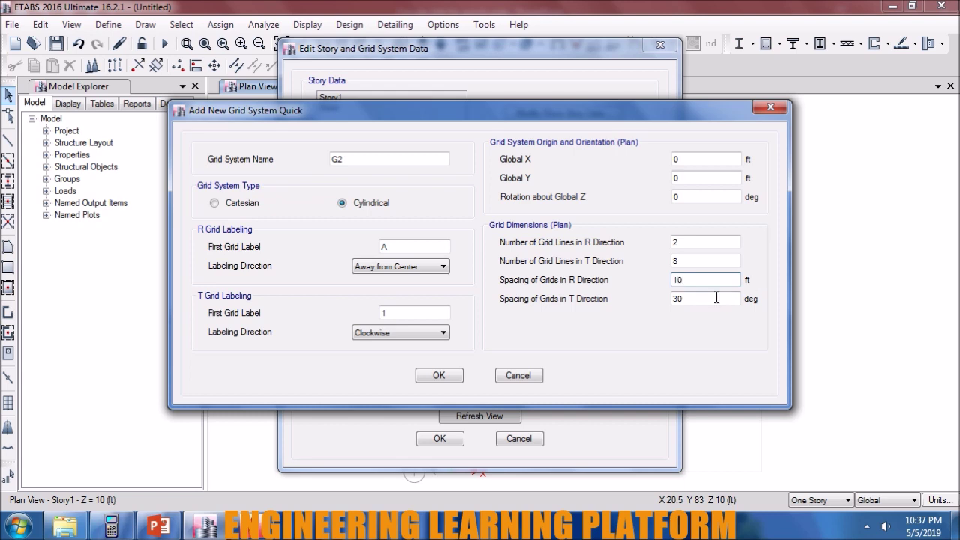
pyautogui.click(111, 527)
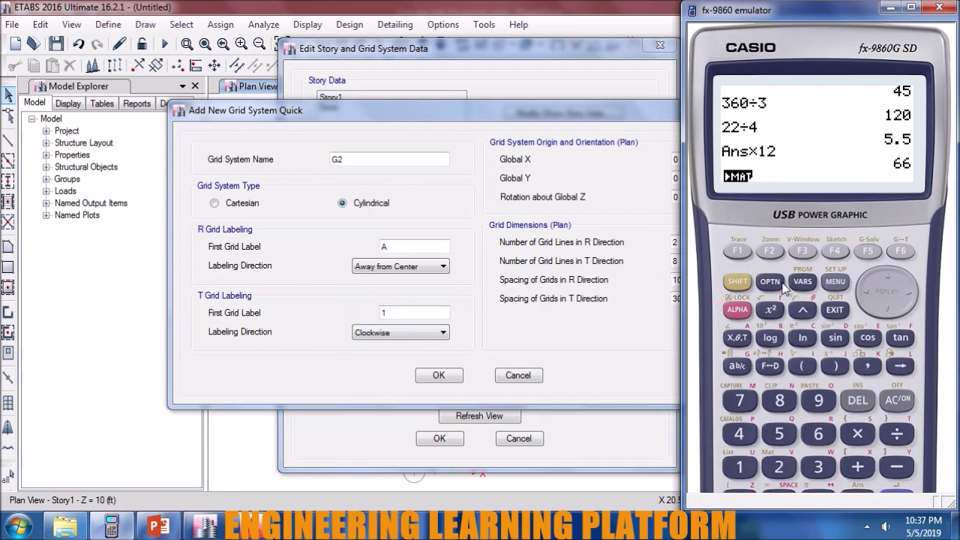
# - Compute 360 ÷ 8 = 45° on the Casio emulator for the angular grid spacing
pyautogui.click(906, 401)
pyautogui.click(818, 467)
pyautogui.click(818, 433)
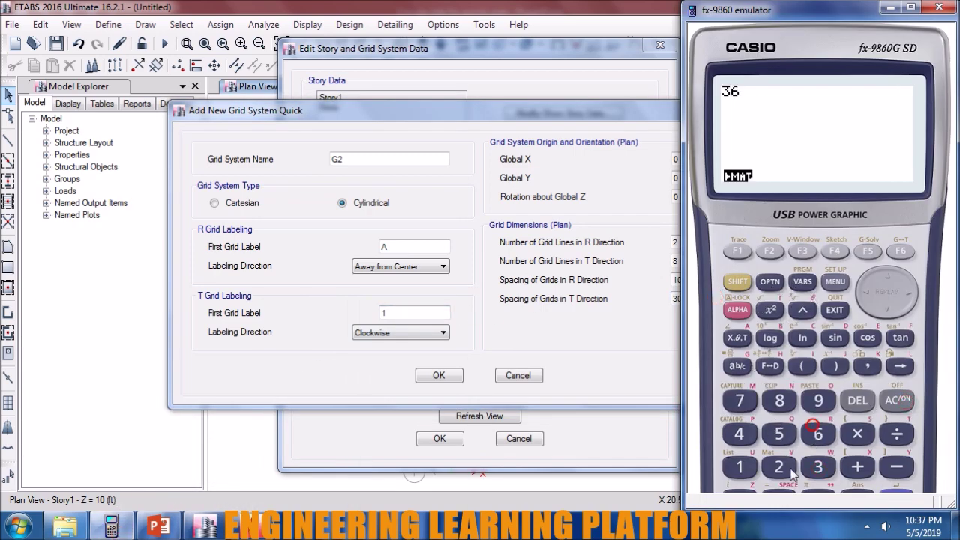
pyautogui.click(743, 496)
pyautogui.click(896, 433)
pyautogui.click(788, 401)
pyautogui.click(934, 8)
pyautogui.click(673, 300)
pyautogui.write('45')
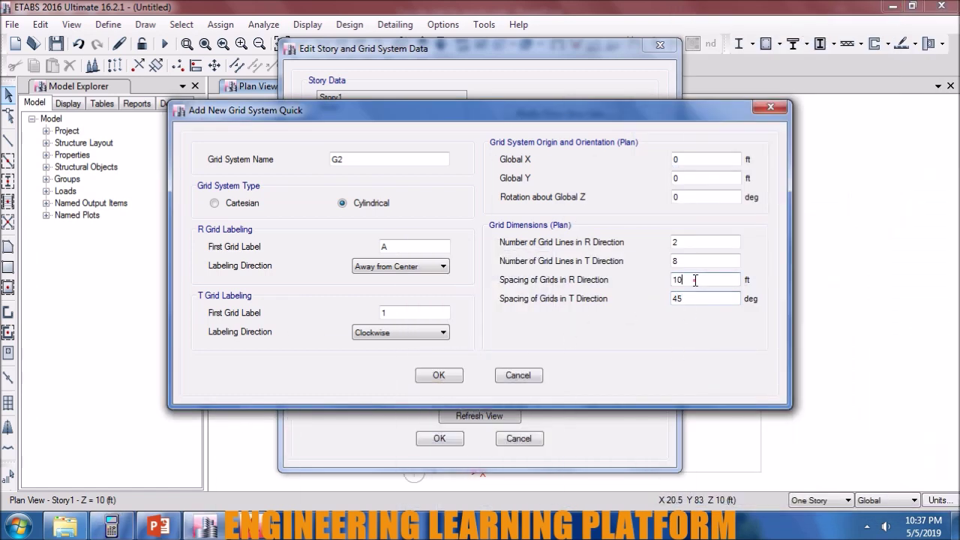
# - Confirm grid G2 with 45° angular spacing and delete the rectangular grid G1
pyautogui.click(695, 281)
pyautogui.click(452, 378)
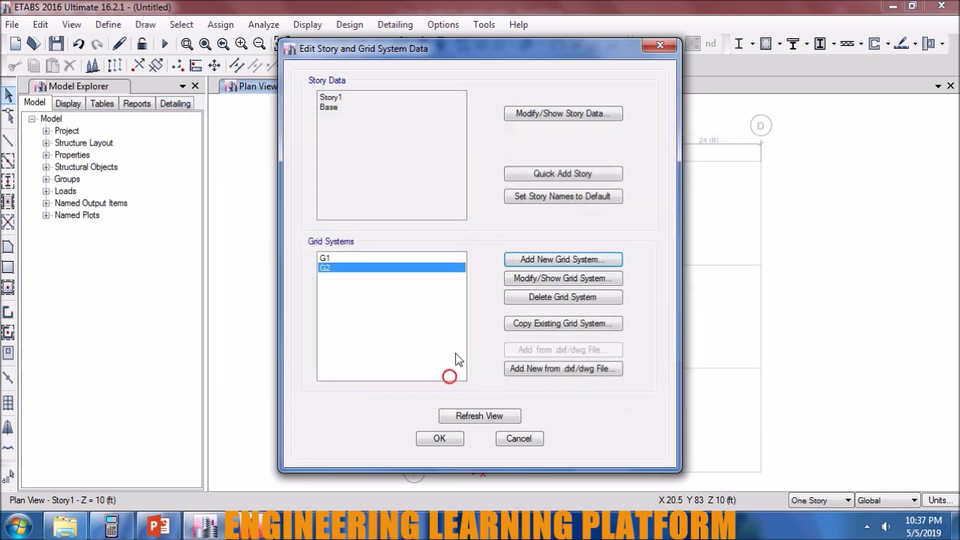
pyautogui.click(437, 255)
pyautogui.click(573, 297)
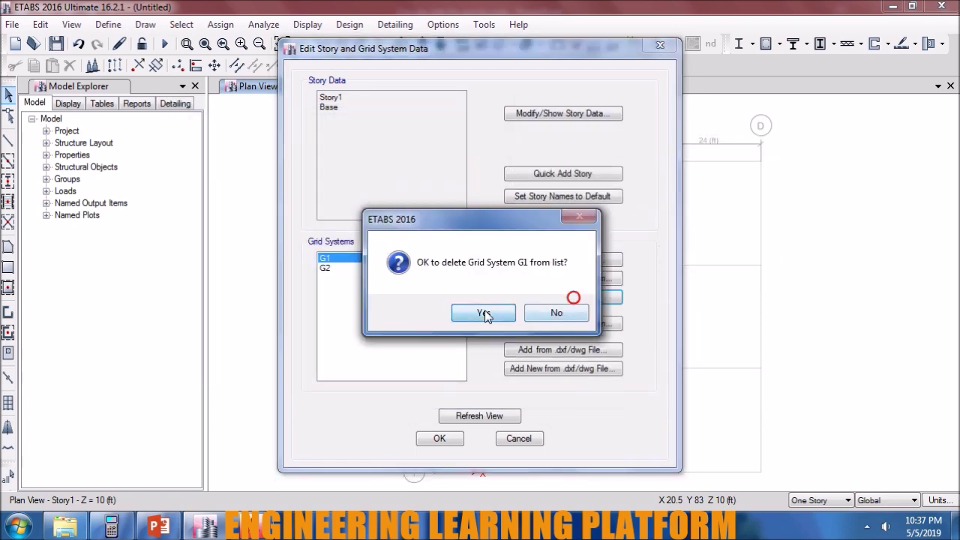
pyautogui.click(485, 314)
pyautogui.click(489, 418)
pyautogui.click(449, 438)
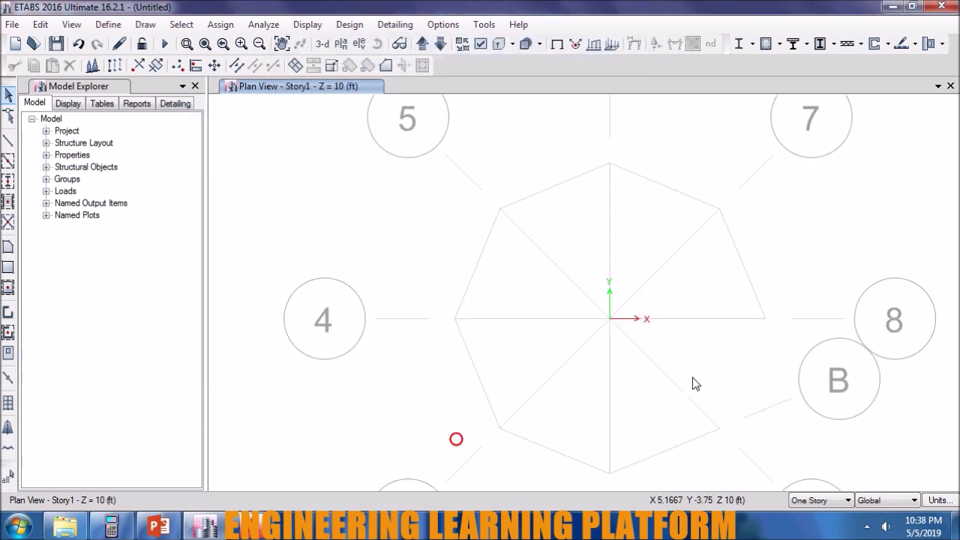
pyautogui.moveTo(696, 384); pyautogui.dragTo(696, 369, button='middle')
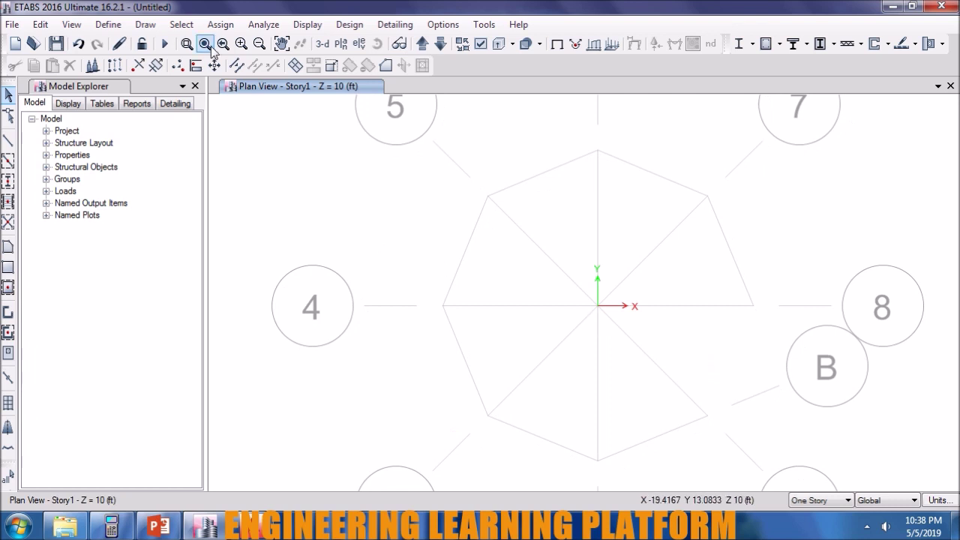
pyautogui.click(8, 180)
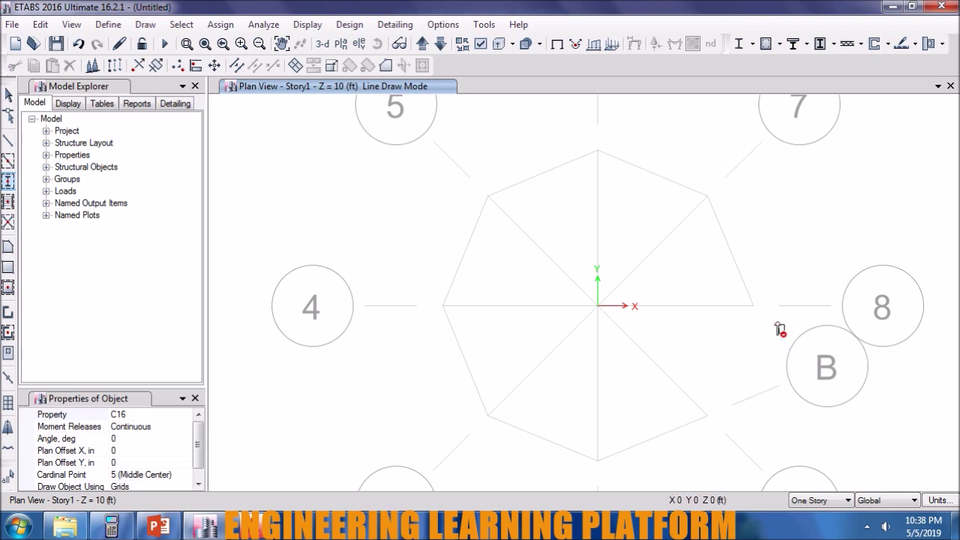
# - Window-select the eight outer ring intersections to place C16 columns, then exit column drawing
pyautogui.moveTo(784, 333); pyautogui.dragTo(677, 154)
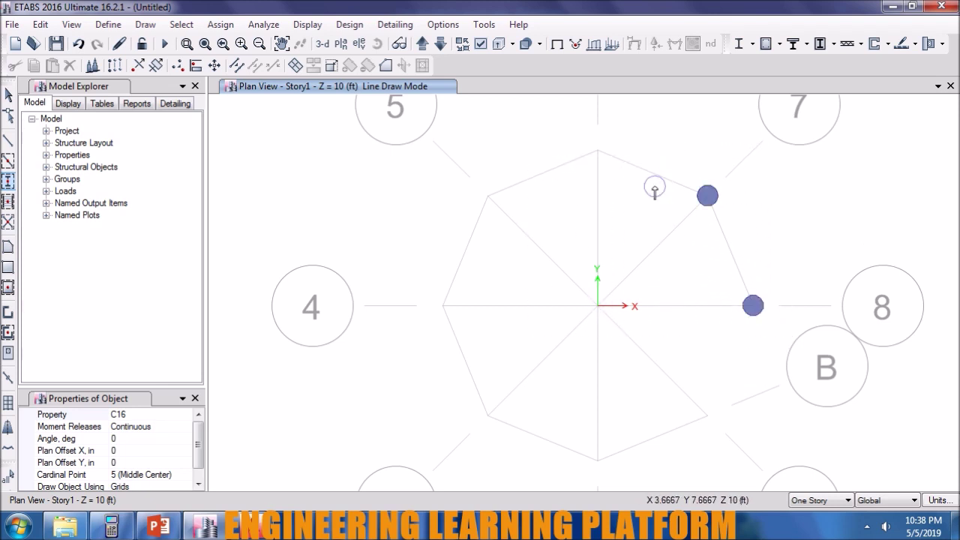
pyautogui.click(598, 150)
pyautogui.moveTo(539, 217); pyautogui.dragTo(445, 190)
pyautogui.moveTo(501, 350); pyautogui.dragTo(369, 230)
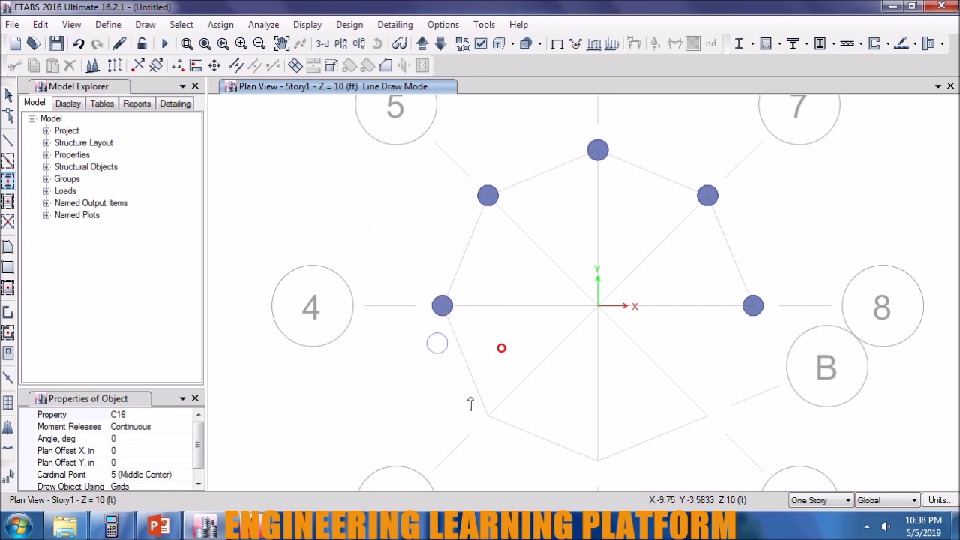
pyautogui.moveTo(682, 480); pyautogui.dragTo(435, 395)
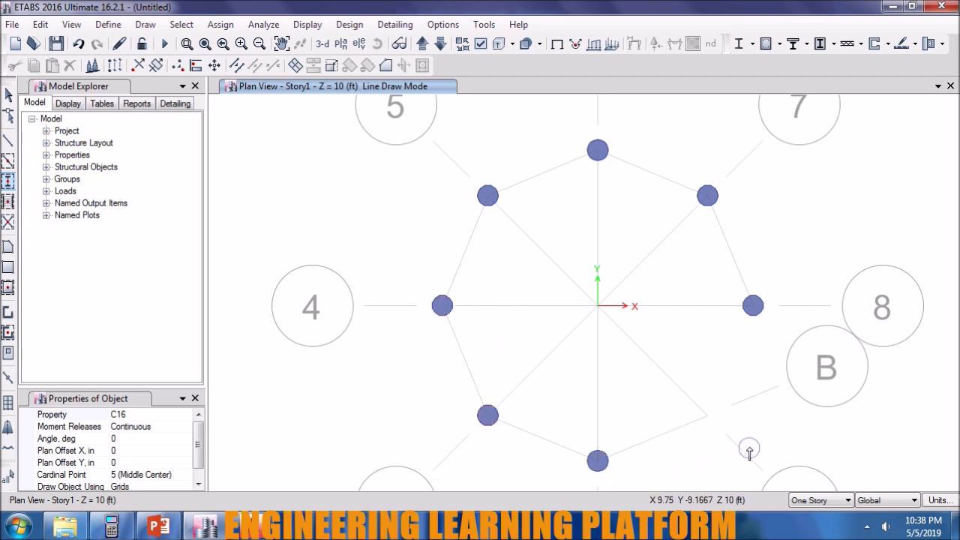
pyautogui.moveTo(749, 450); pyautogui.dragTo(698, 392)
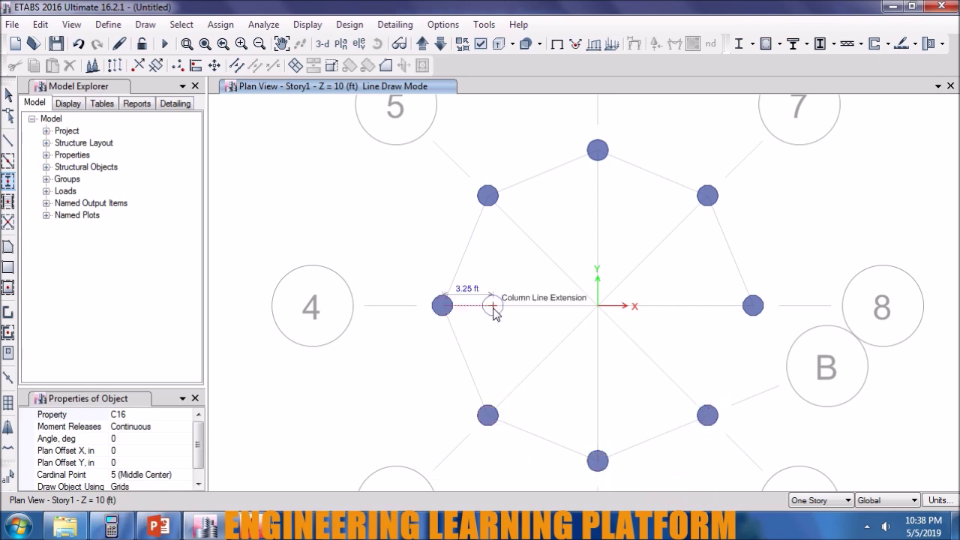
pyautogui.press('Escape')
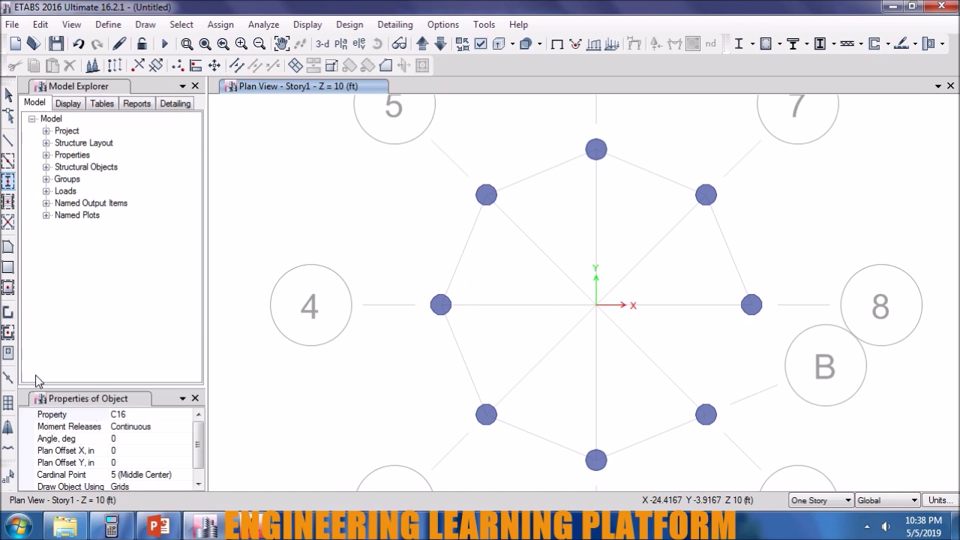
pyautogui.press('Escape')
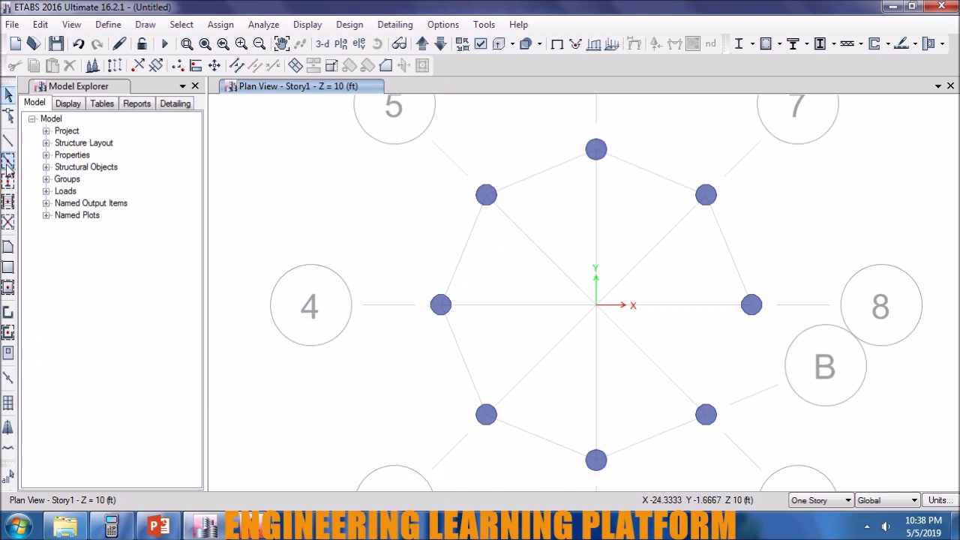
pyautogui.click(7, 140)
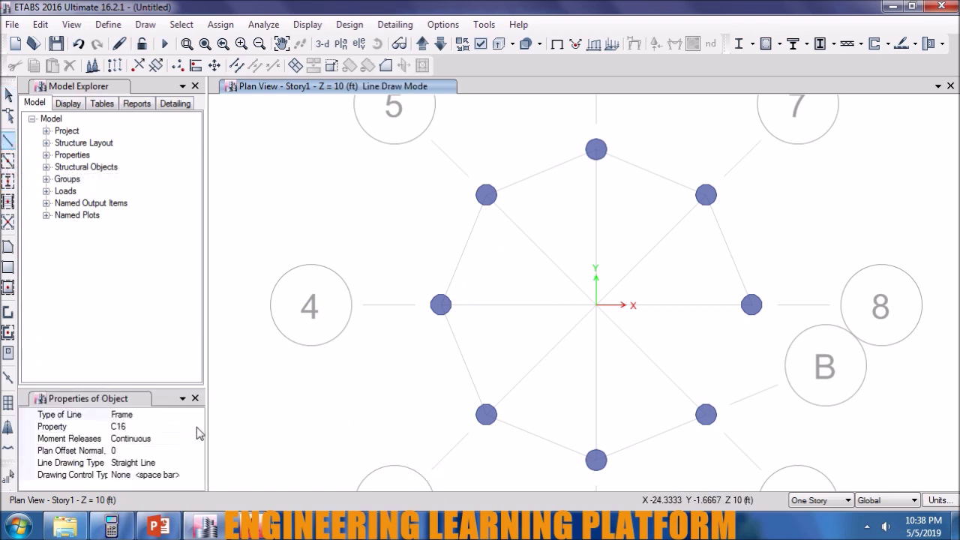
# - Draw a short vertical line (section None, offset 12) up from the left column joint
pyautogui.click(196, 426)
pyautogui.click(154, 368)
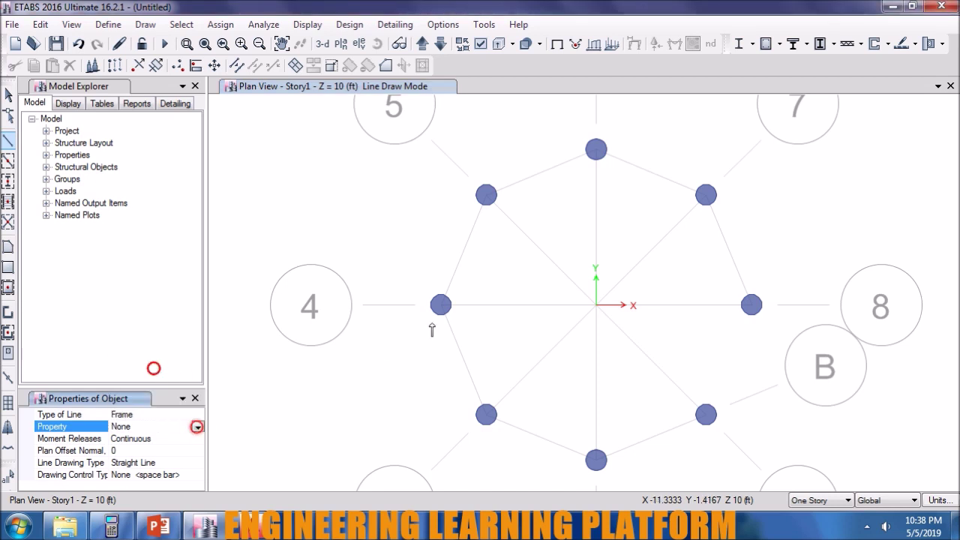
pyautogui.click(158, 452)
pyautogui.write('12')
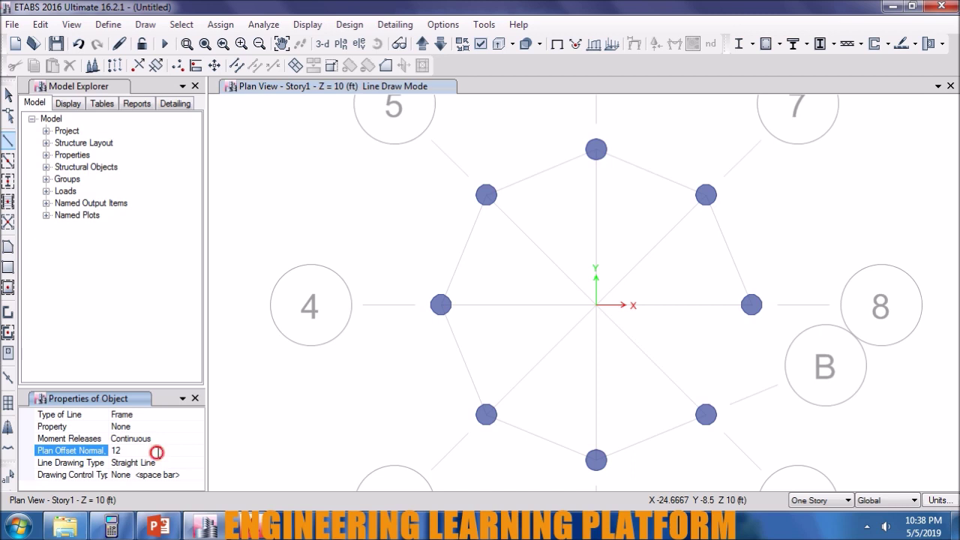
pyautogui.click(441, 304)
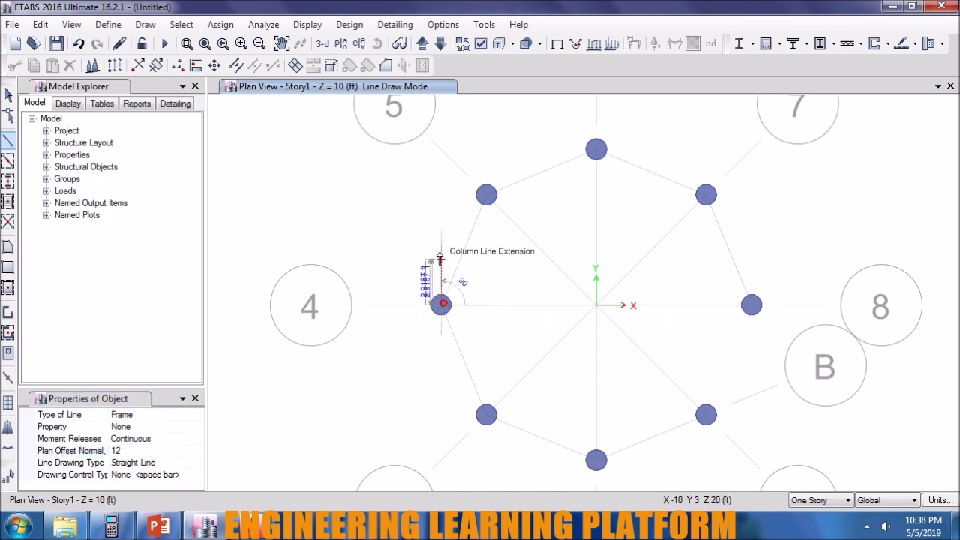
pyautogui.click(442, 221)
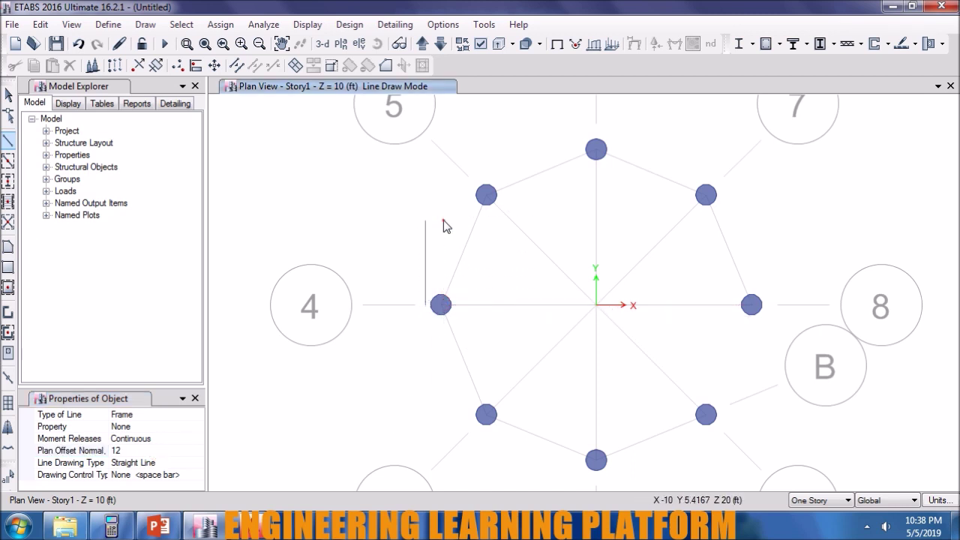
pyautogui.press('Escape')
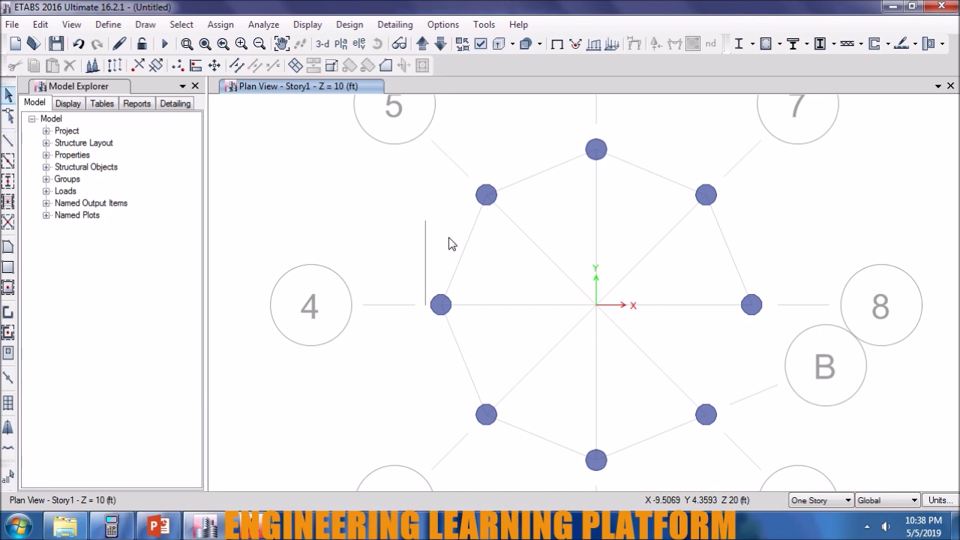
pyautogui.click(426, 304)
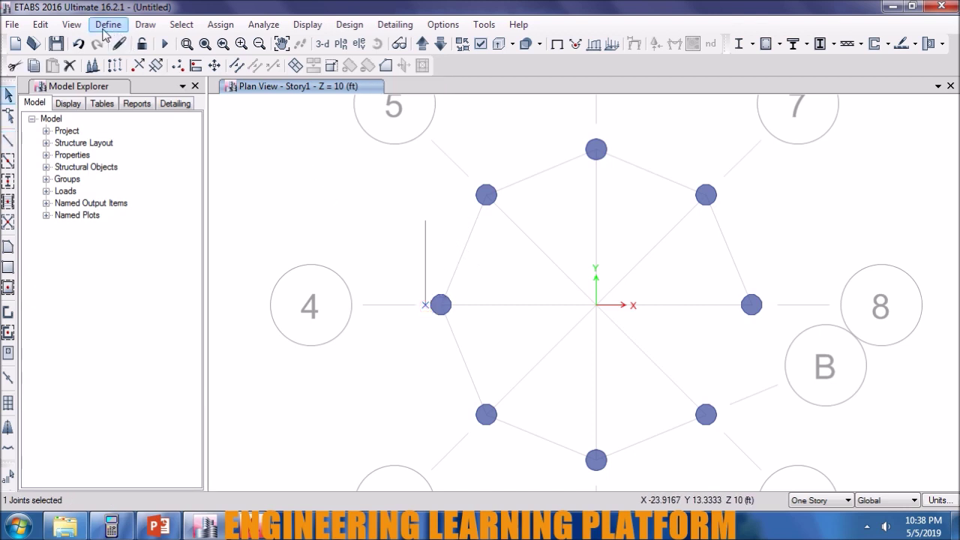
# - Radially extrude the joint about (0,0), 120 times at 3°, then delete the temporary line
pyautogui.click(40, 25)
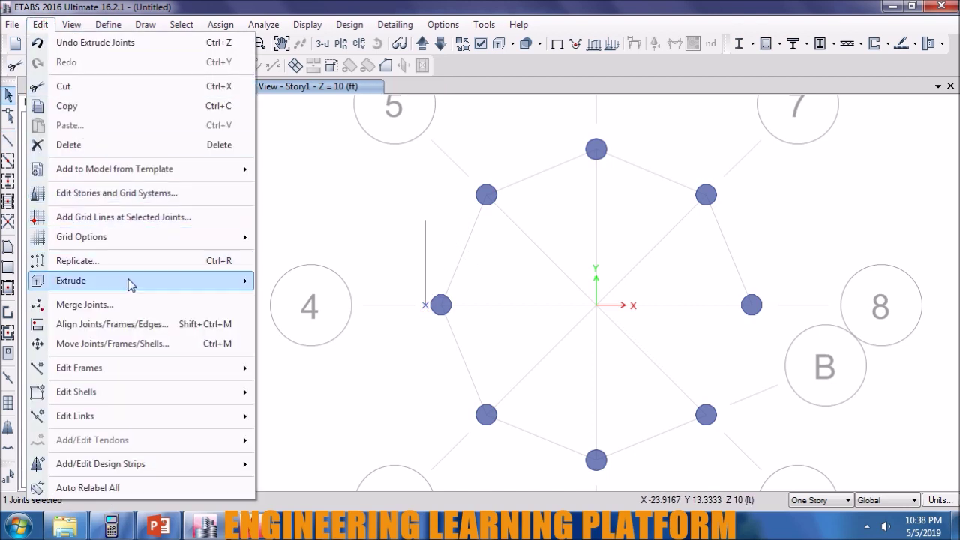
pyautogui.moveTo(128, 280)
pyautogui.click(293, 288)
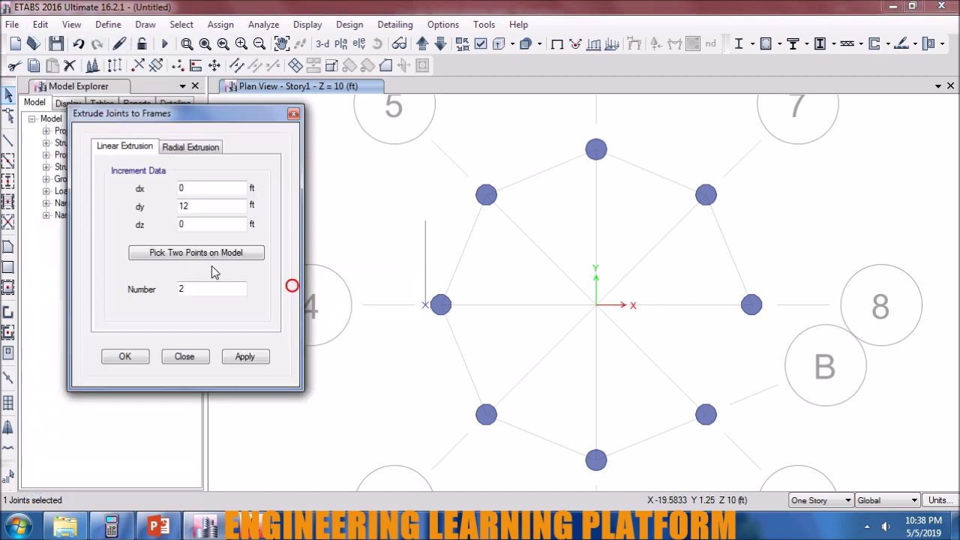
pyautogui.click(194, 151)
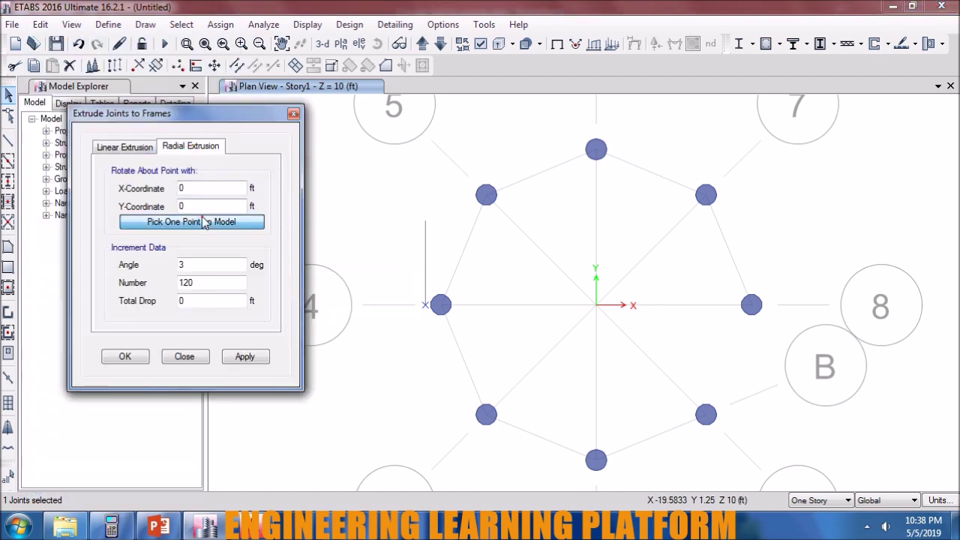
pyautogui.click(189, 222)
pyautogui.click(595, 304)
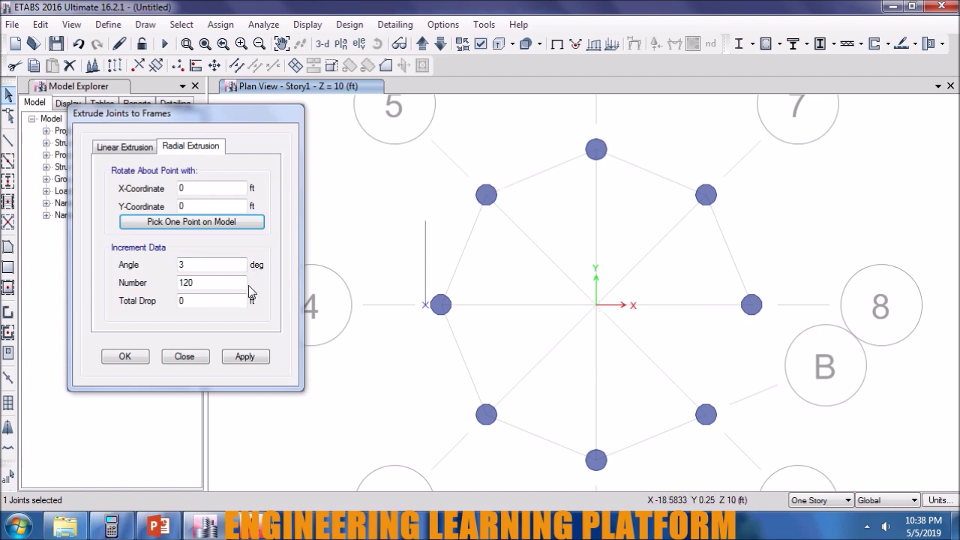
pyautogui.click(246, 357)
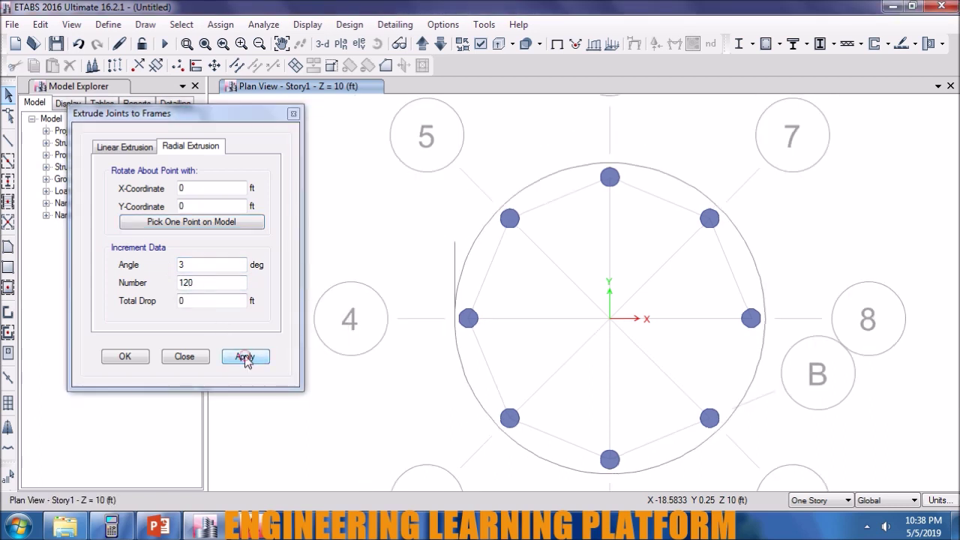
pyautogui.click(150, 357)
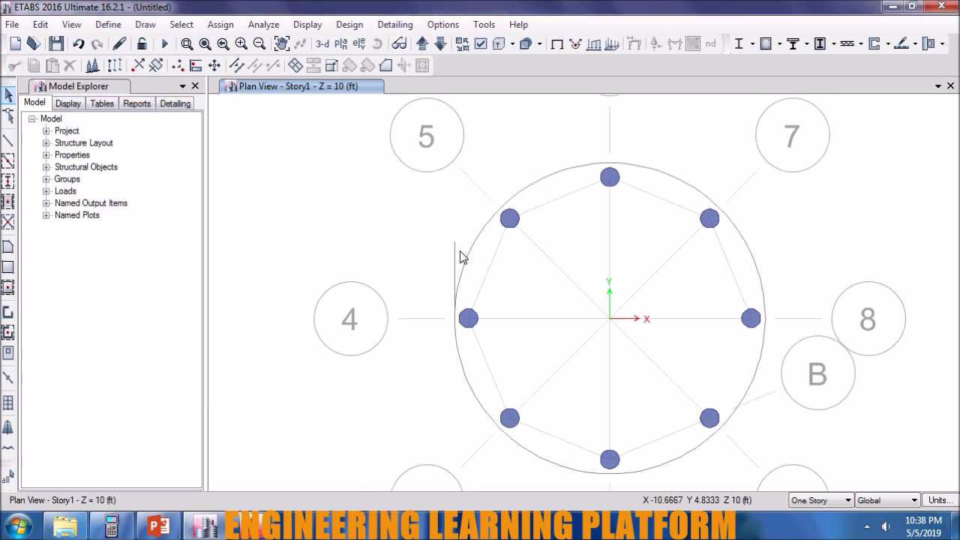
pyautogui.click(446, 242)
pyautogui.press('Delete')
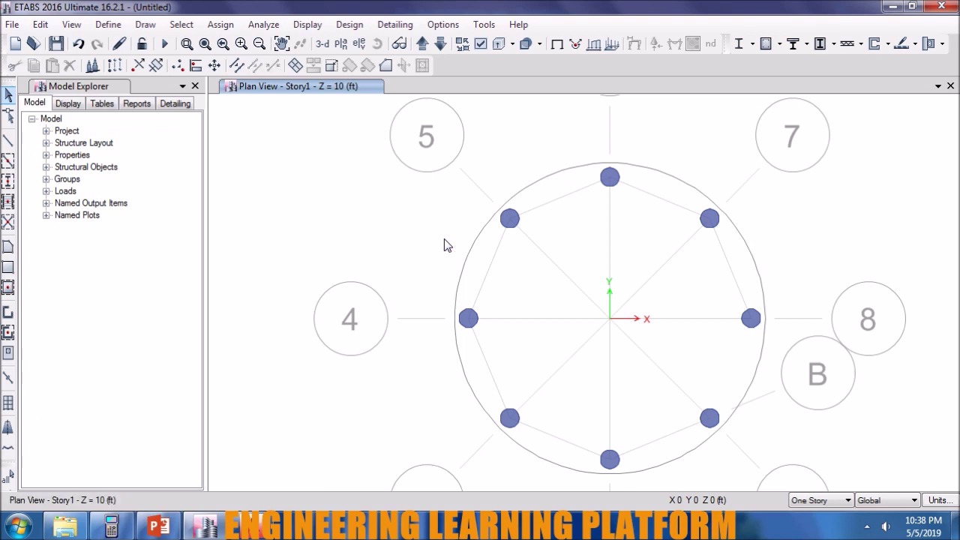
# - Draw a four-corner Slab 8" rectangle enclosing the ring of frames and all eight columns
pyautogui.click(9, 248)
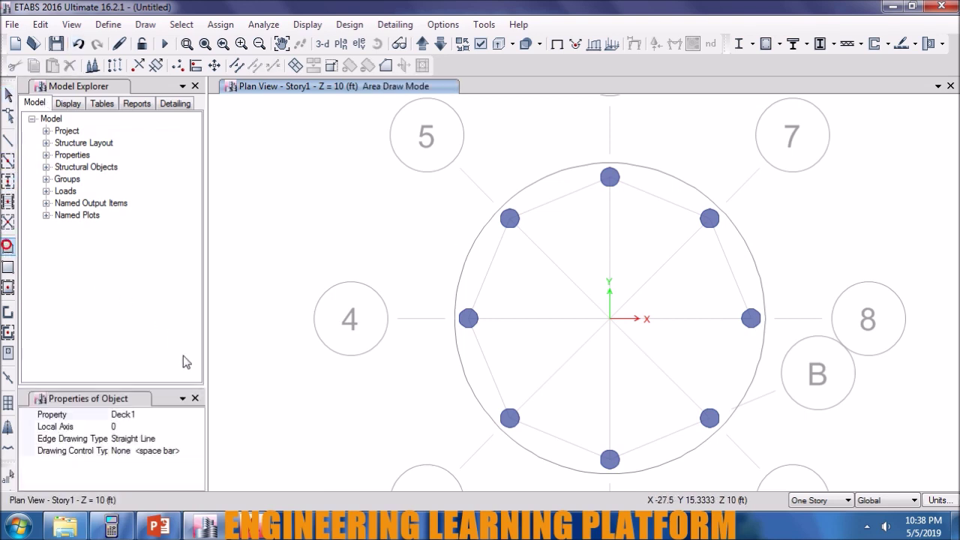
pyautogui.click(200, 414)
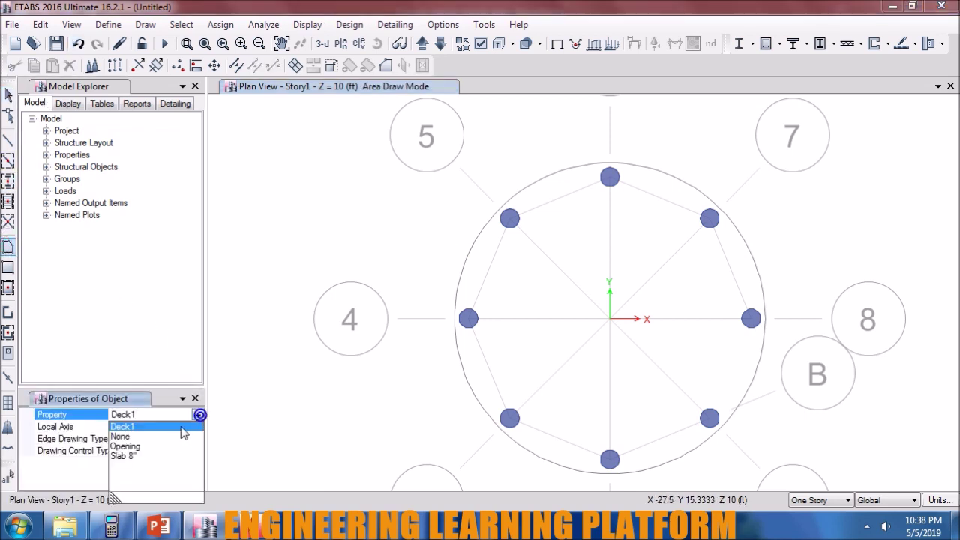
pyautogui.click(147, 452)
pyautogui.click(368, 121)
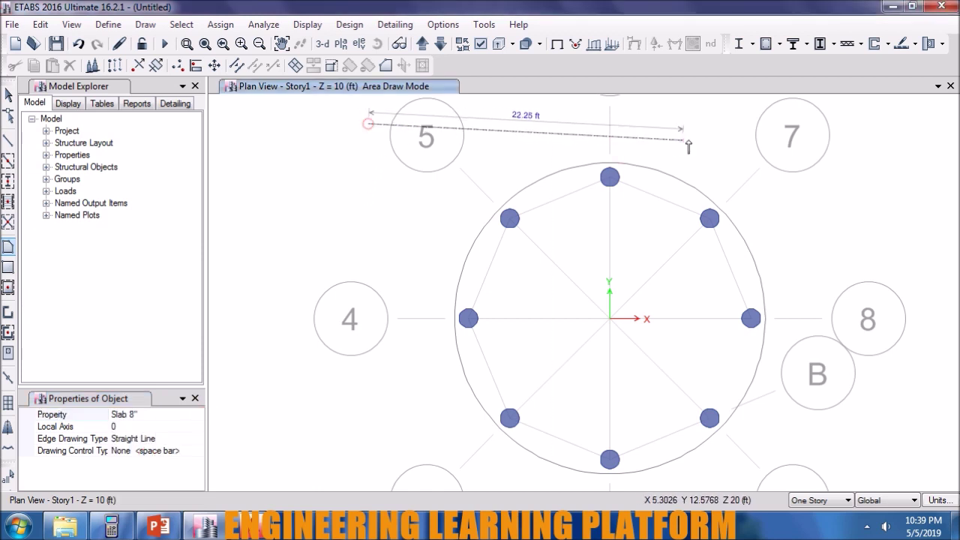
pyautogui.click(832, 122)
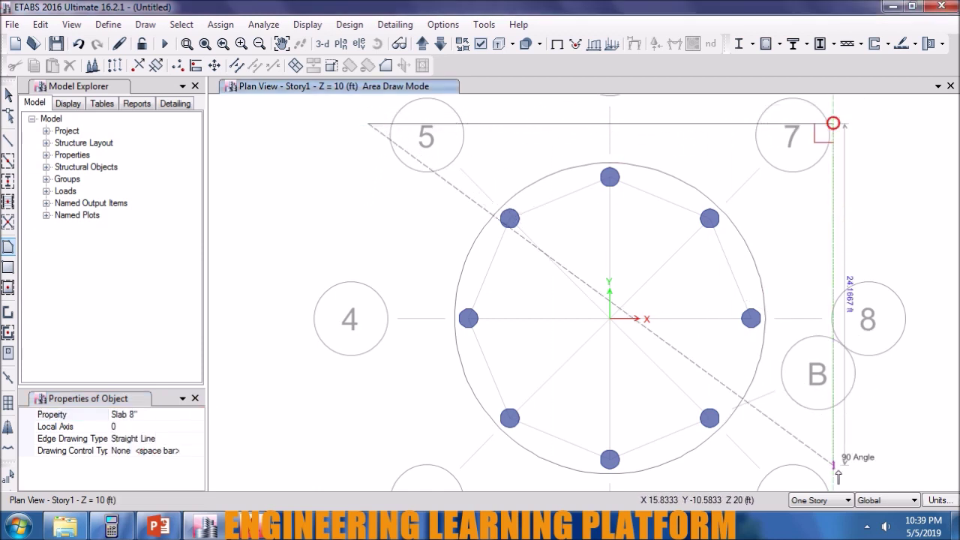
pyautogui.click(833, 487)
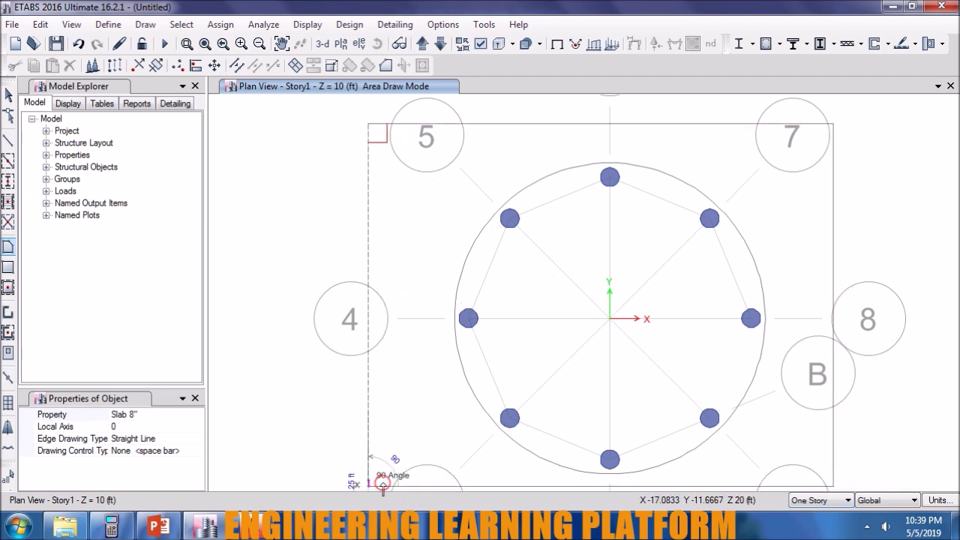
pyautogui.doubleClick(382, 486)
pyautogui.press('Escape')
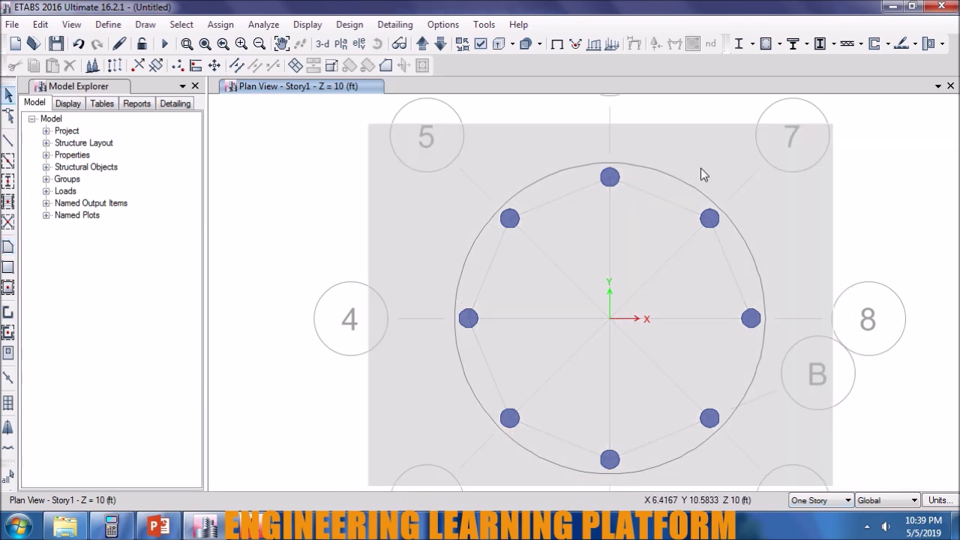
# - Hide joint objects and columns in the plan display
pyautogui.click(480, 45)
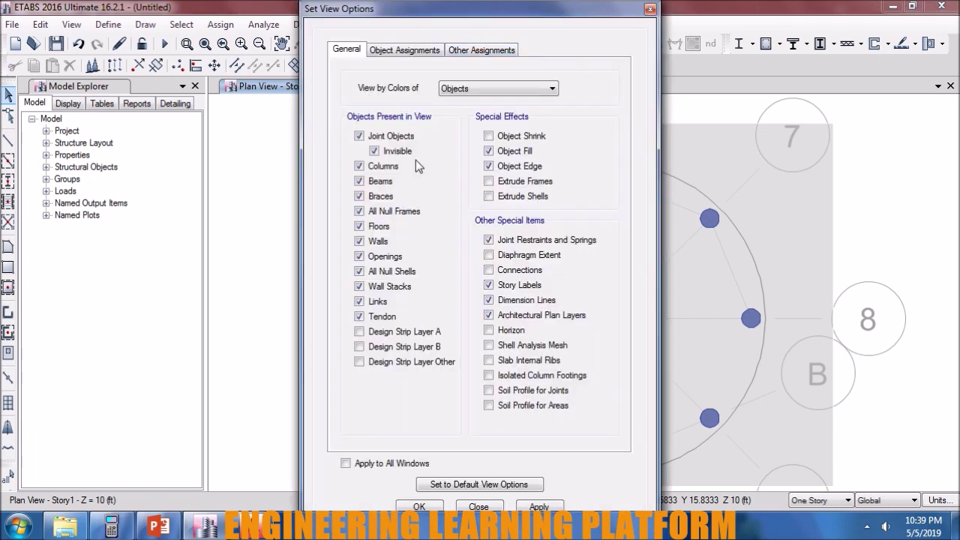
pyautogui.click(531, 507)
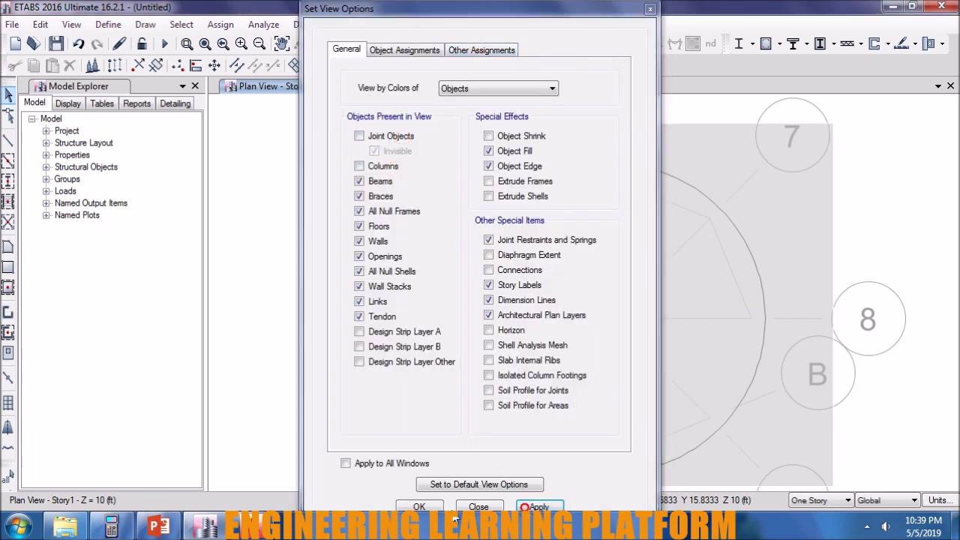
pyautogui.click(435, 507)
# - Select the circular ring frames together with the rectangular slab
pyautogui.moveTo(804, 478)
pyautogui.mouseDown()
pyautogui.moveTo(540, 327)
pyautogui.moveTo(398, 161)
pyautogui.moveTo(394, 137)
pyautogui.mouseUp()
pyautogui.moveTo(785, 475); pyautogui.dragTo(429, 133)
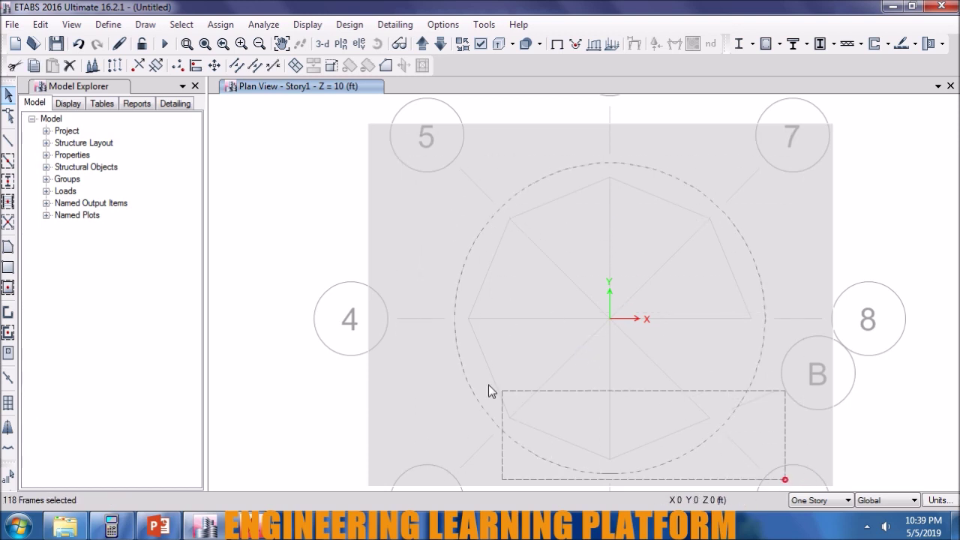
pyautogui.click(650, 272)
pyautogui.click(51, 26)
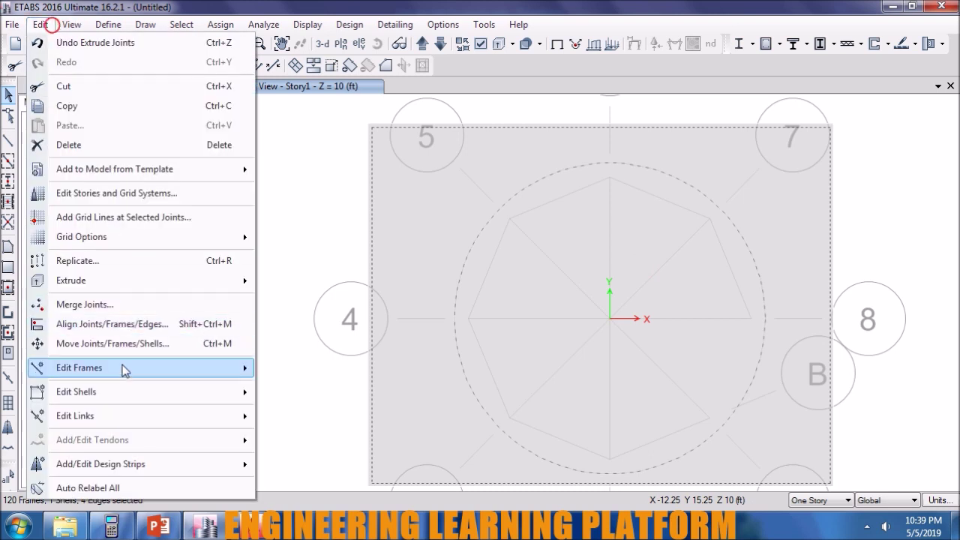
pyautogui.moveTo(76, 392)
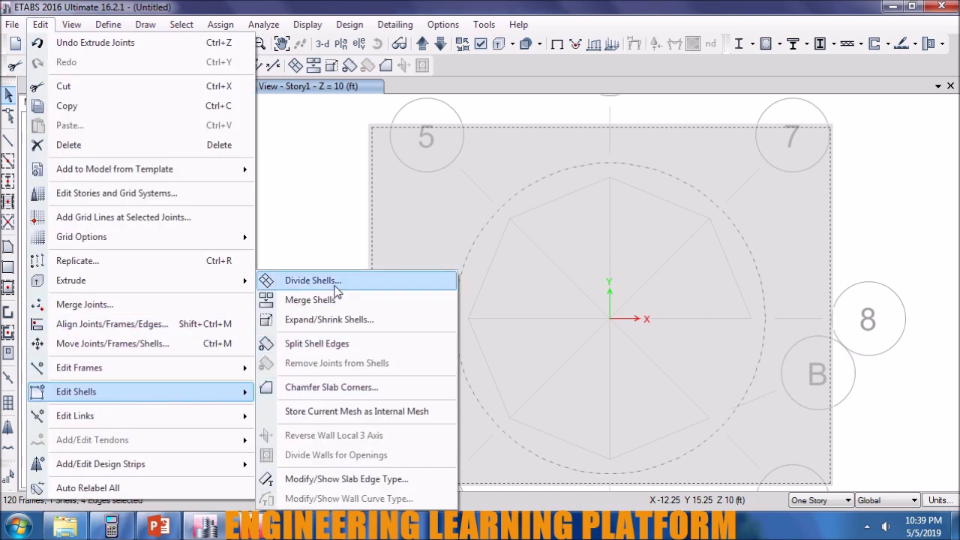
# - Cookie-cut the slab at the selected ring frames with Extend Frames, then select the circular slab
pyautogui.click(333, 282)
pyautogui.click(394, 203)
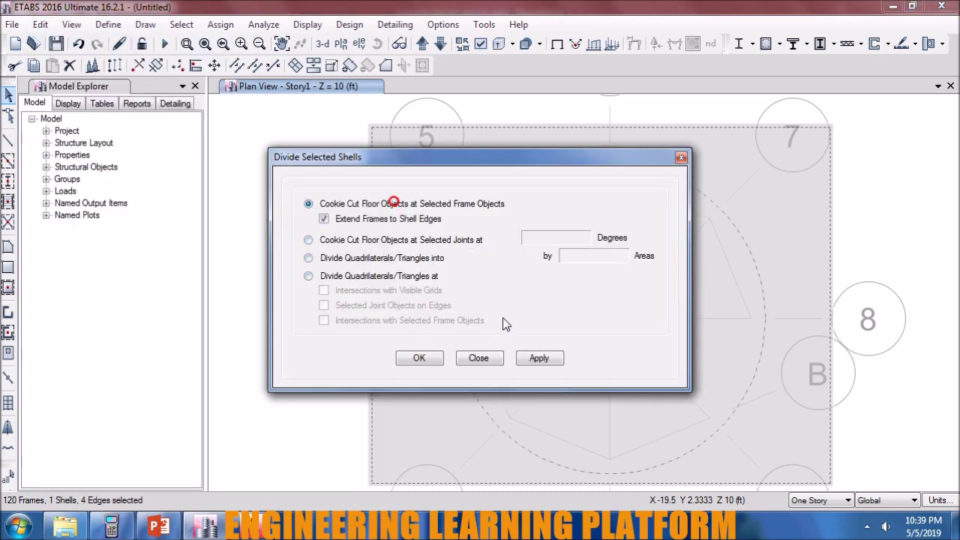
pyautogui.click(539, 359)
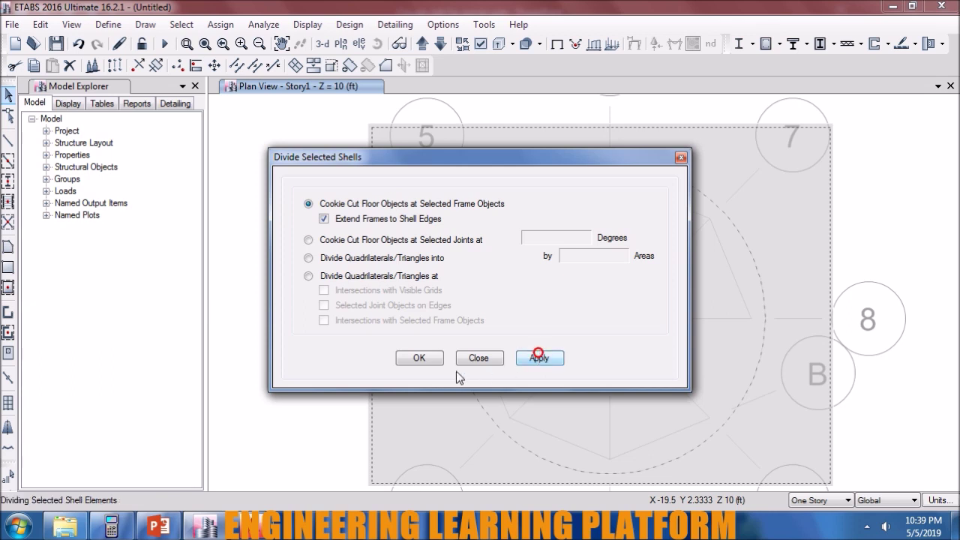
pyautogui.click(420, 358)
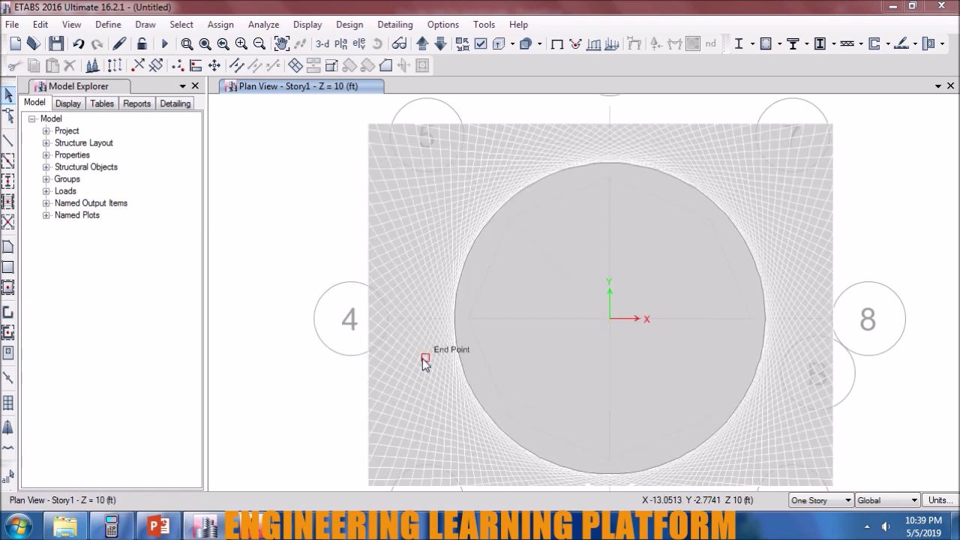
pyautogui.click(661, 358)
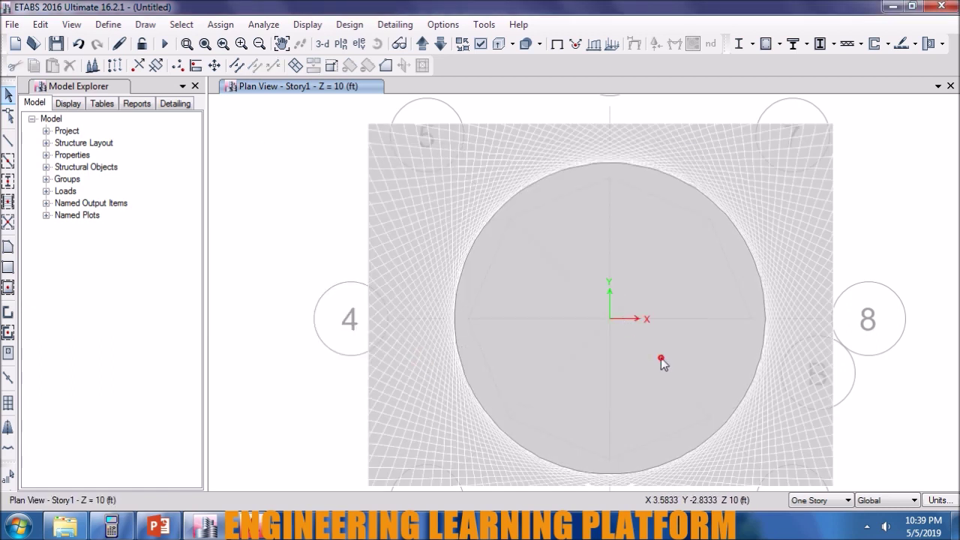
# - Hide the circular slab and delete the outer slab pieces and ring frames
pyautogui.rightClick(212, 219)
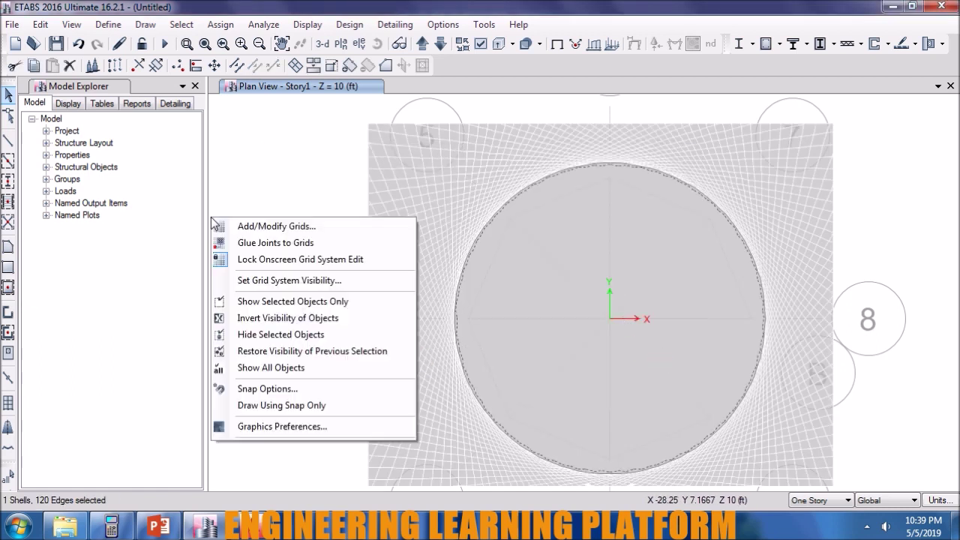
pyautogui.click(295, 335)
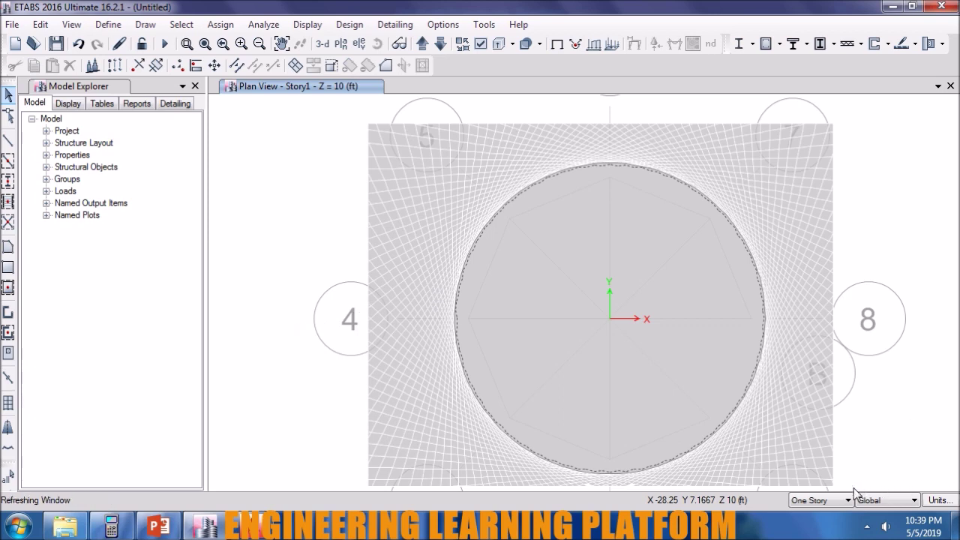
pyautogui.moveTo(845, 489); pyautogui.dragTo(330, 109)
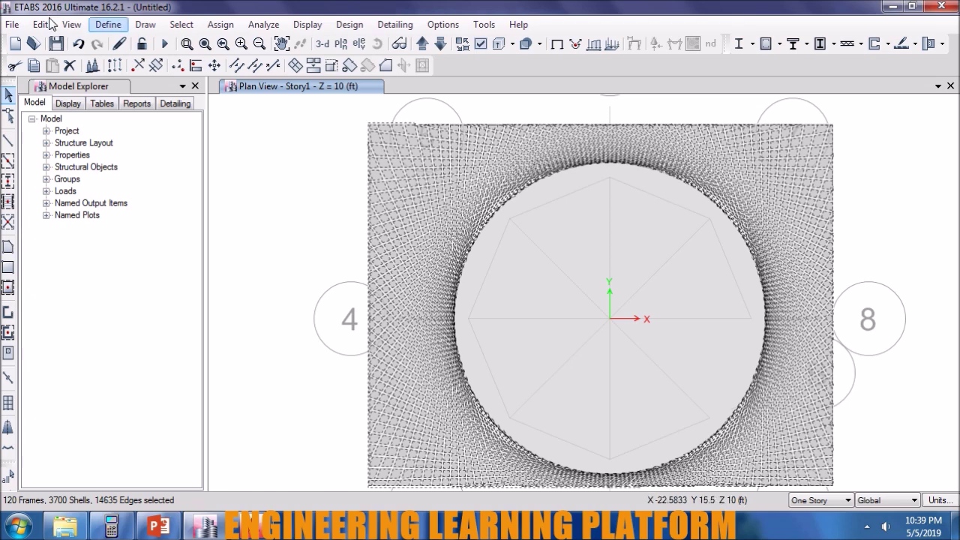
pyautogui.click(70, 68)
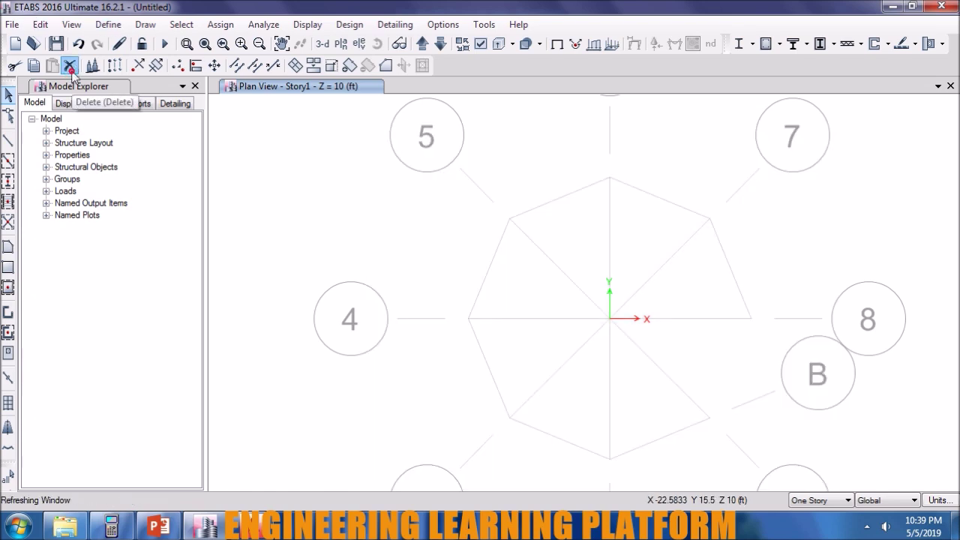
# - Restore default display settings, show all objects and center the circular slab
pyautogui.click(480, 44)
pyautogui.click(478, 484)
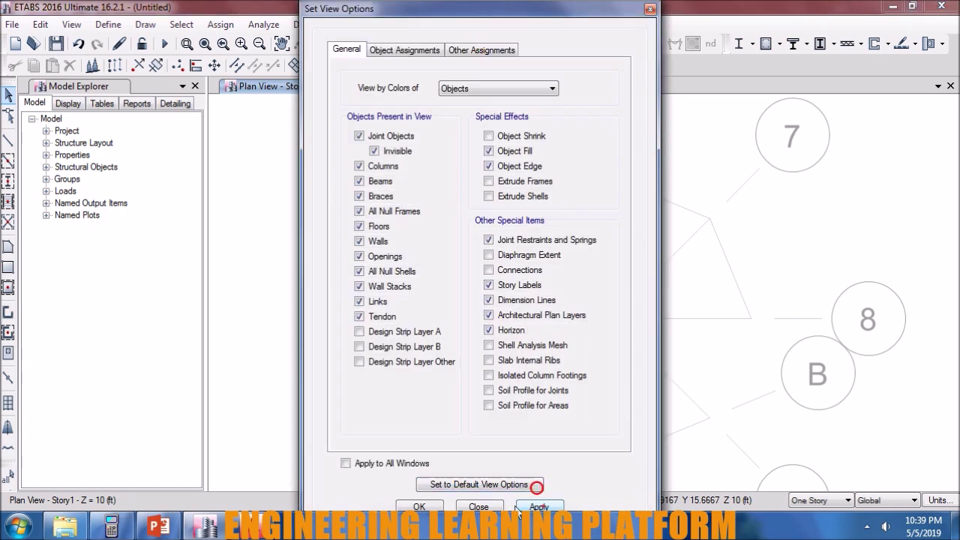
pyautogui.click(420, 507)
pyautogui.rightClick(350, 242)
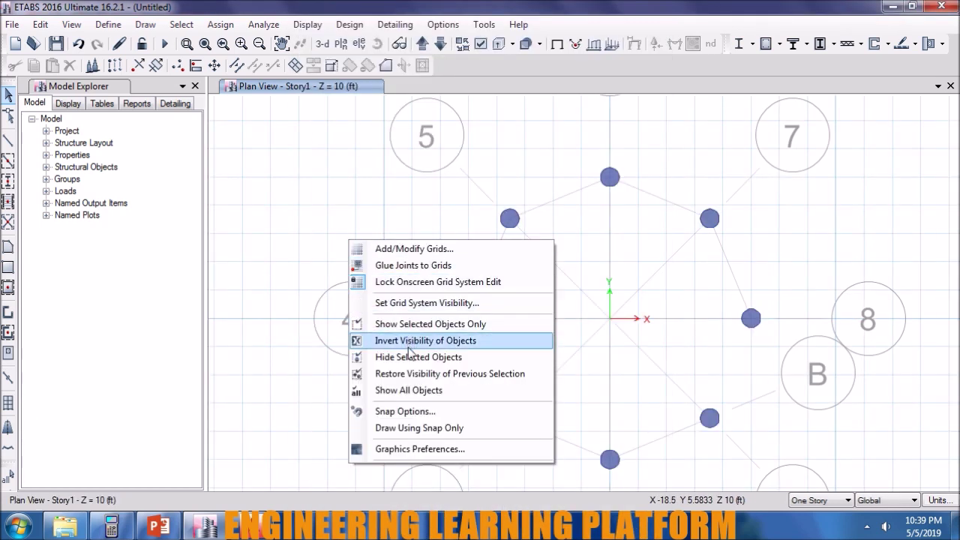
pyautogui.click(410, 387)
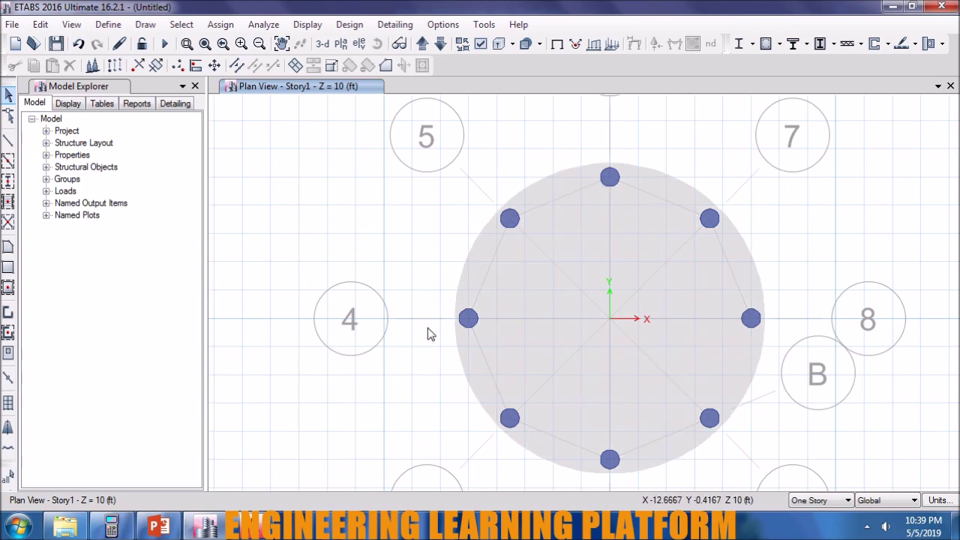
pyautogui.moveTo(380, 314); pyautogui.dragTo(371, 294, button='middle')
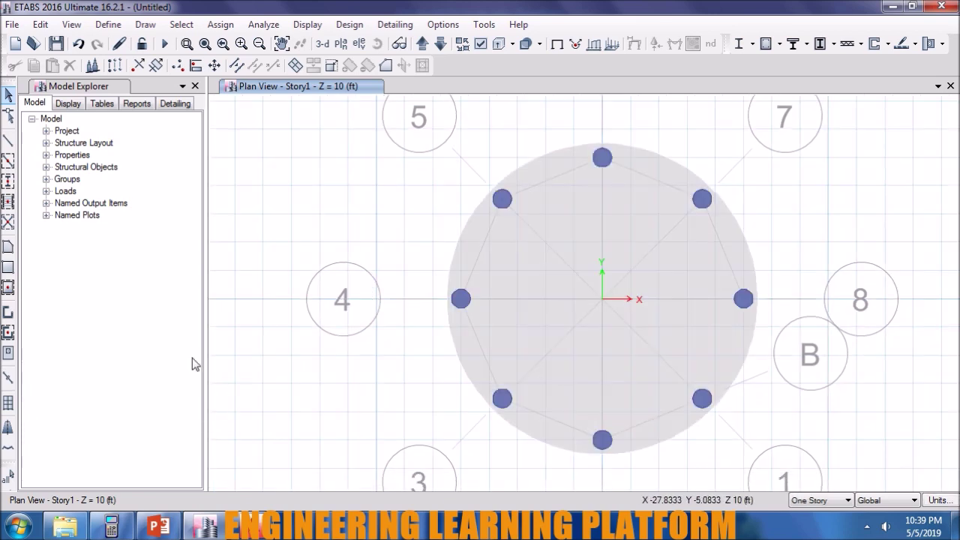
pyautogui.click(111, 526)
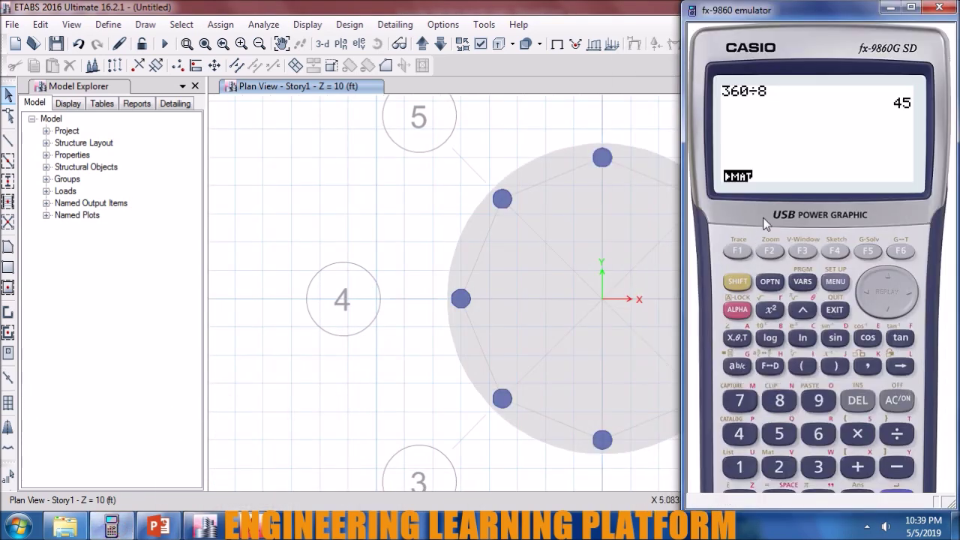
# - Compute 22 ÷ 4 = 5.5 on the calculator and enter Ans × 12
pyautogui.click(898, 401)
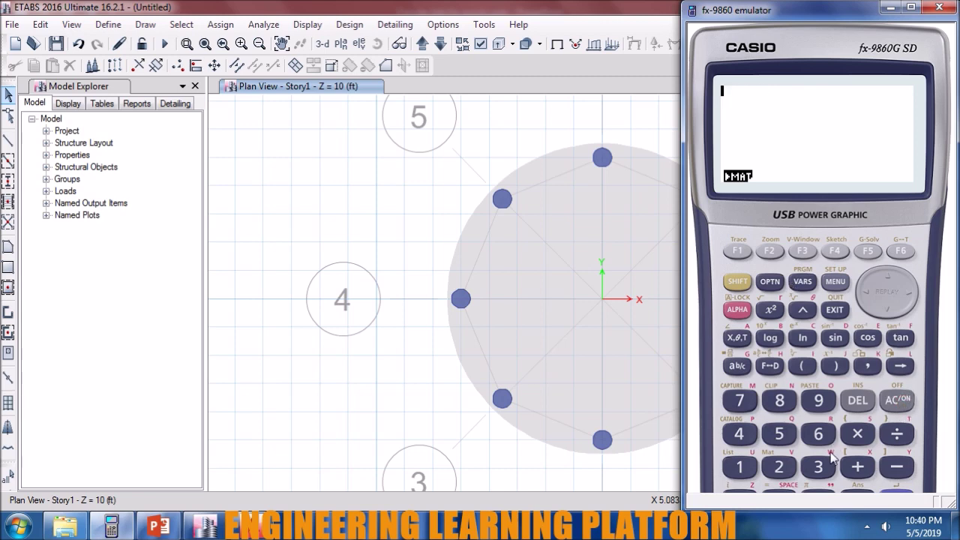
pyautogui.click(780, 468)
pyautogui.click(781, 467)
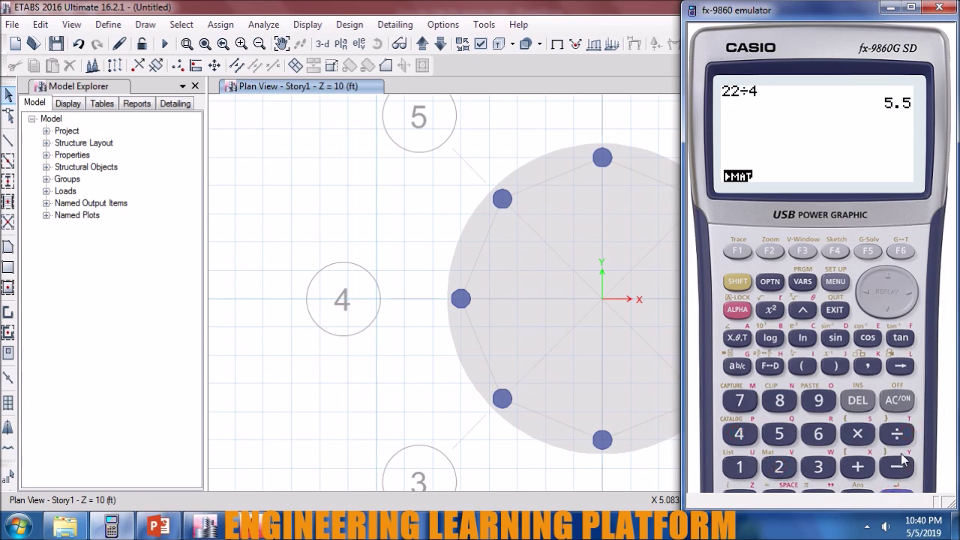
pyautogui.click(739, 467)
pyautogui.click(779, 468)
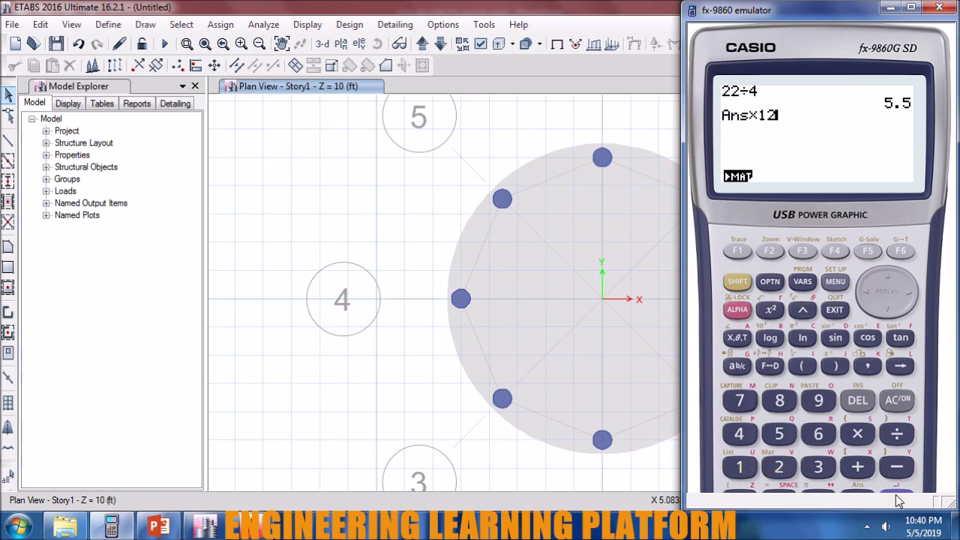
# - Set up a Middle Strip design strip with all four widths at 66 in
pyautogui.click(891, 9)
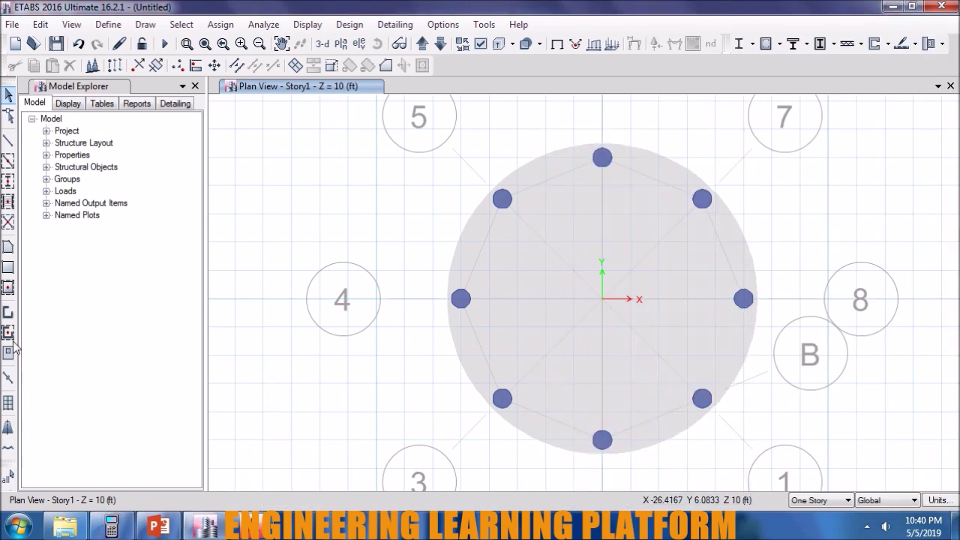
pyautogui.click(9, 428)
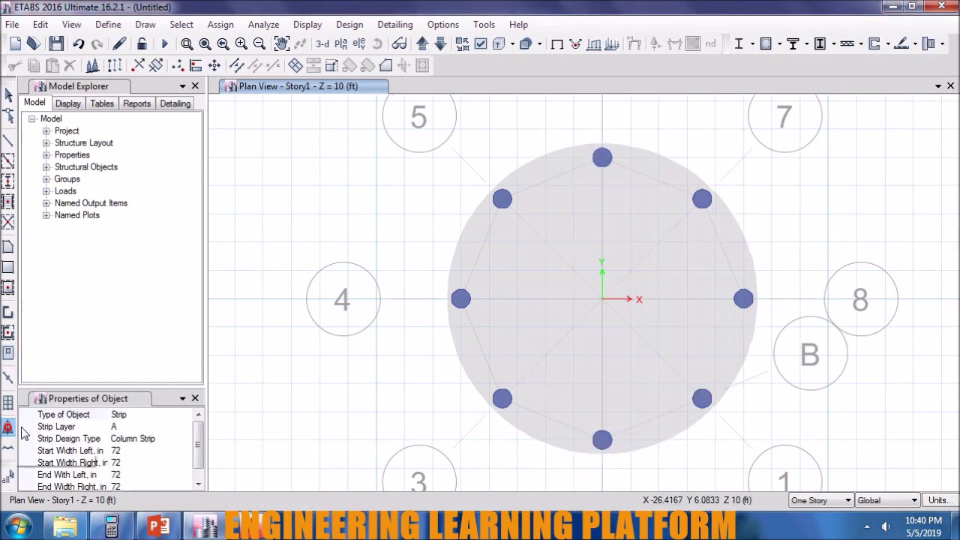
pyautogui.click(165, 450)
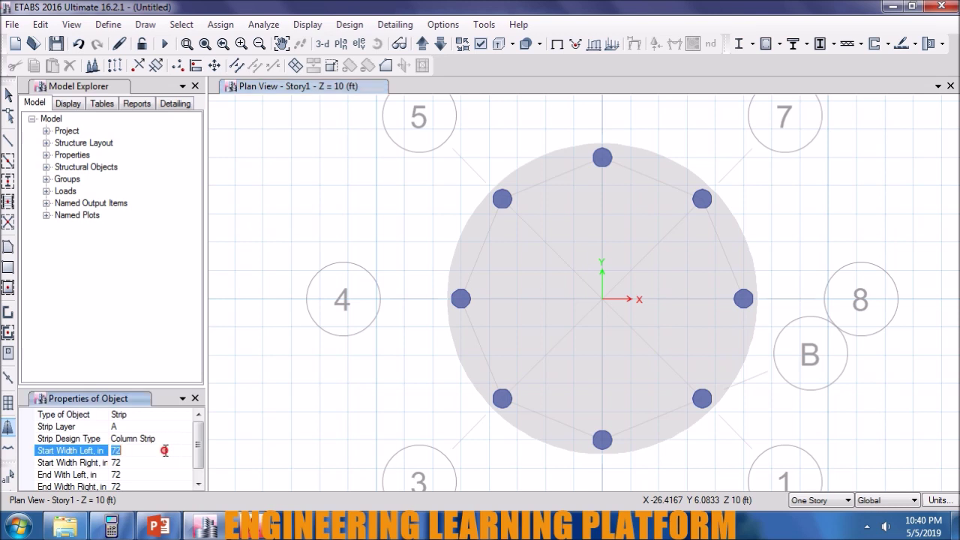
pyautogui.write('66')
pyautogui.click(142, 459)
pyautogui.write('66')
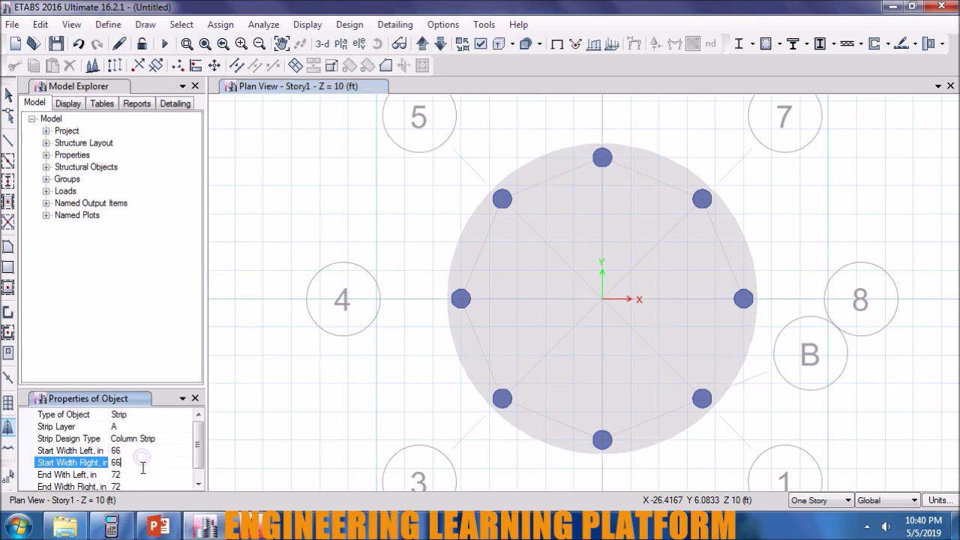
pyautogui.click(141, 474)
pyautogui.write('66')
pyautogui.click(141, 484)
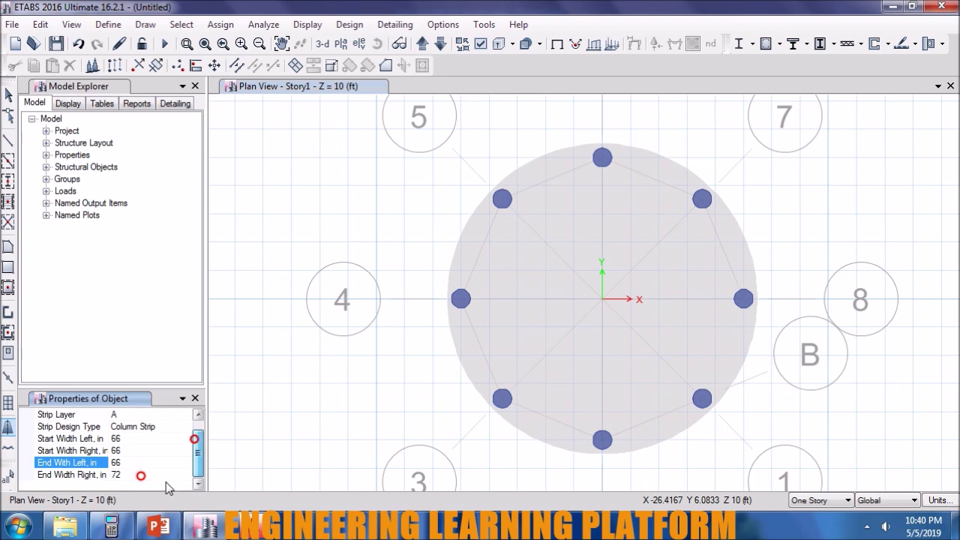
pyautogui.write('66')
pyautogui.scroll(1, 201, 459)
pyautogui.click(142, 438)
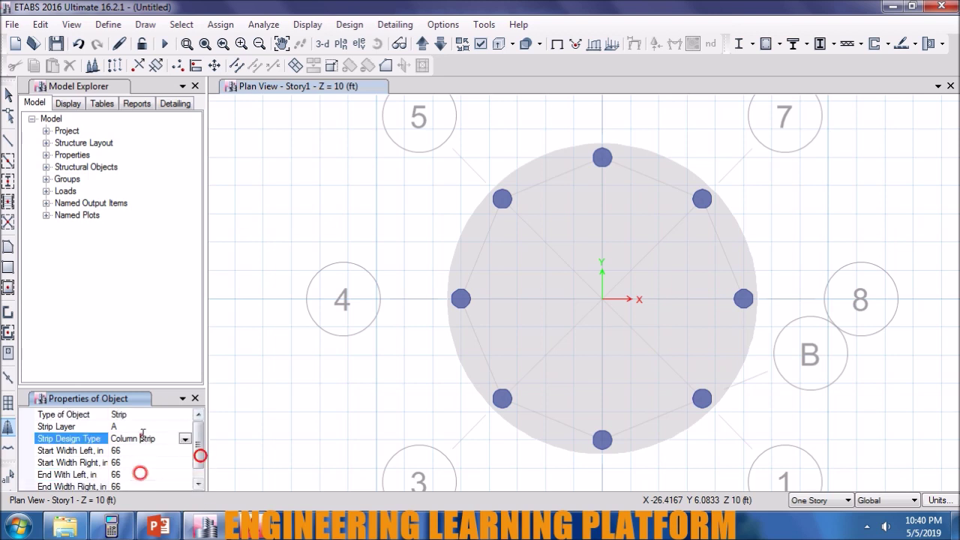
pyautogui.click(184, 440)
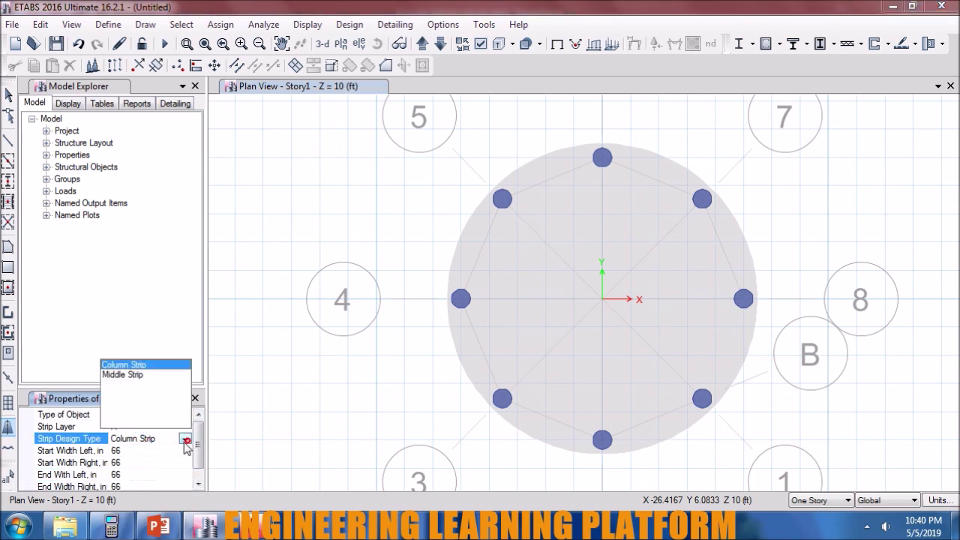
pyautogui.click(163, 375)
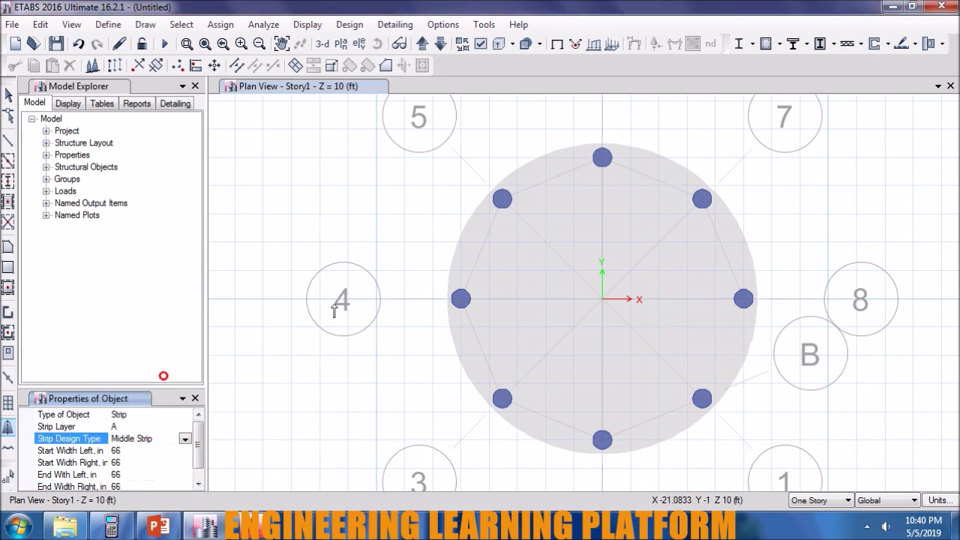
# - Draw the middle strip from the left column to the right column and display strip widths
pyautogui.click(448, 299)
pyautogui.click(755, 299)
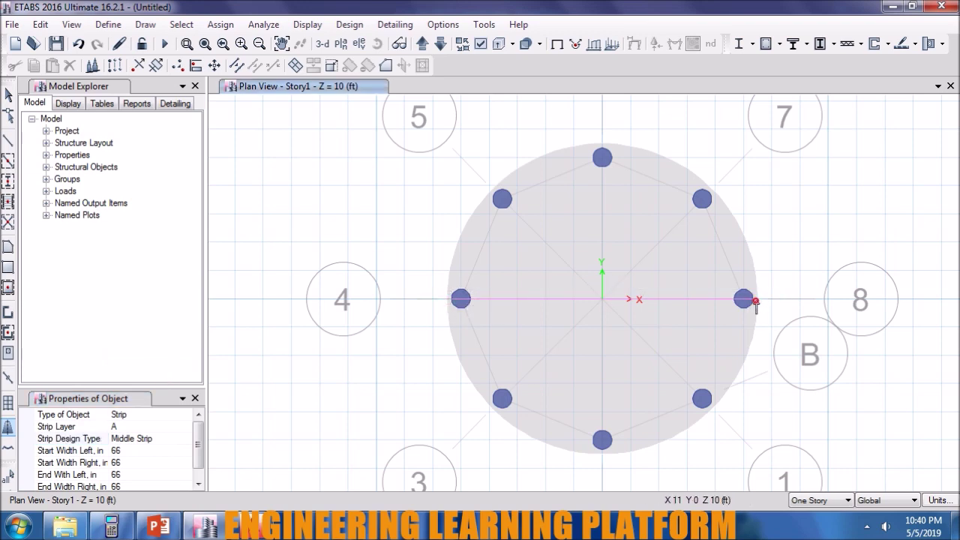
pyautogui.click(477, 44)
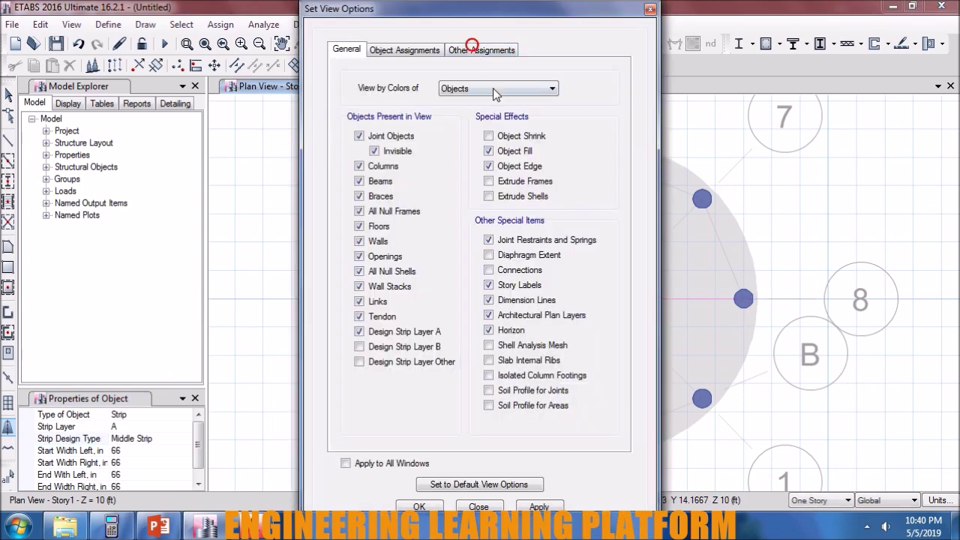
pyautogui.click(537, 504)
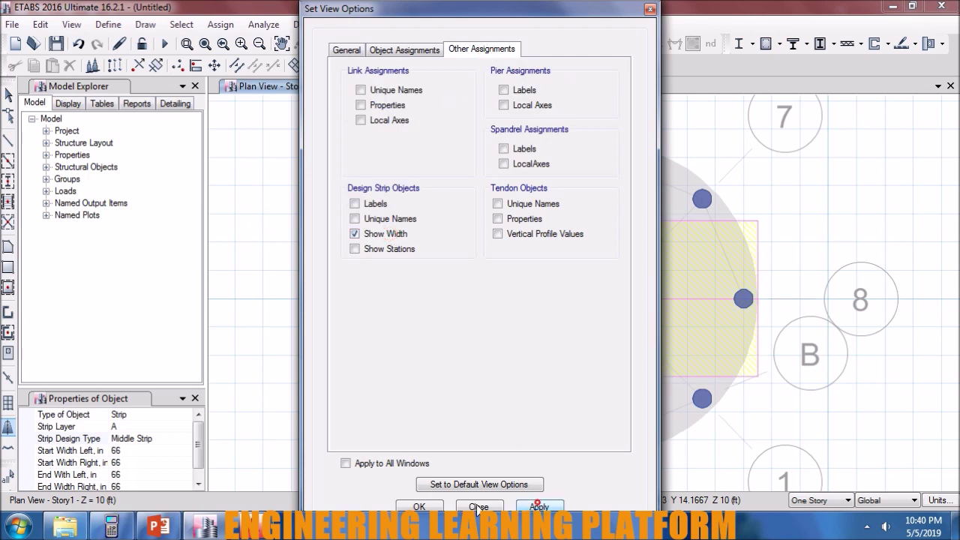
pyautogui.click(423, 507)
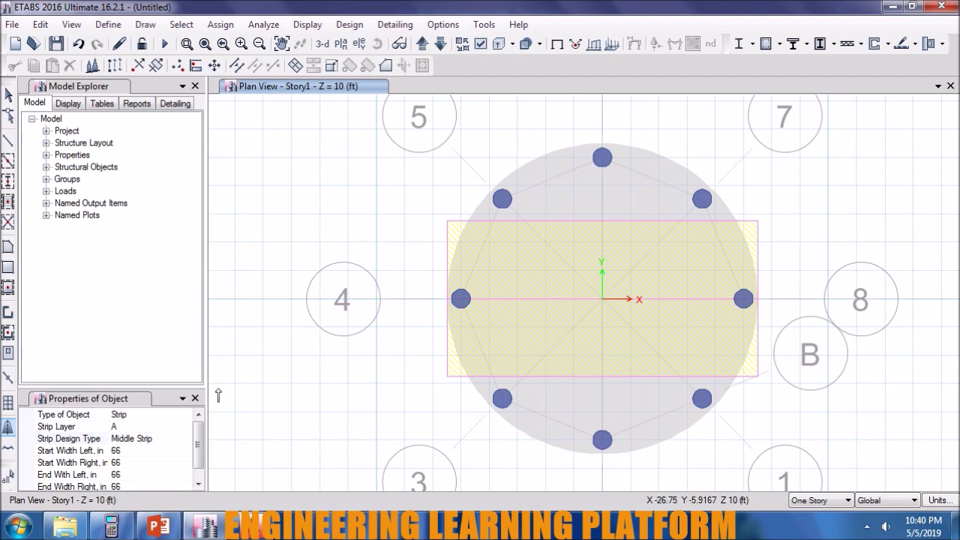
# - Draw the upper Layer A column strip, right width 0, along the middle strip's top edge
pyautogui.click(181, 437)
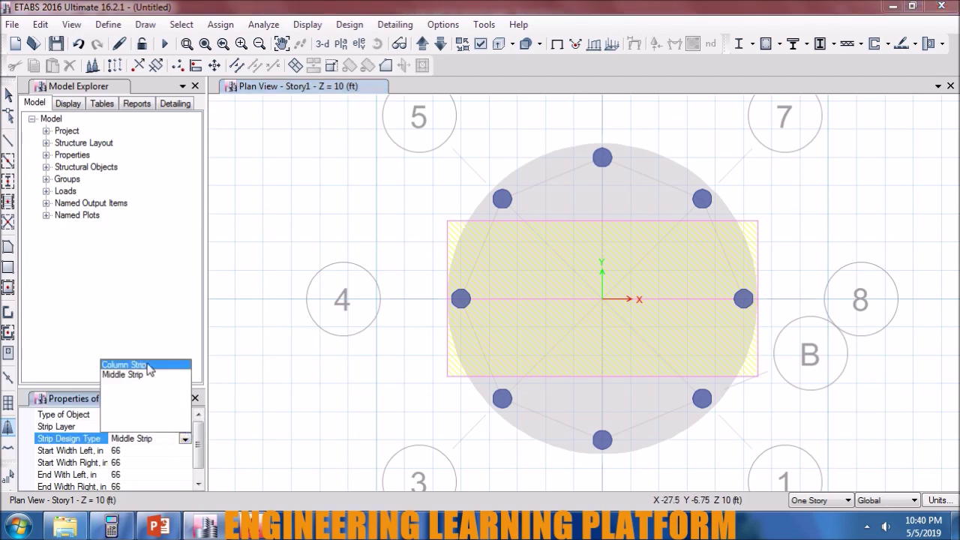
pyautogui.click(149, 365)
pyautogui.click(131, 465)
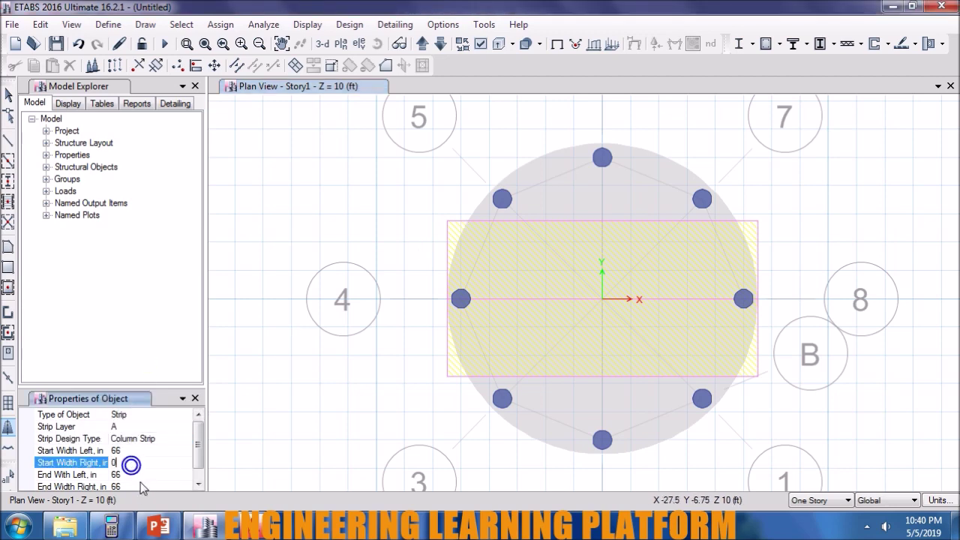
pyautogui.click(140, 482)
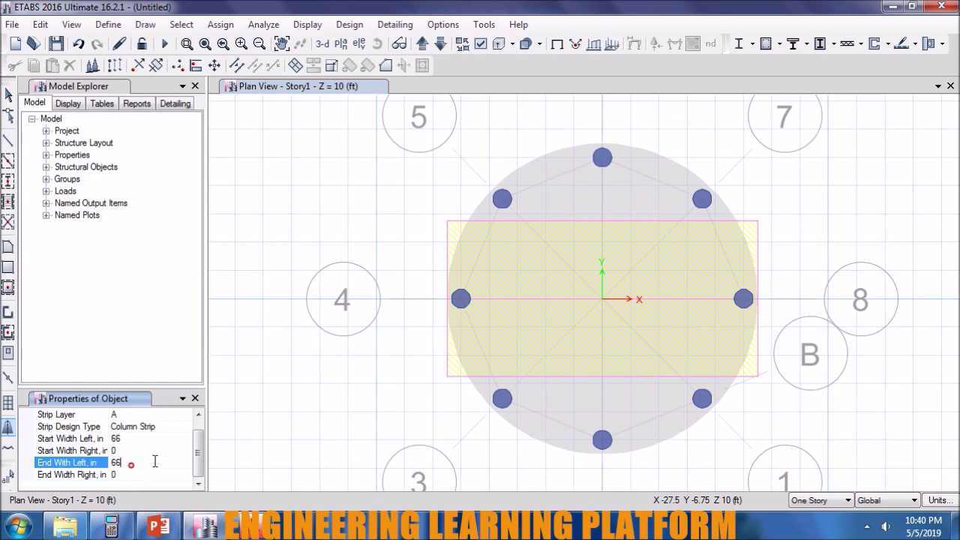
pyautogui.click(466, 225)
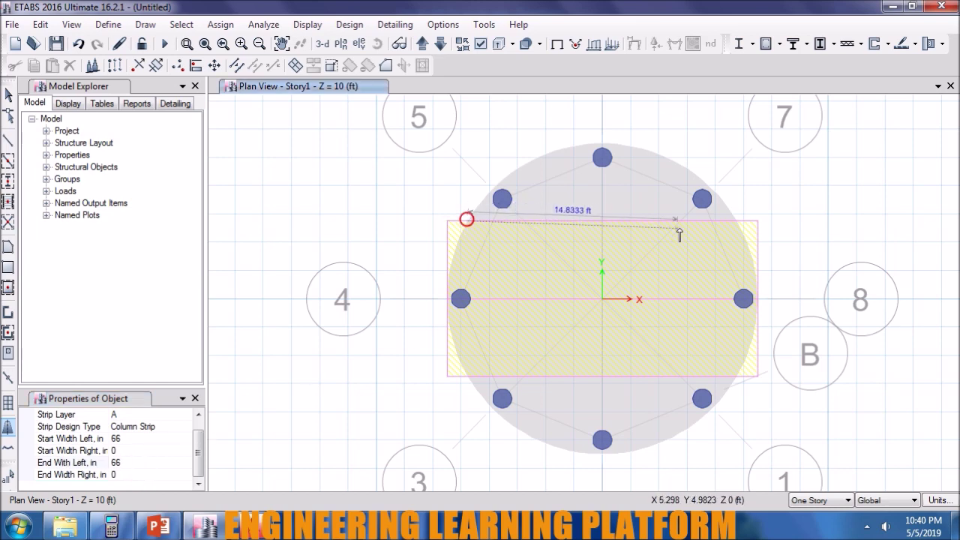
pyautogui.click(736, 223)
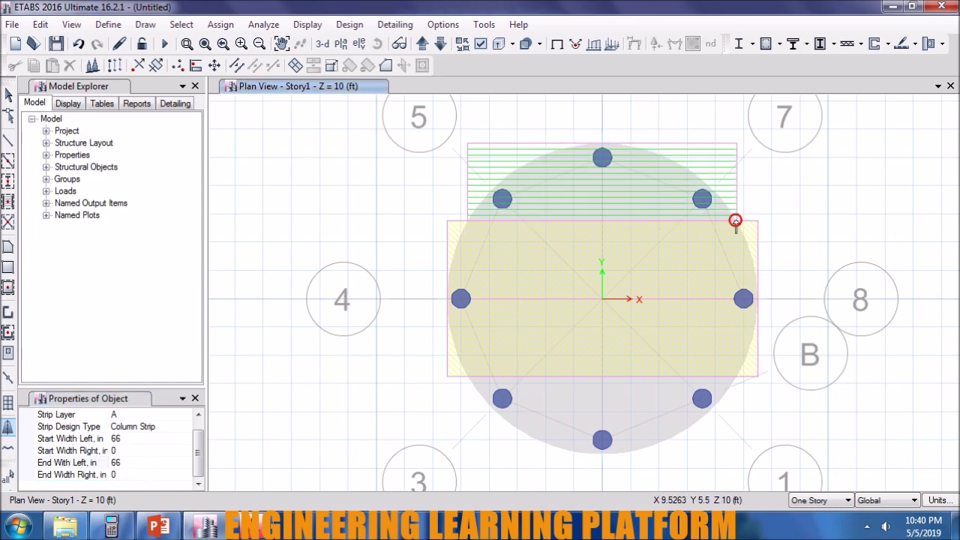
pyautogui.press('Return')
# - Draw the lower column strip with left width 0 and right width 66, then exit strip drawing
pyautogui.click(138, 440)
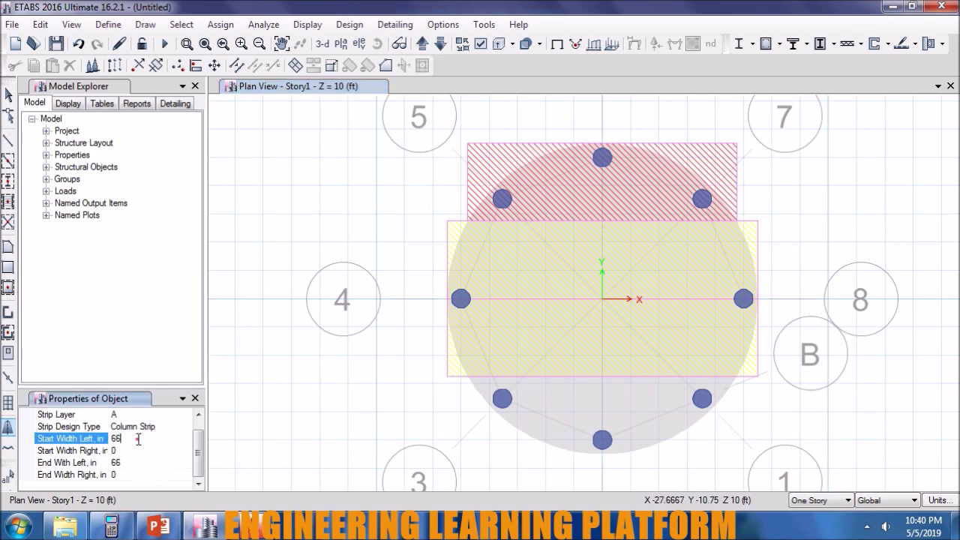
pyautogui.click(129, 450)
pyautogui.write('66')
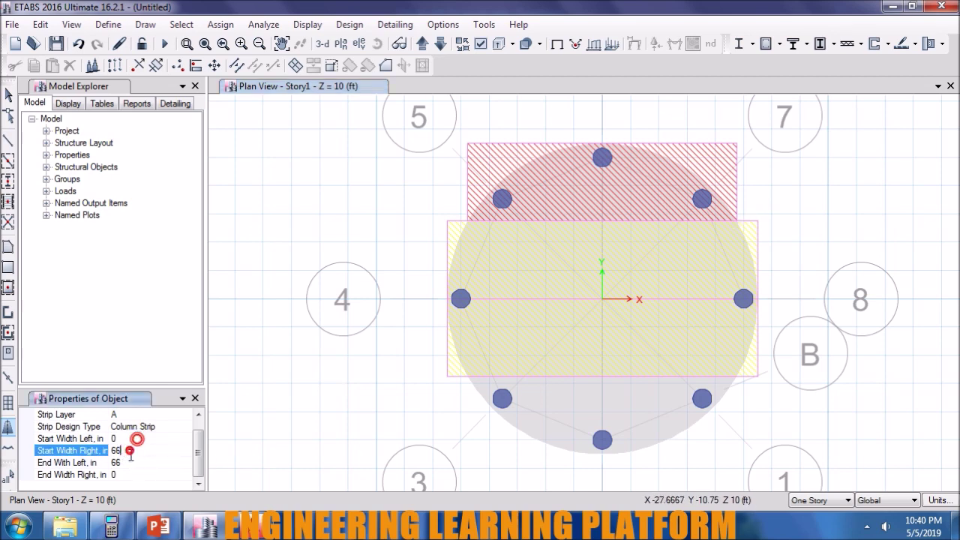
pyautogui.click(130, 462)
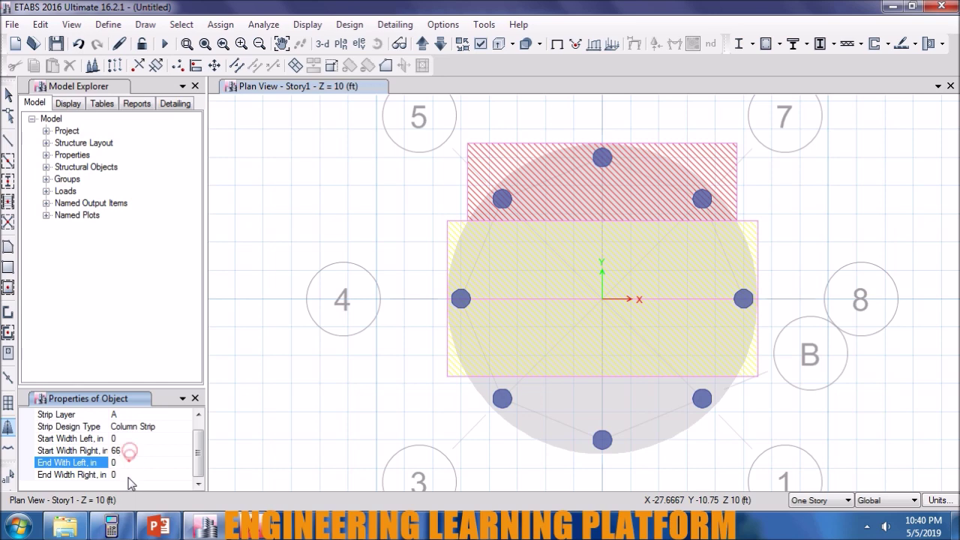
pyautogui.click(128, 474)
pyautogui.write('66')
pyautogui.click(135, 462)
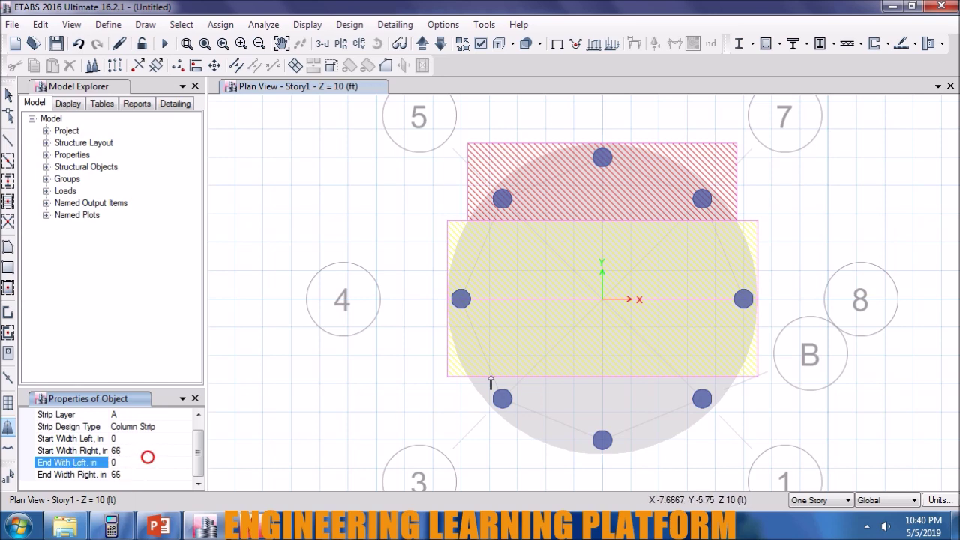
pyautogui.click(467, 377)
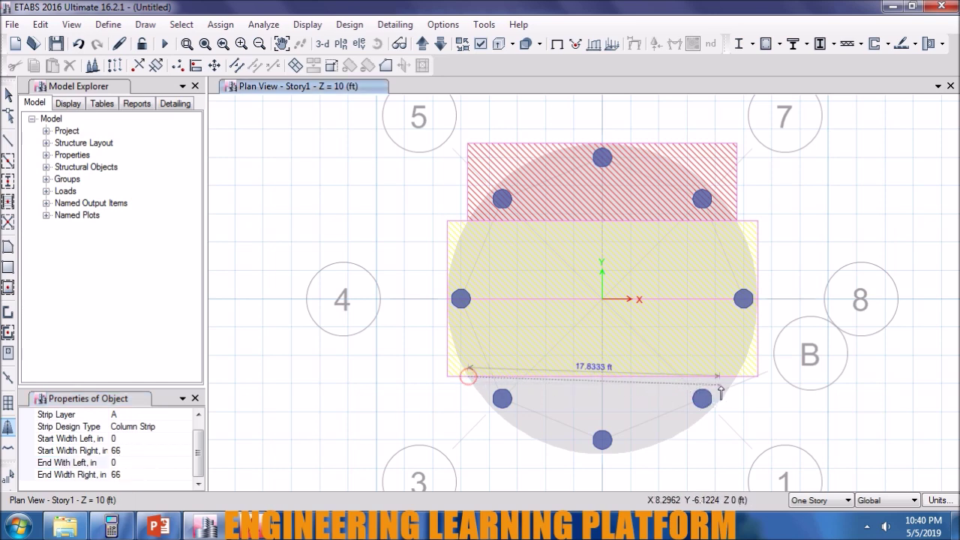
pyautogui.click(734, 379)
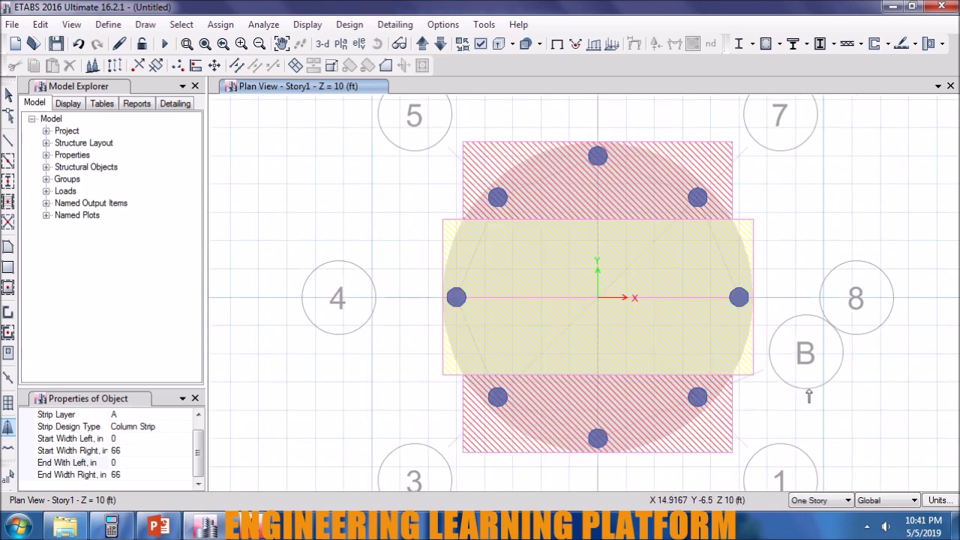
pyautogui.press('Escape')
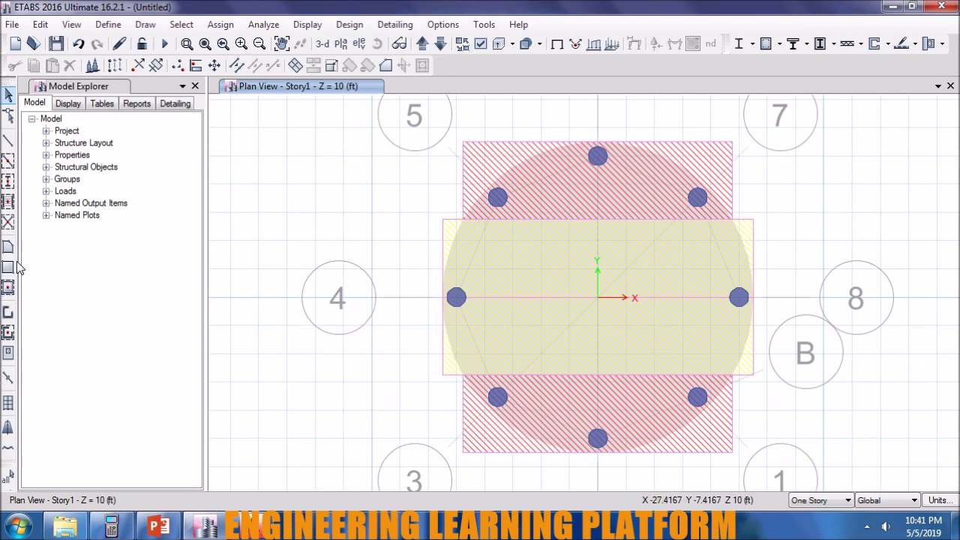
# - Draw a 66-in Layer B middle strip from the top column to the bottom column
pyautogui.click(8, 428)
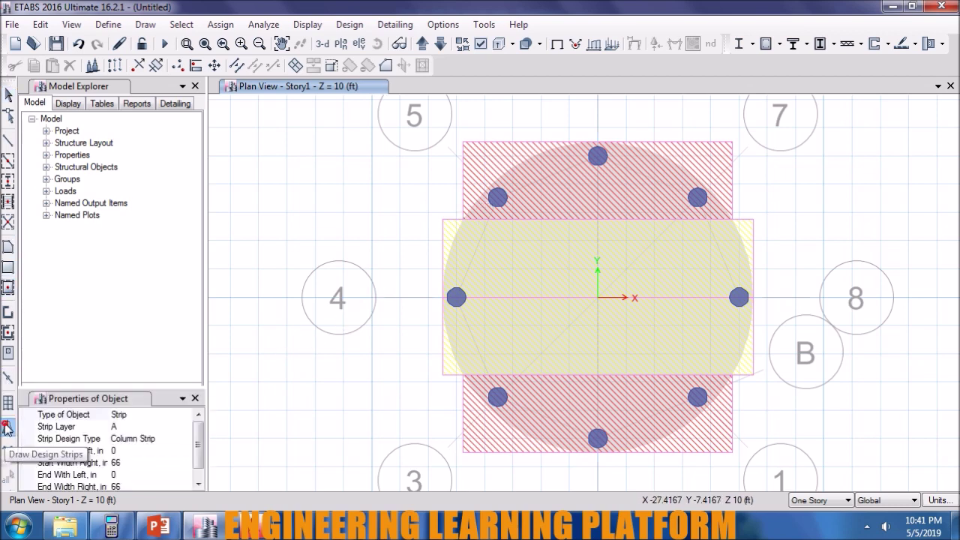
pyautogui.click(186, 438)
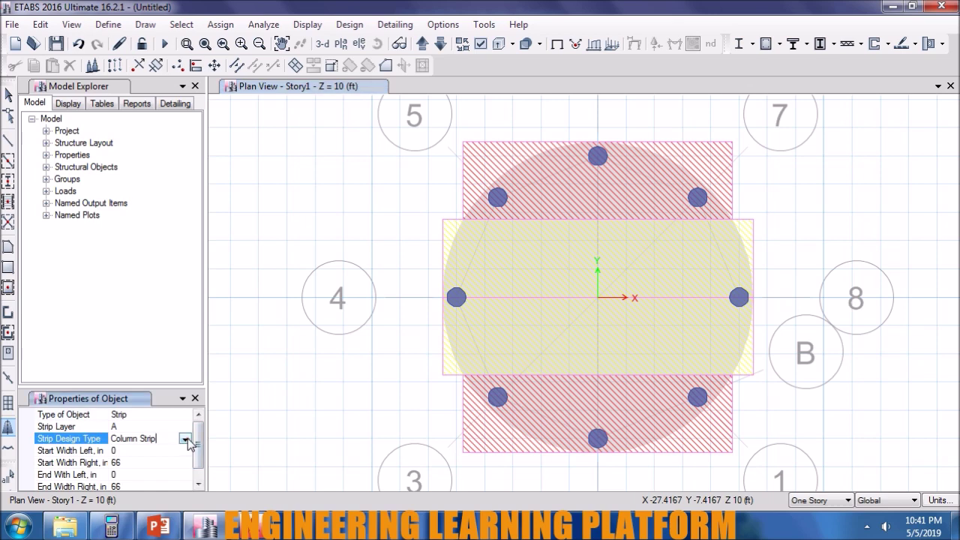
pyautogui.click(150, 374)
pyautogui.click(187, 426)
pyautogui.click(123, 459)
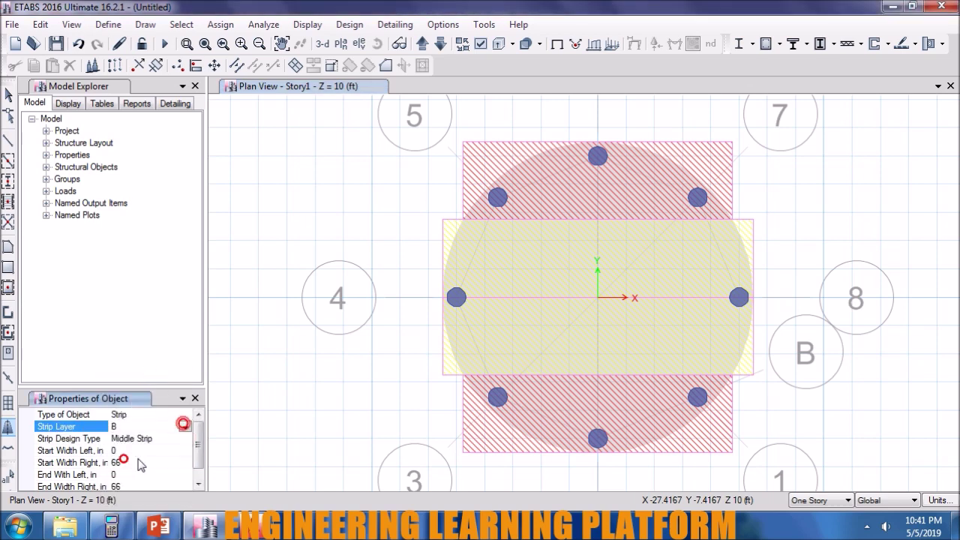
pyautogui.write('66')
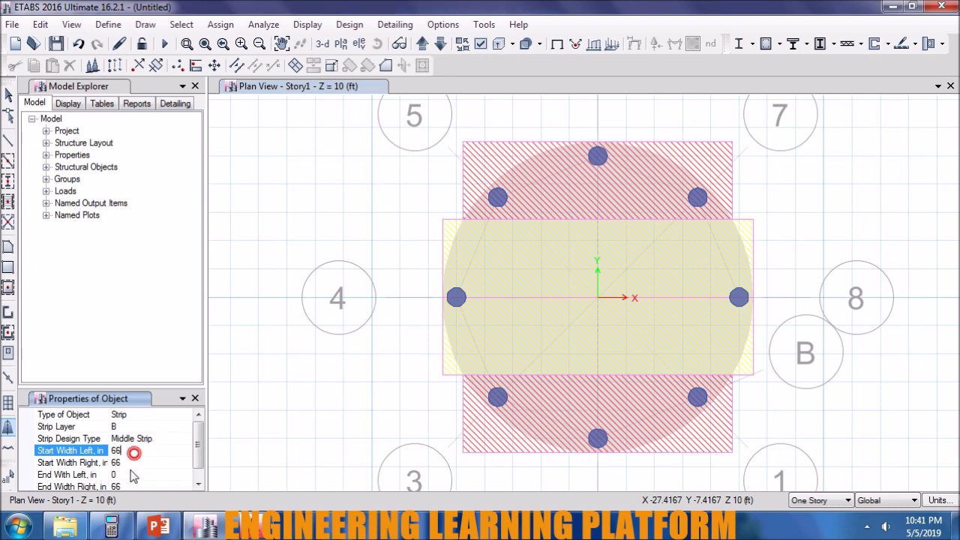
pyautogui.click(131, 470)
pyautogui.write('66')
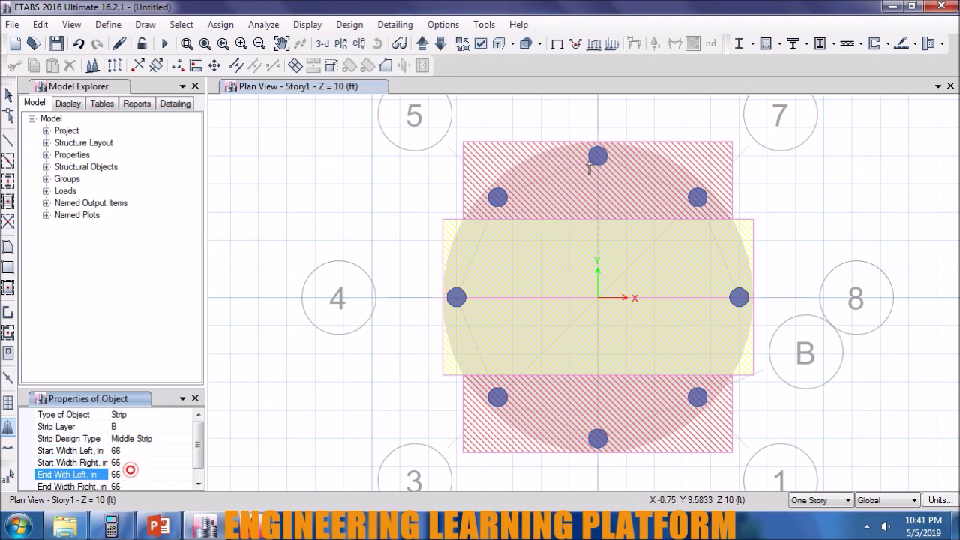
pyautogui.click(597, 145)
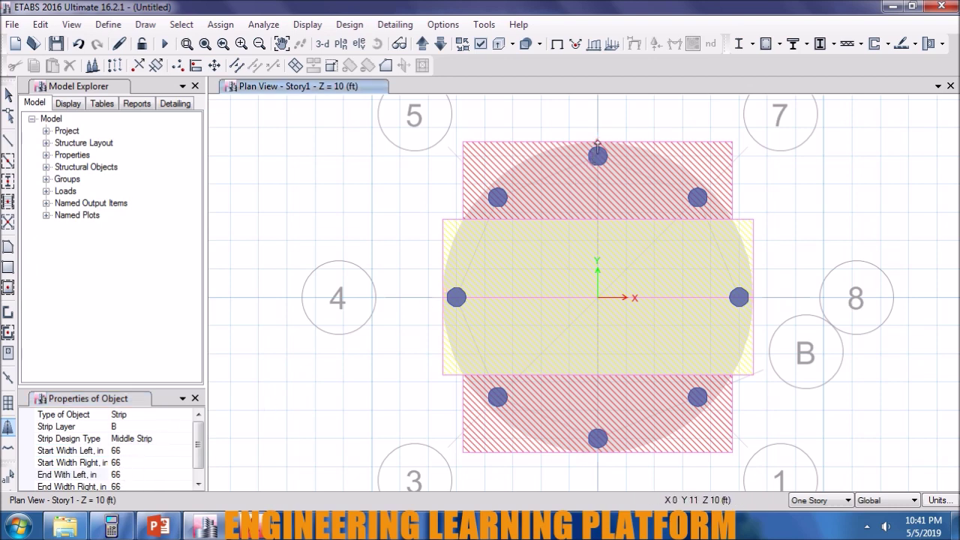
pyautogui.doubleClick(598, 450)
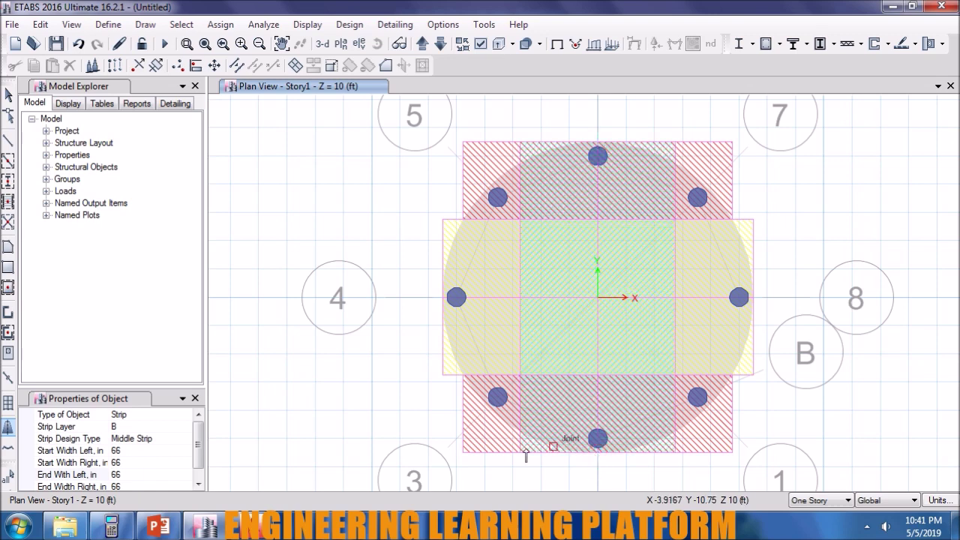
# - Draw the left Layer B edge strip with 0 left widths near the slab's left side
pyautogui.click(165, 454)
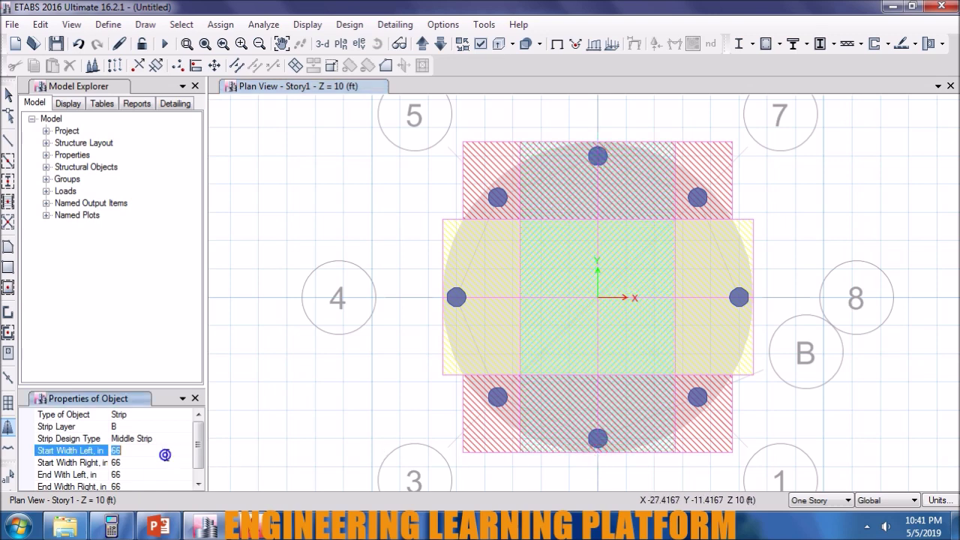
pyautogui.write('0')
pyautogui.click(165, 473)
pyautogui.write('0')
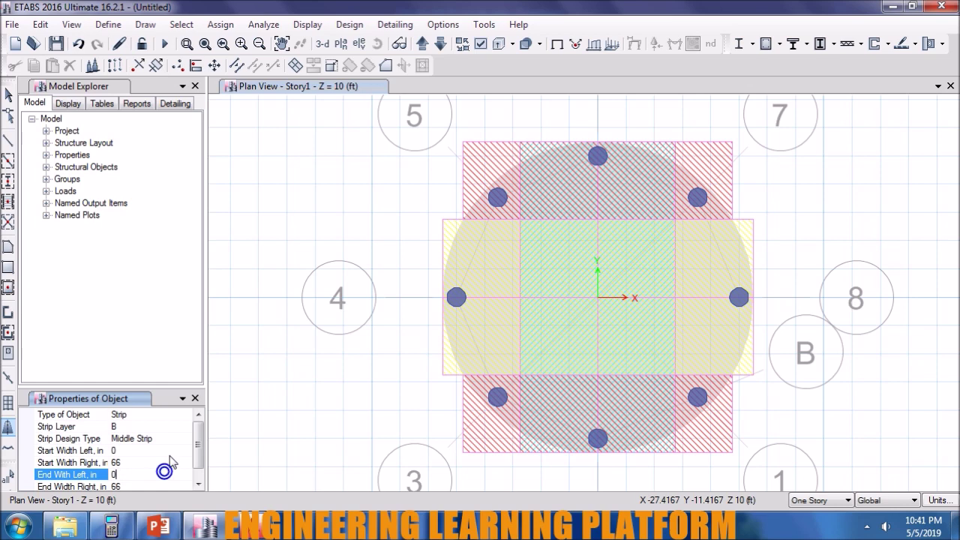
pyautogui.press('Return')
pyautogui.click(520, 158)
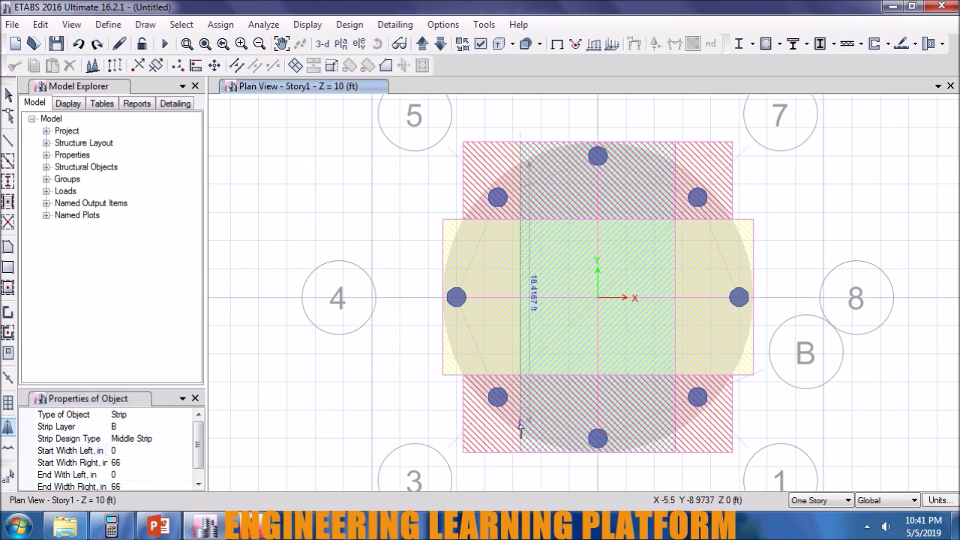
pyautogui.click(520, 432)
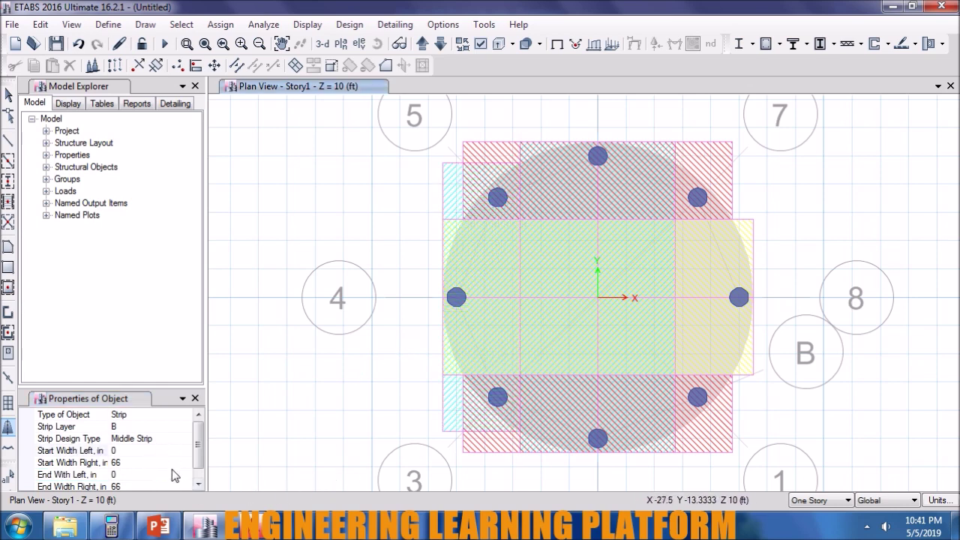
# - Draw the right Layer B edge strip with 66 left and 0 right widths, then stop drawing
pyautogui.click(141, 452)
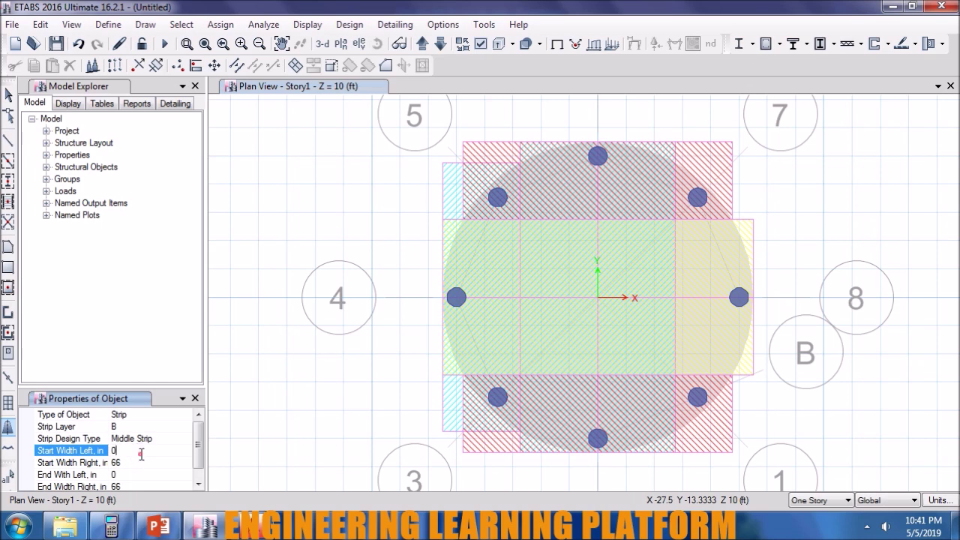
pyautogui.write('66')
pyautogui.click(140, 464)
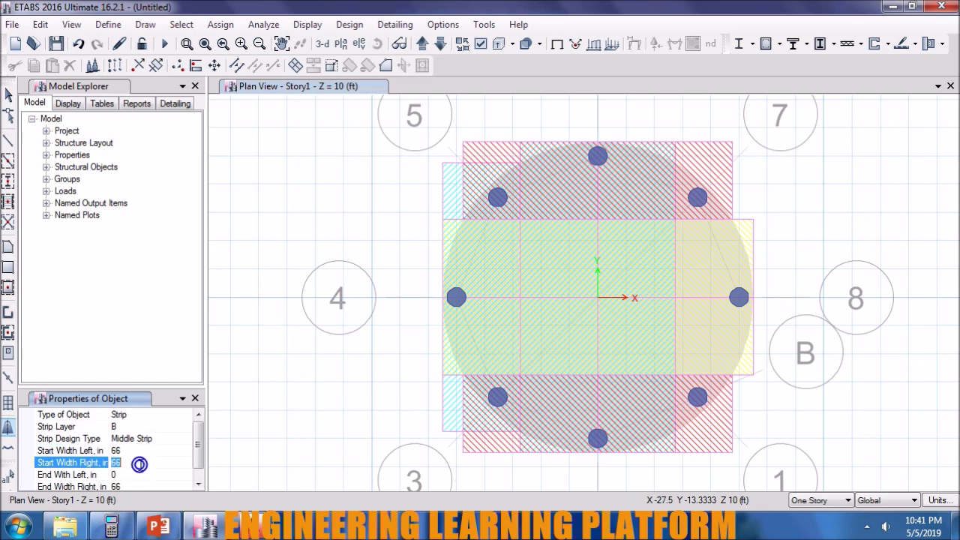
pyautogui.write('0')
pyautogui.click(141, 473)
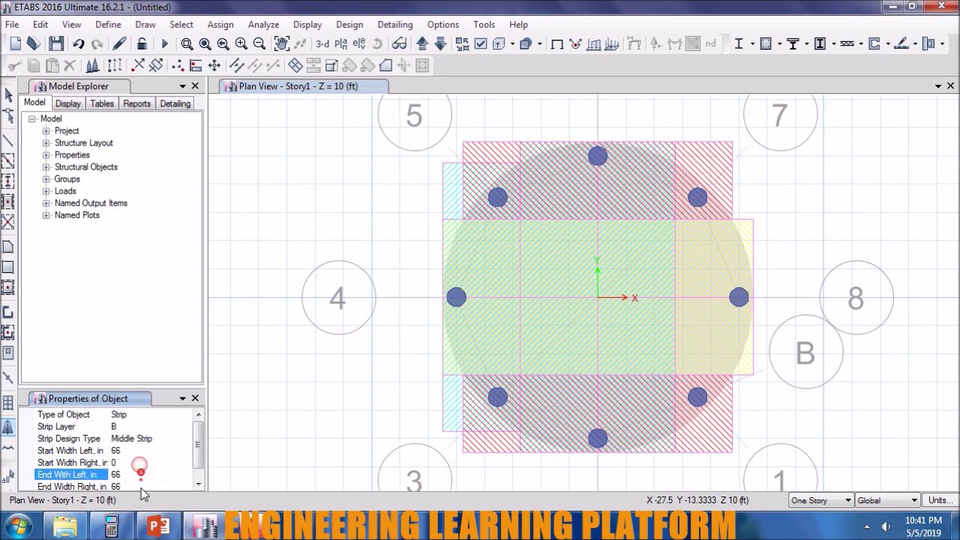
pyautogui.click(141, 486)
pyautogui.click(145, 475)
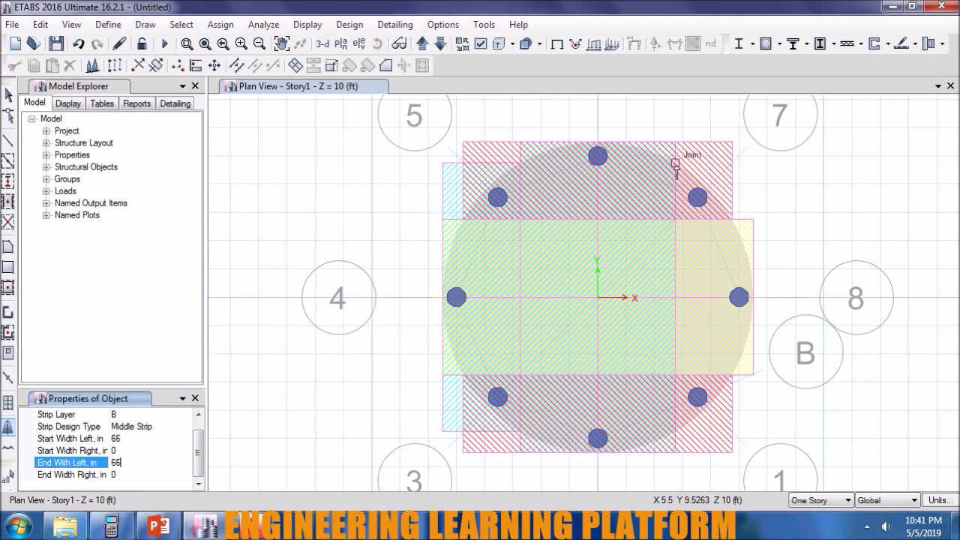
pyautogui.click(678, 173)
pyautogui.click(675, 433)
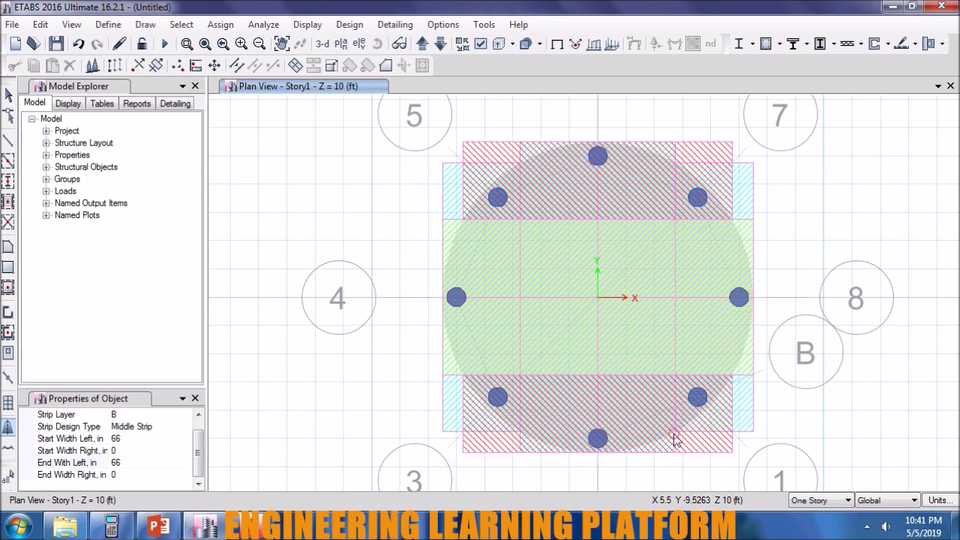
pyautogui.press('Escape')
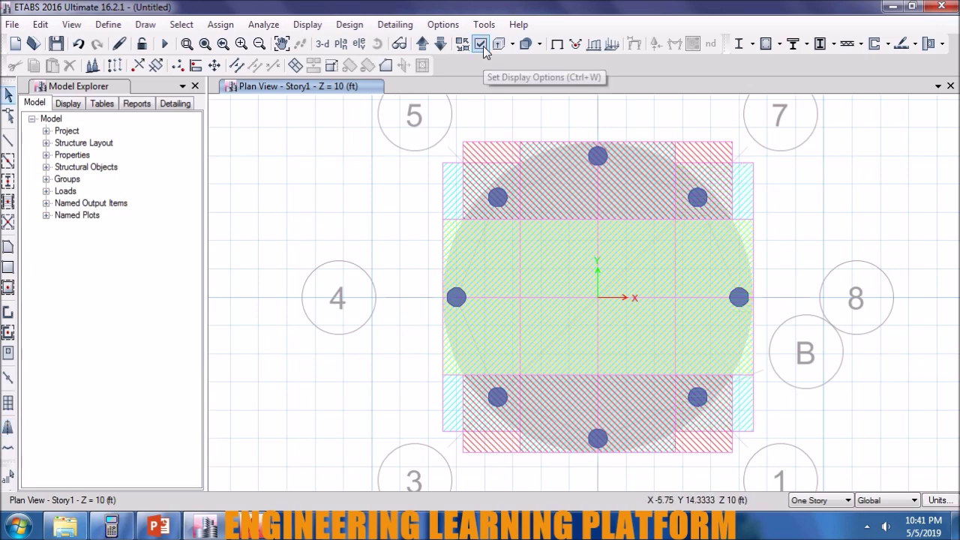
# - Hide Layer A strips, floors and joints, then select the right-side Layer B strip
pyautogui.click(469, 47)
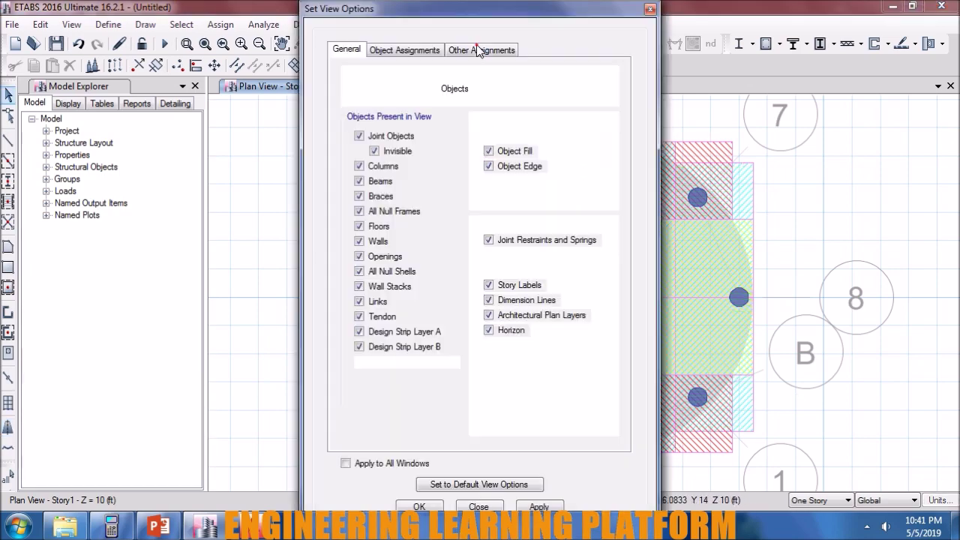
pyautogui.click(438, 52)
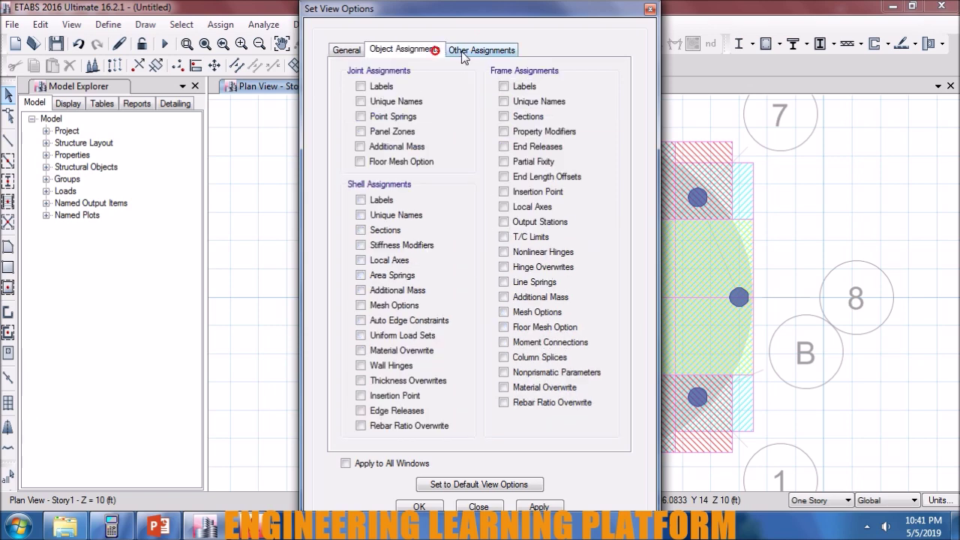
pyautogui.click(356, 51)
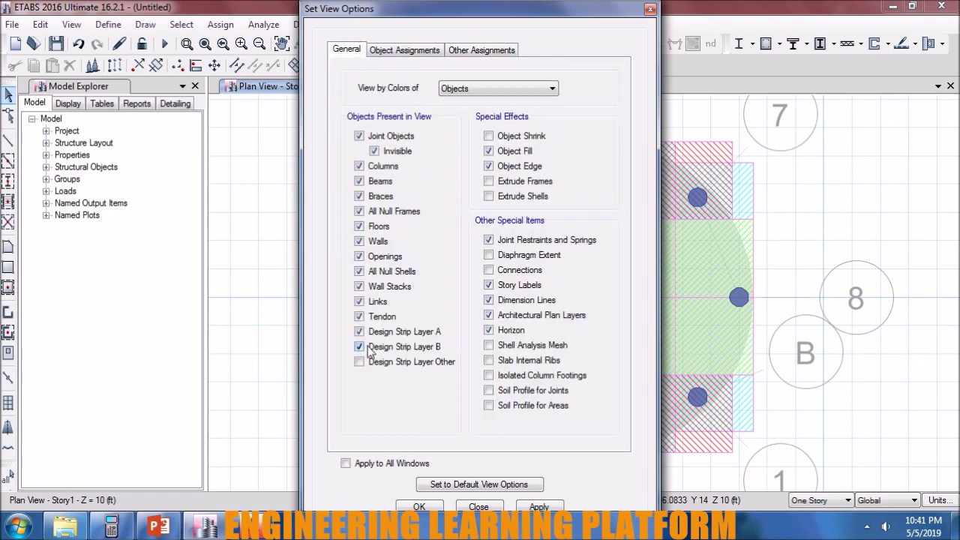
pyautogui.click(539, 506)
pyautogui.click(379, 134)
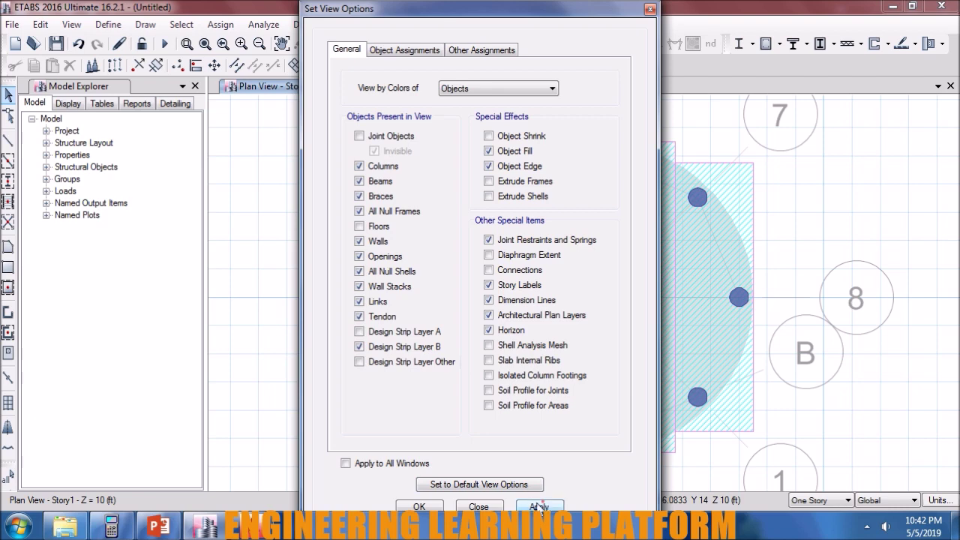
pyautogui.click(439, 507)
pyautogui.moveTo(764, 256); pyautogui.dragTo(724, 225)
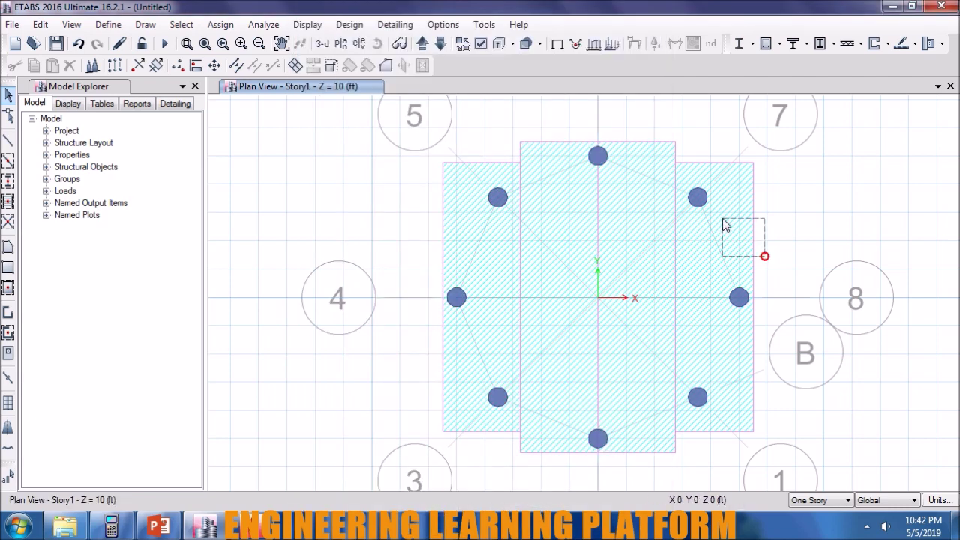
pyautogui.click(676, 249)
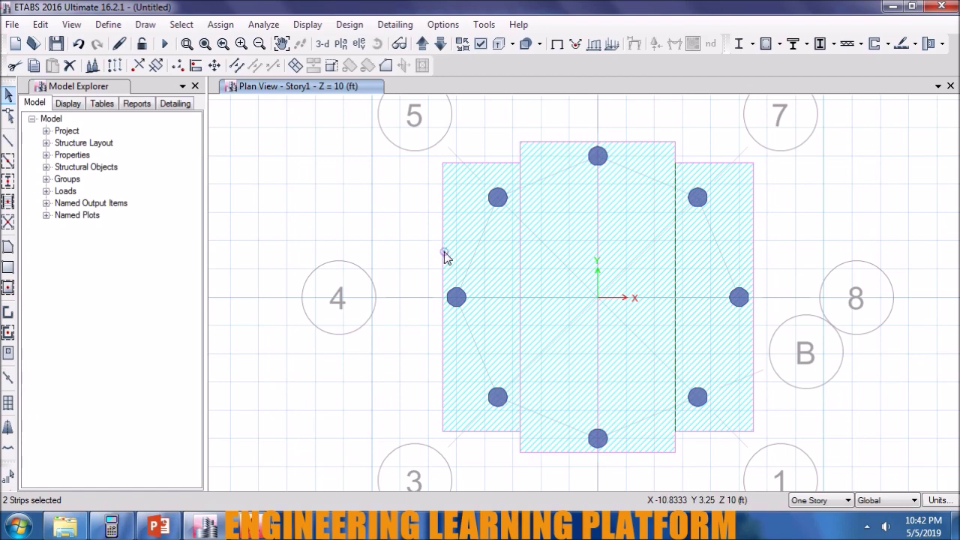
# - Change the selected Layer B edge strips' design type to Column Strip
pyautogui.click(520, 259)
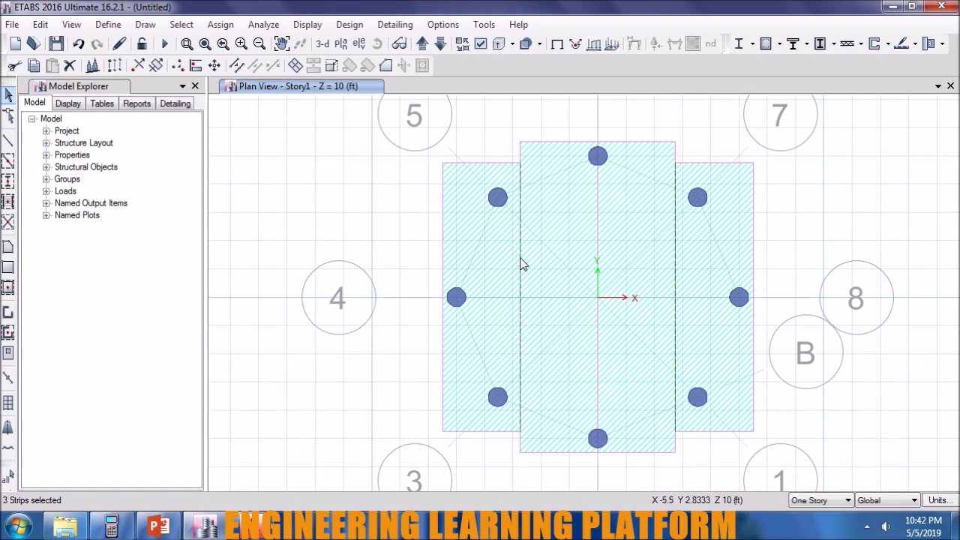
pyautogui.rightClick(674, 253)
pyautogui.doubleClick(558, 186)
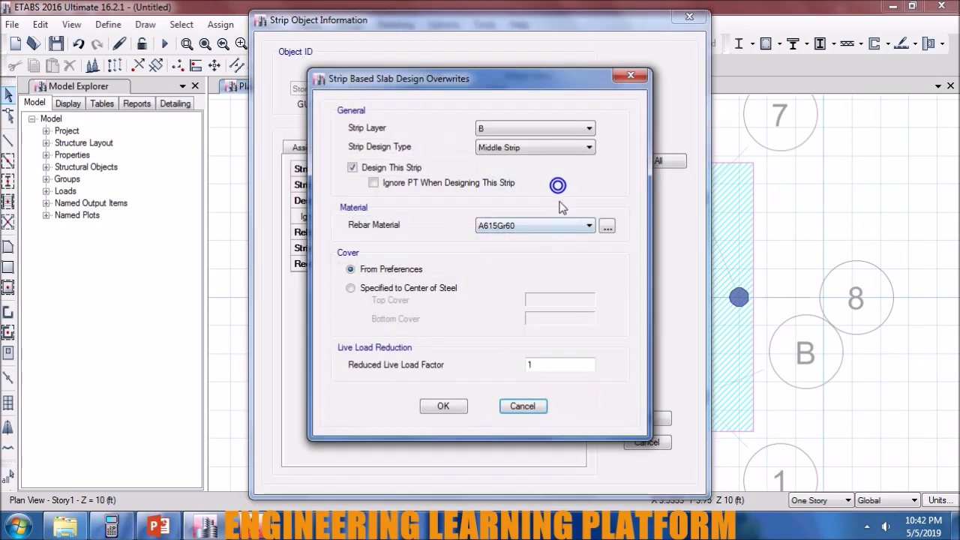
pyautogui.click(563, 147)
pyautogui.click(549, 162)
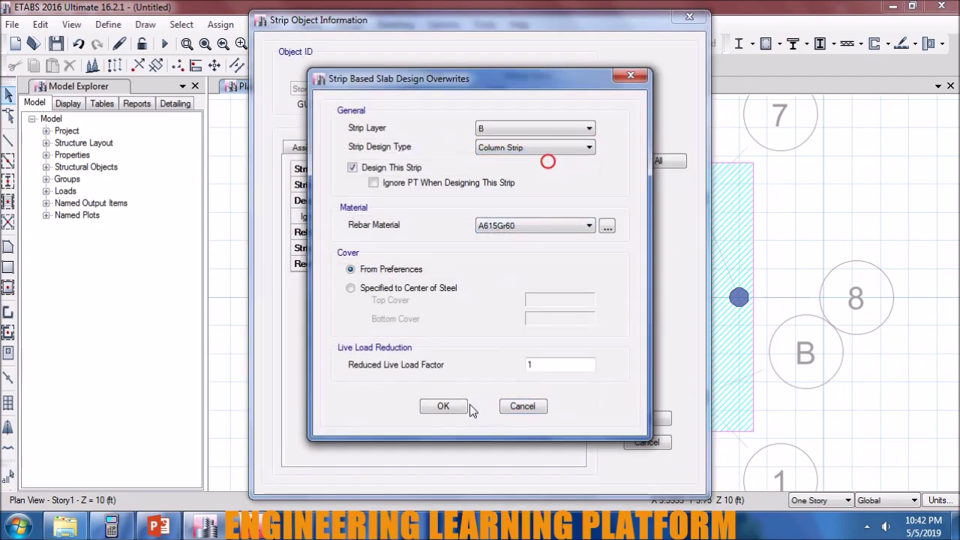
pyautogui.click(450, 406)
pyautogui.click(649, 418)
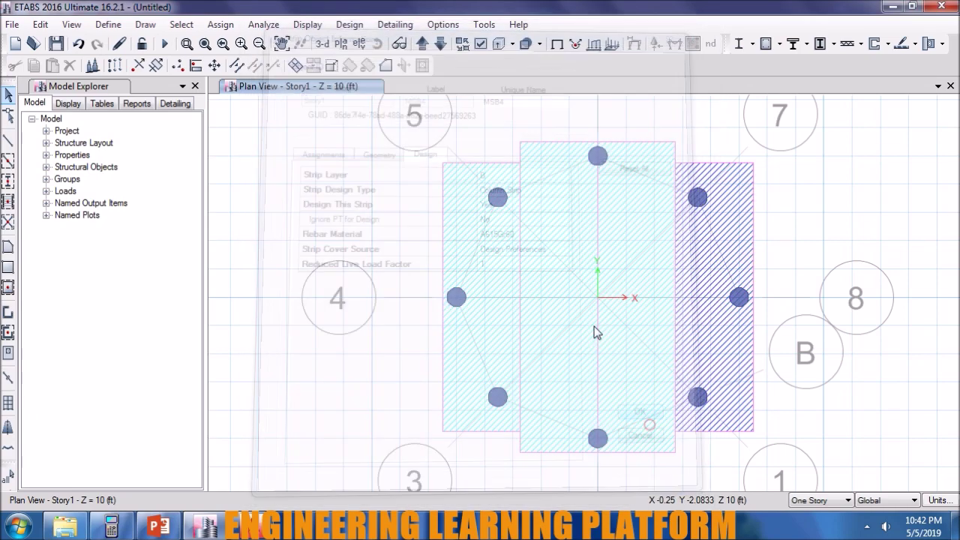
# - Reassign the left Layer B side strip as a Column Strip too
pyautogui.click(521, 287)
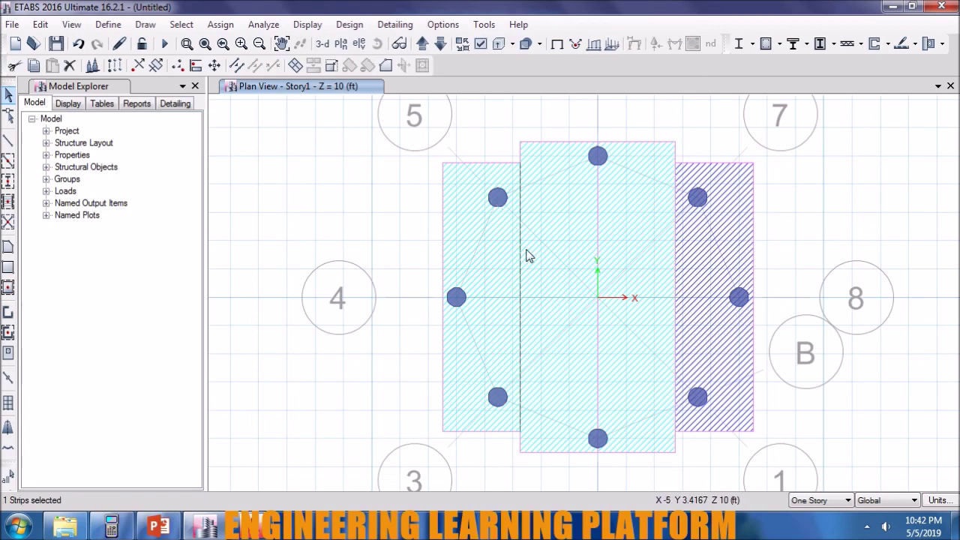
pyautogui.rightClick(526, 255)
pyautogui.click(531, 183)
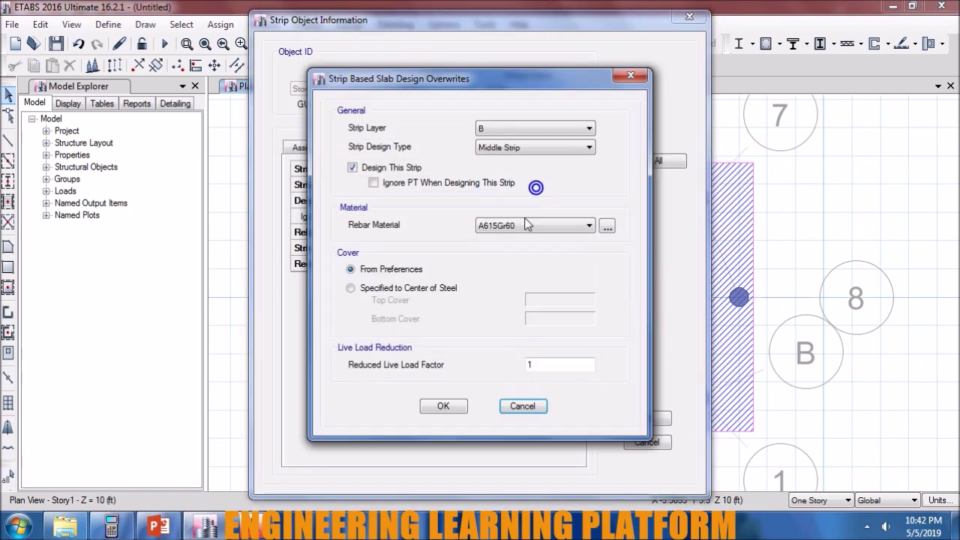
pyautogui.click(534, 147)
pyautogui.click(534, 166)
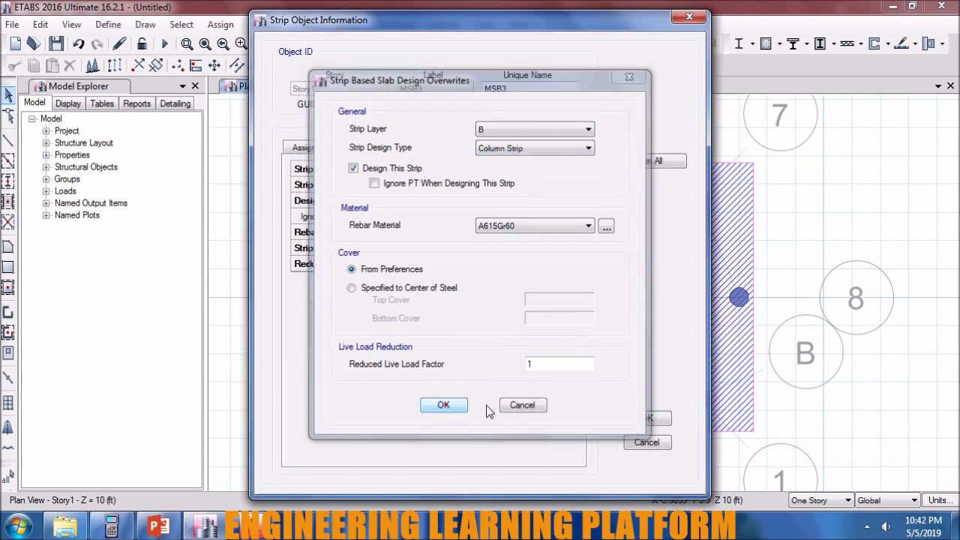
pyautogui.click(645, 419)
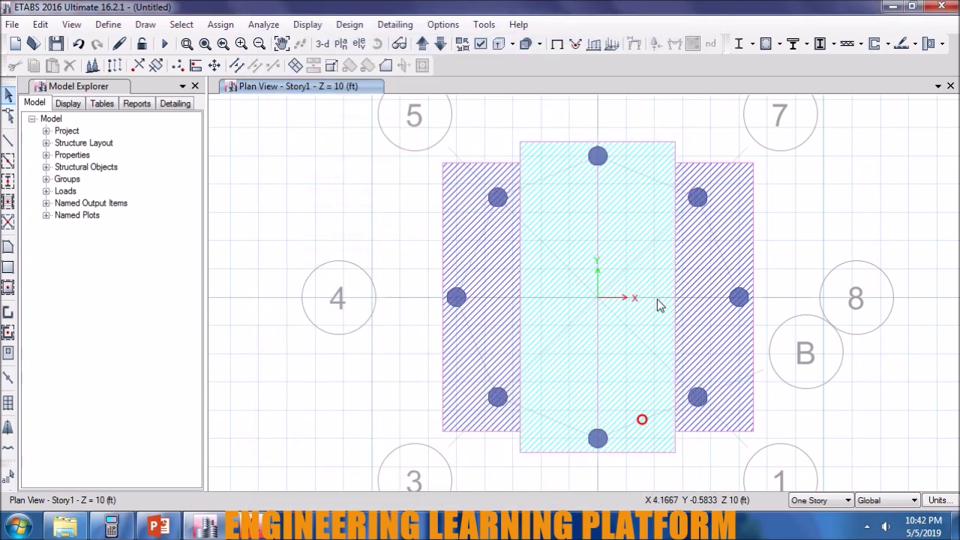
# - Check that the central Layer B strip remains a middle strip
pyautogui.click(598, 244)
pyautogui.rightClick(598, 241)
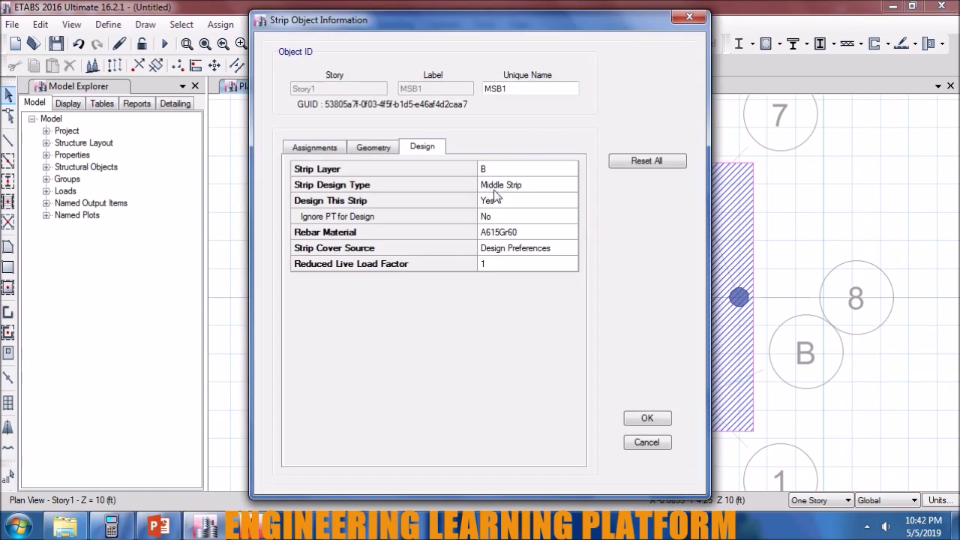
pyautogui.click(644, 441)
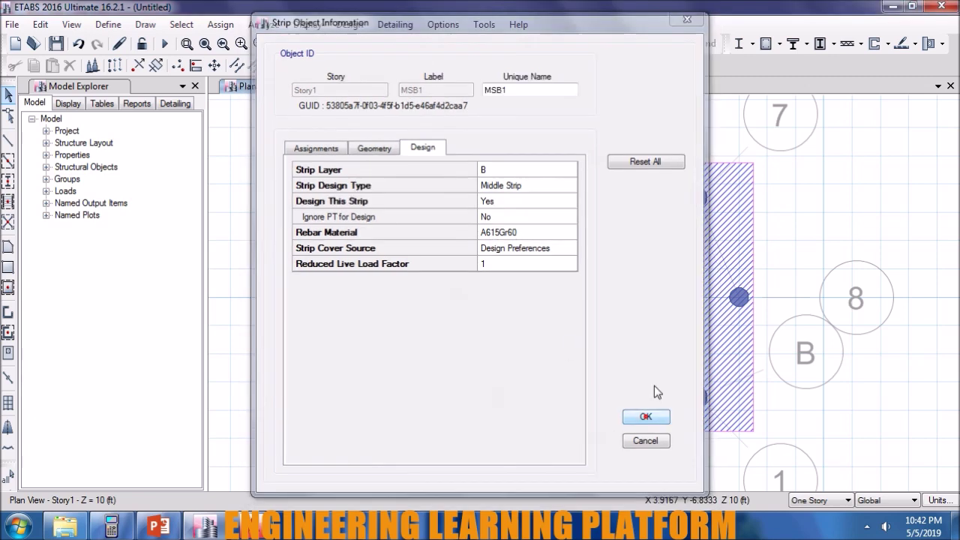
pyautogui.click(482, 44)
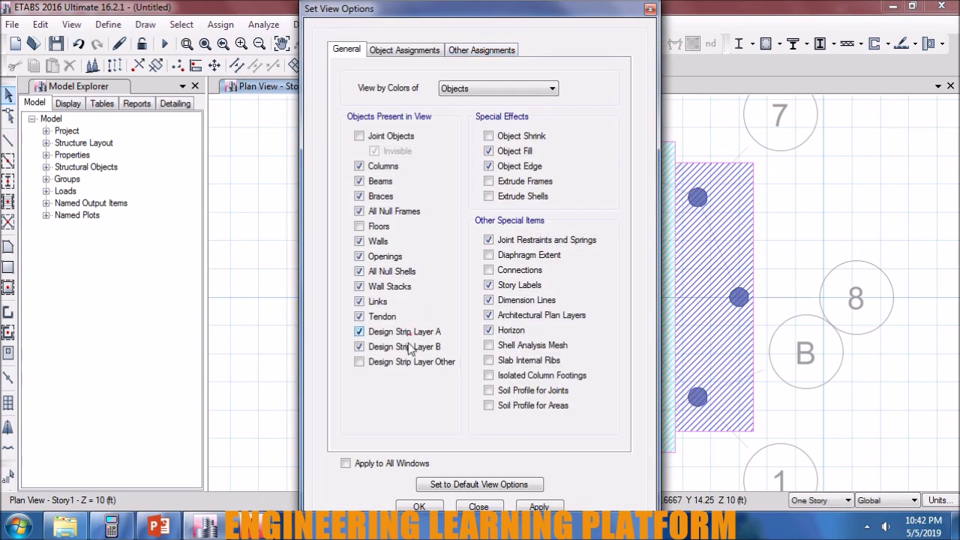
# - Hide the Layer B design strips so the Layer A strips show
pyautogui.click(539, 507)
pyautogui.click(419, 506)
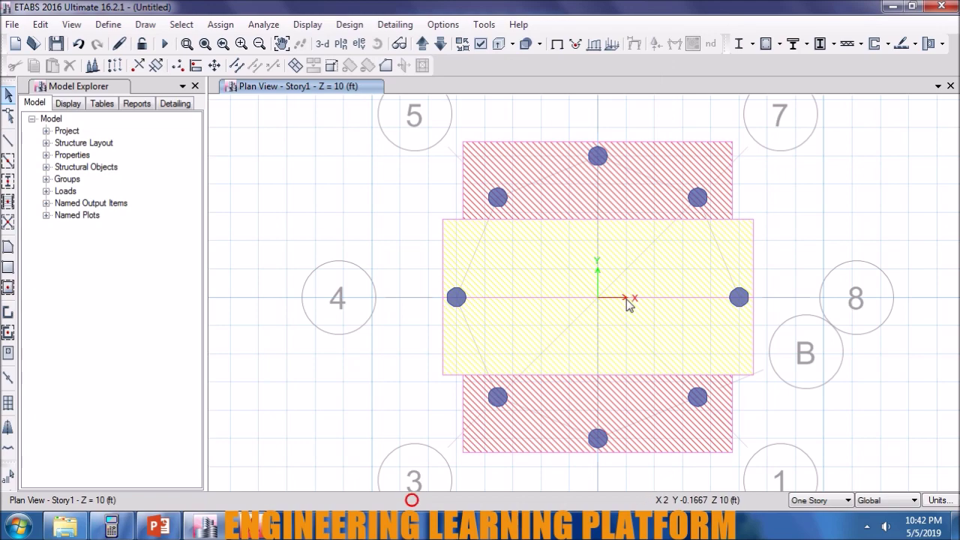
pyautogui.click(626, 295)
# - Review the Layer A middle strip MSA1 and column strips CSA1 and CSA2
pyautogui.rightClick(629, 297)
pyautogui.press('Escape')
pyautogui.rightClick(622, 300)
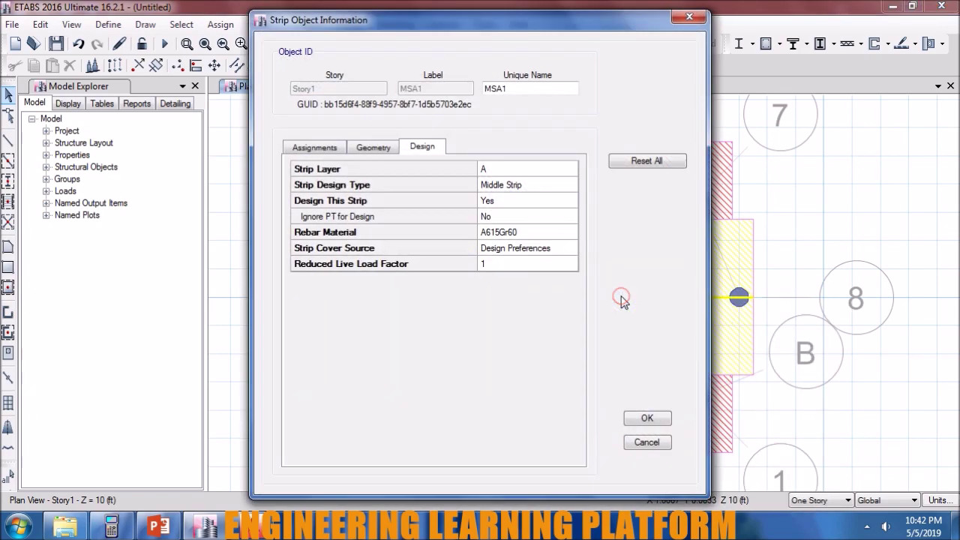
pyautogui.click(648, 418)
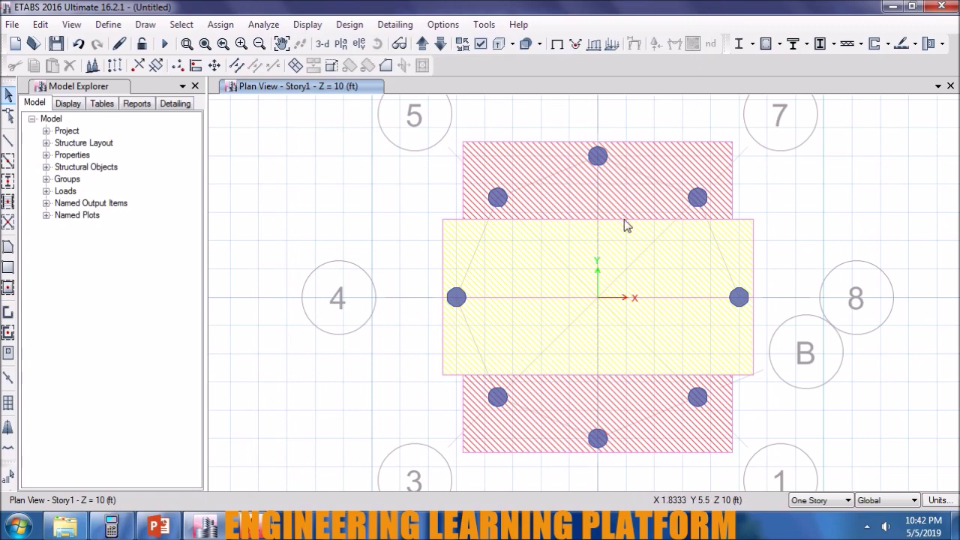
pyautogui.click(624, 220)
pyautogui.click(660, 414)
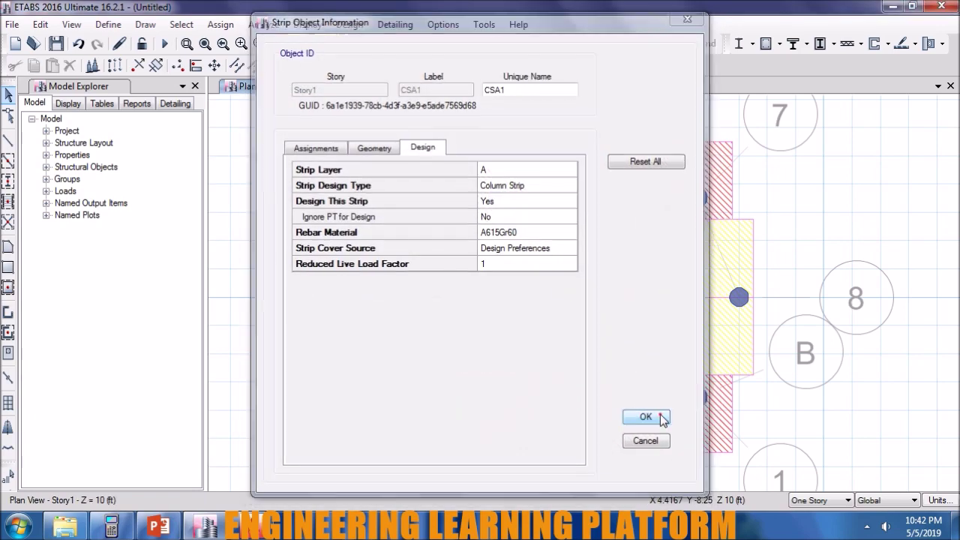
pyautogui.rightClick(654, 381)
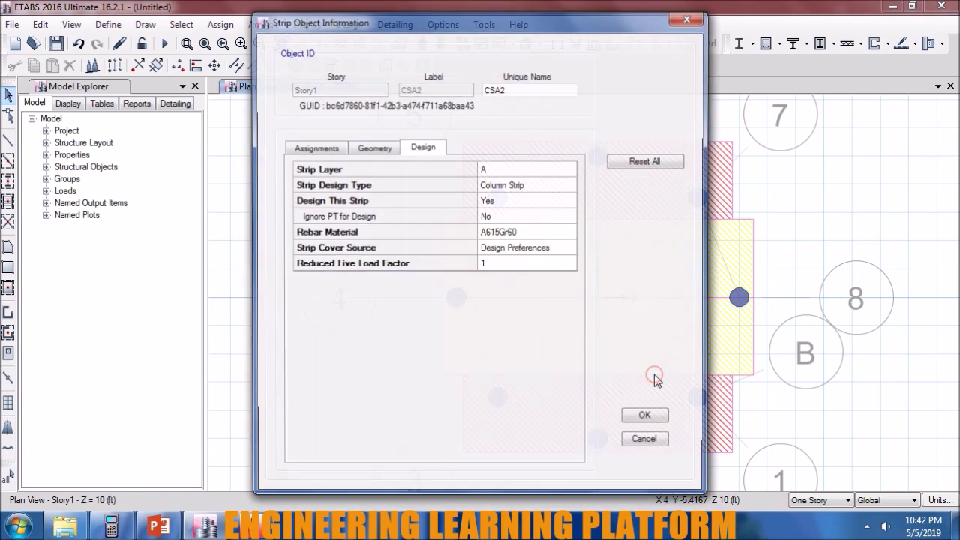
pyautogui.click(642, 414)
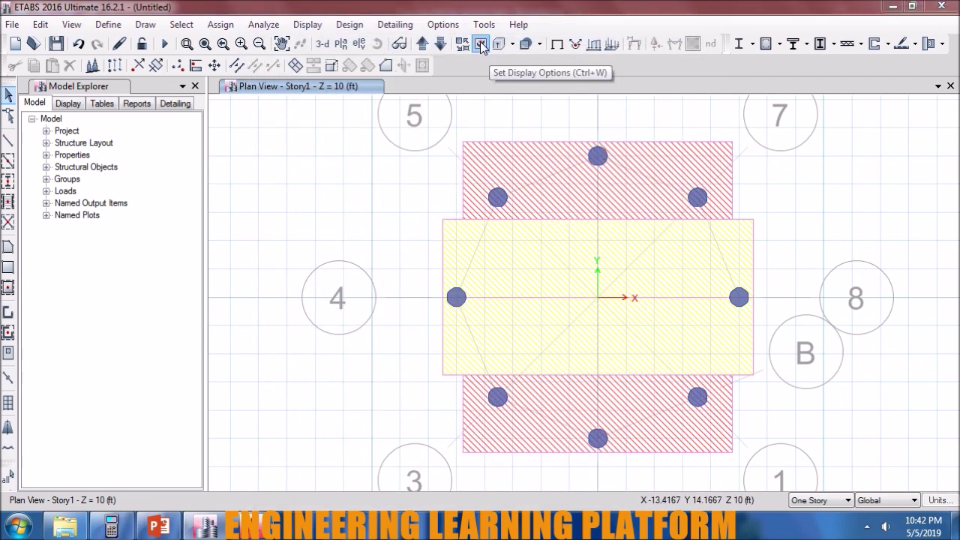
pyautogui.click(481, 44)
# - Reset the display options to default to hide the design strips
pyautogui.click(518, 483)
pyautogui.click(529, 506)
pyautogui.click(421, 507)
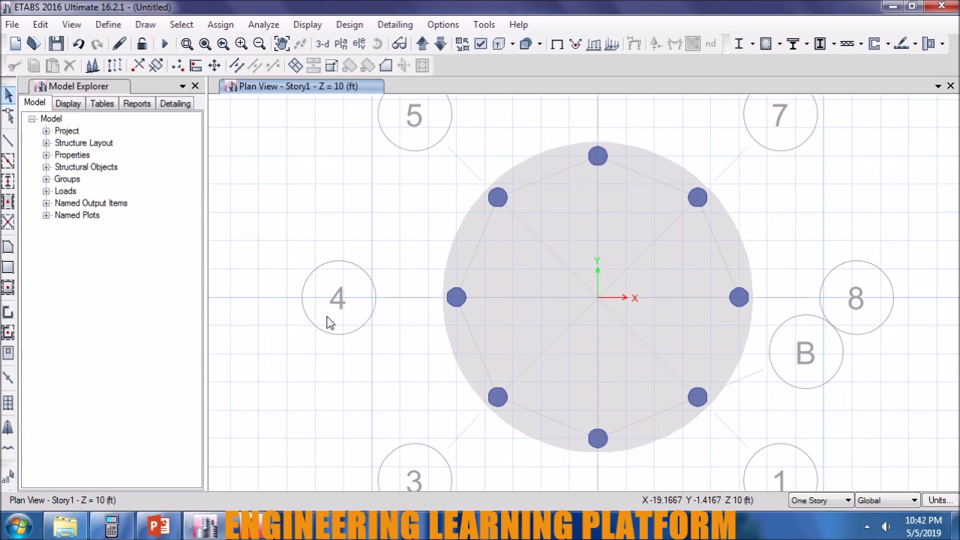
# - Add a Super Dead load pattern named SDL with self-weight multiplier 0
pyautogui.click(93, 26)
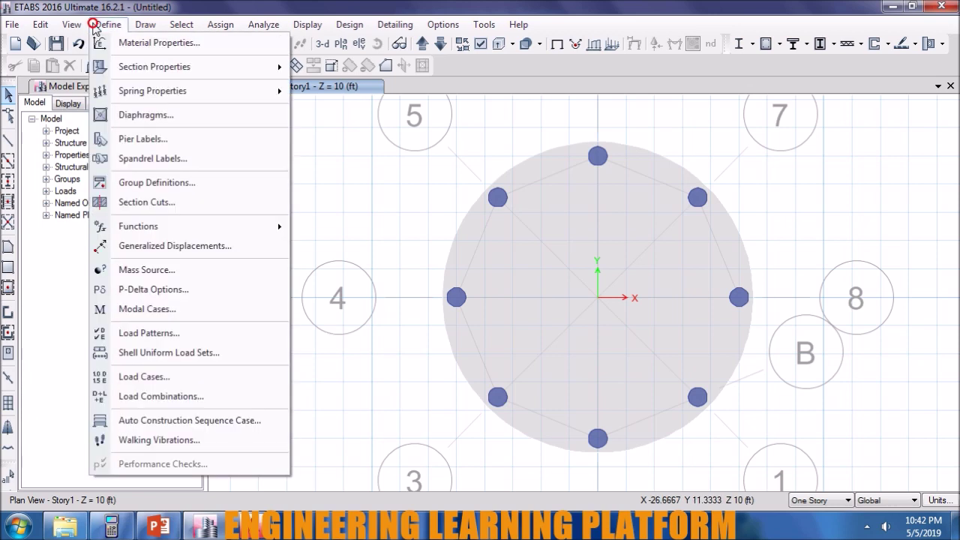
pyautogui.click(180, 333)
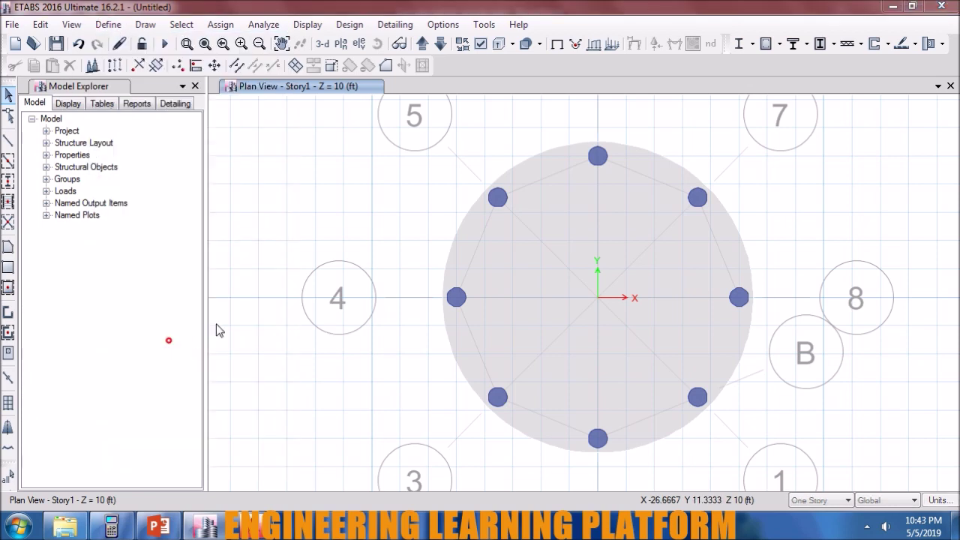
pyautogui.click(277, 225)
pyautogui.write('SDL')
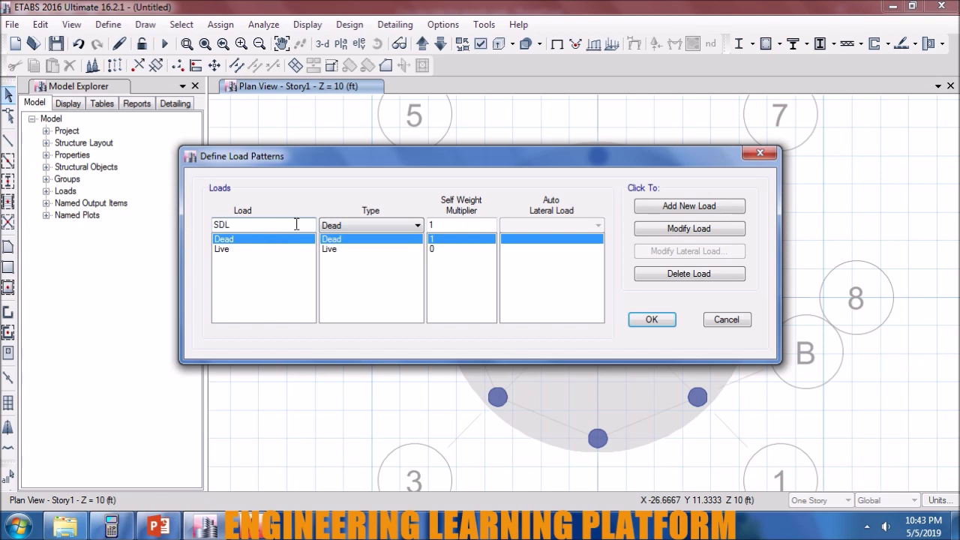
pyautogui.click(363, 226)
pyautogui.click(365, 250)
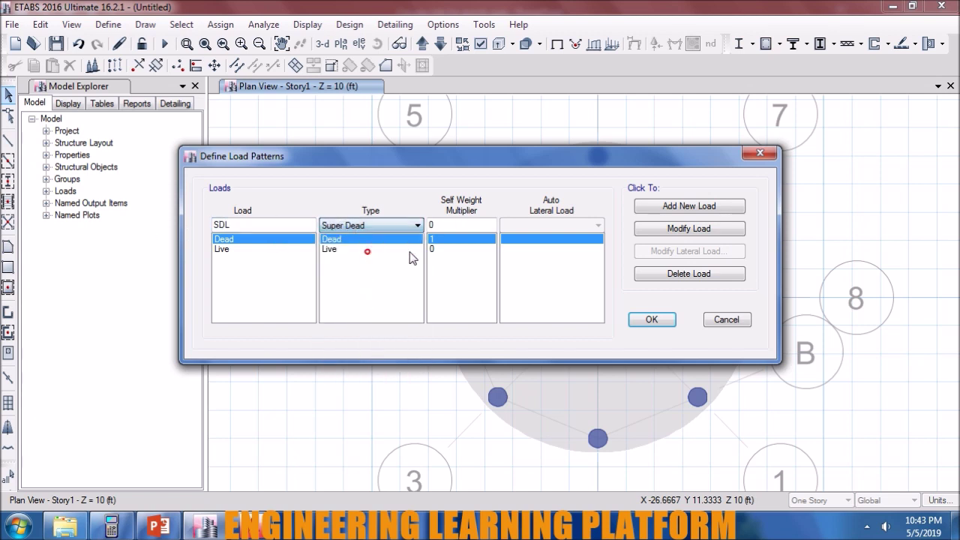
pyautogui.click(679, 206)
pyautogui.click(651, 320)
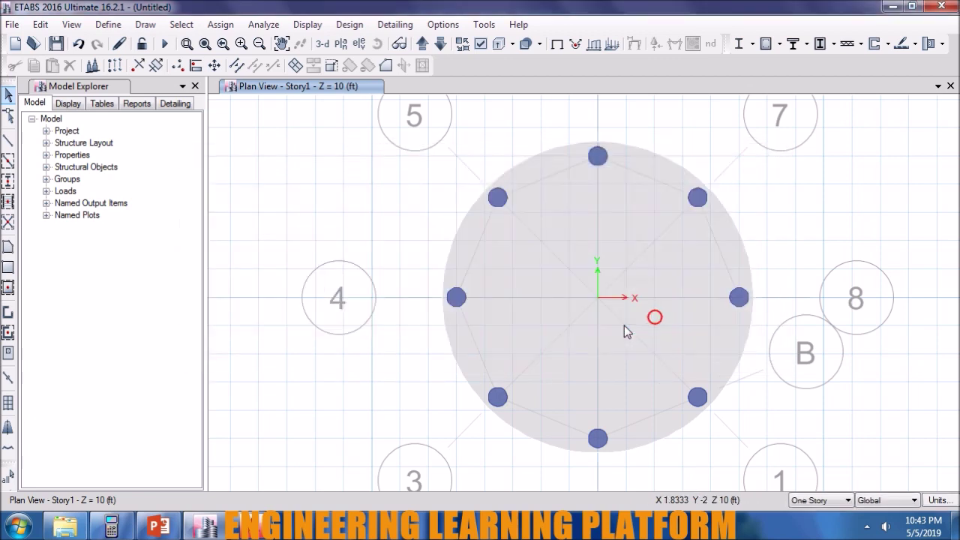
# - Assign a uniform 40 lb/ft² Live load to the circular slab
pyautogui.click(623, 326)
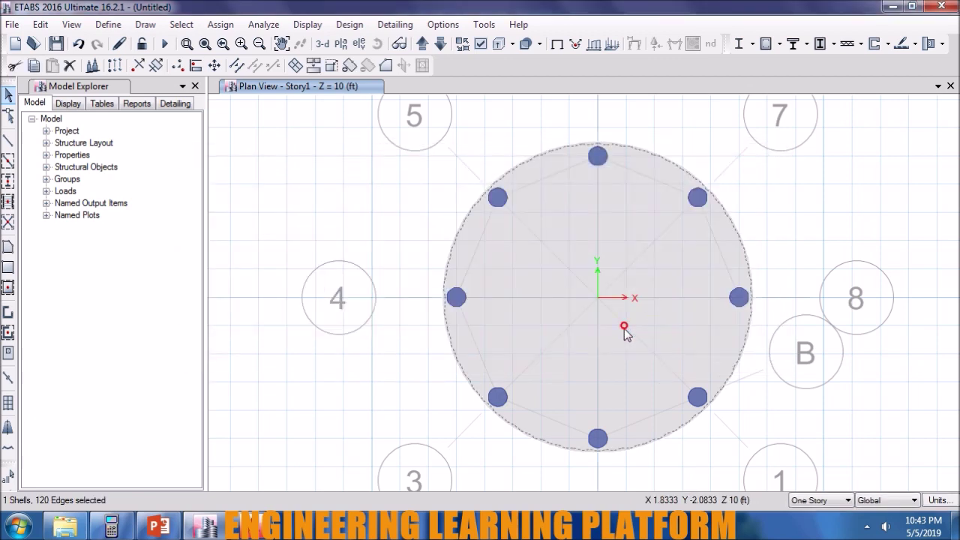
pyautogui.click(221, 24)
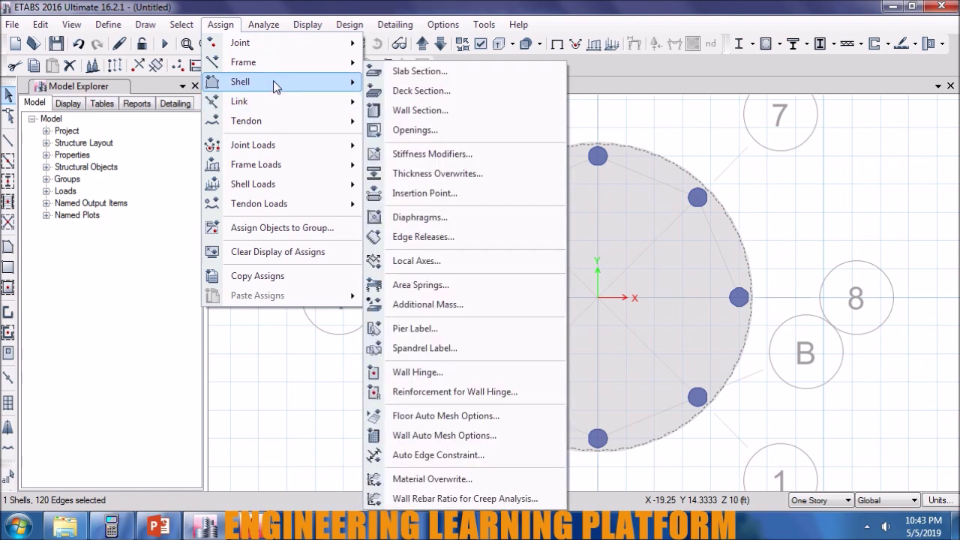
pyautogui.moveTo(253, 184)
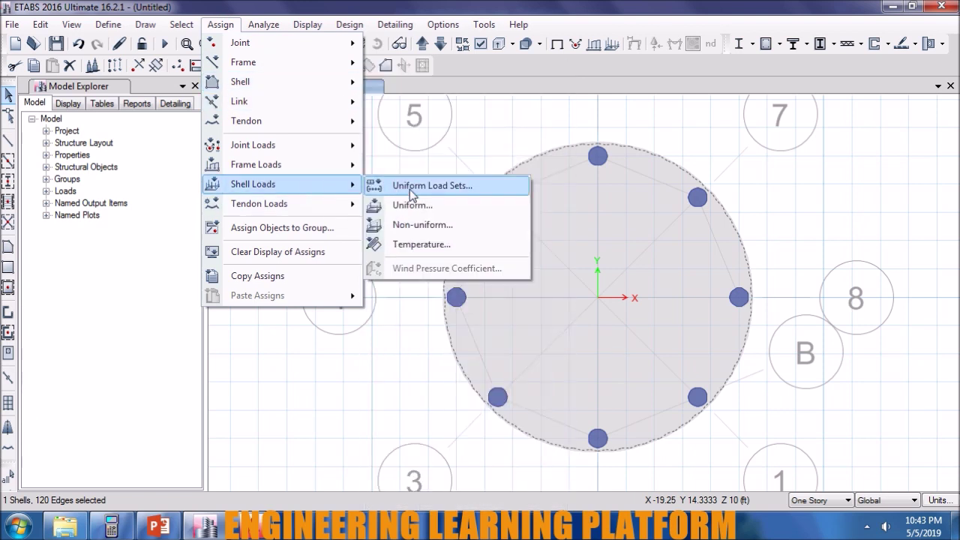
pyautogui.click(424, 207)
pyautogui.click(486, 221)
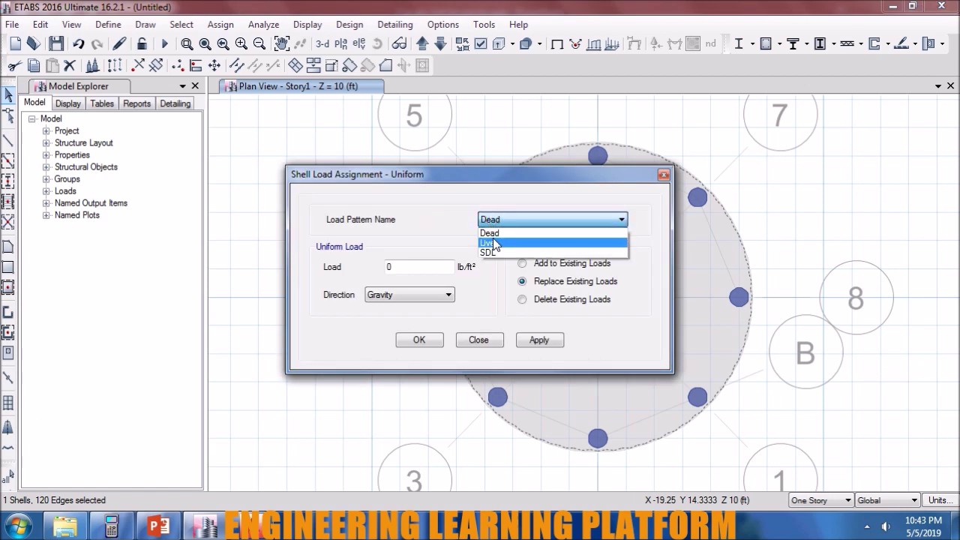
pyautogui.click(493, 238)
pyautogui.write('40')
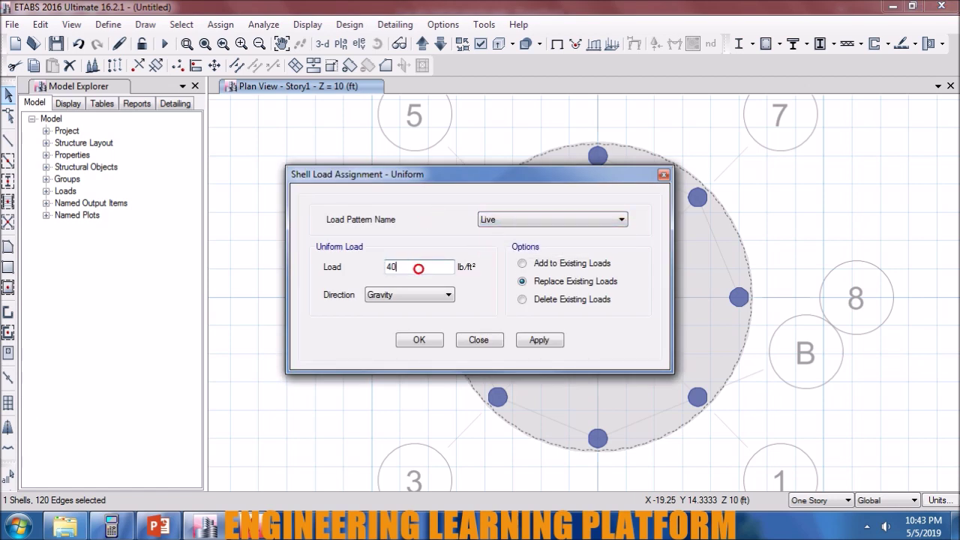
pyautogui.click(548, 341)
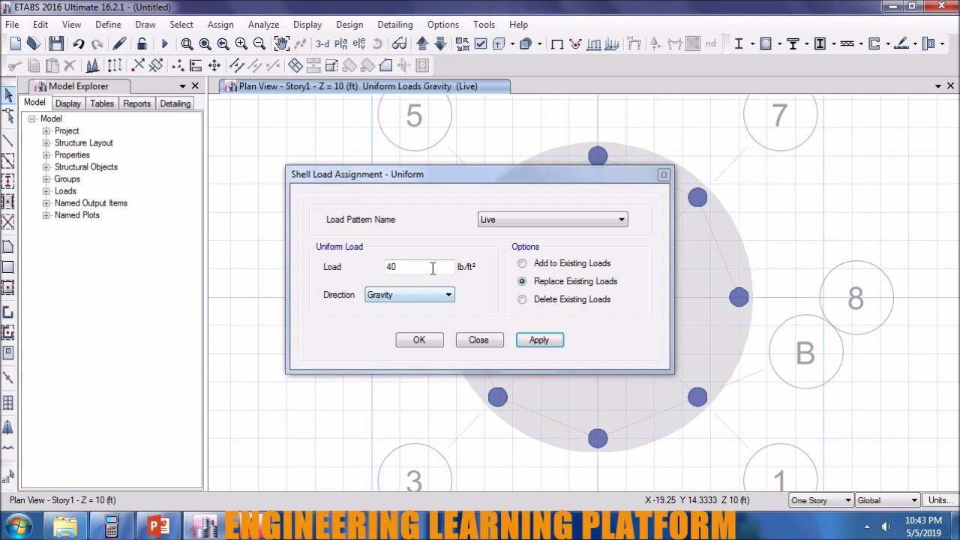
# - Assign a uniform 20 lb/ft² SDL load to the circular slab
pyautogui.click(523, 213)
pyautogui.click(517, 258)
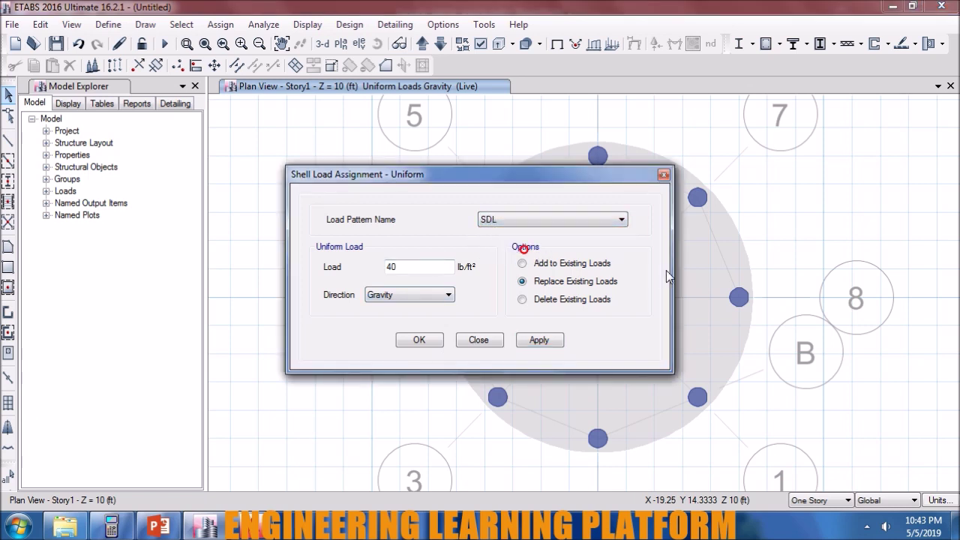
pyautogui.click(705, 270)
pyautogui.doubleClick(430, 267)
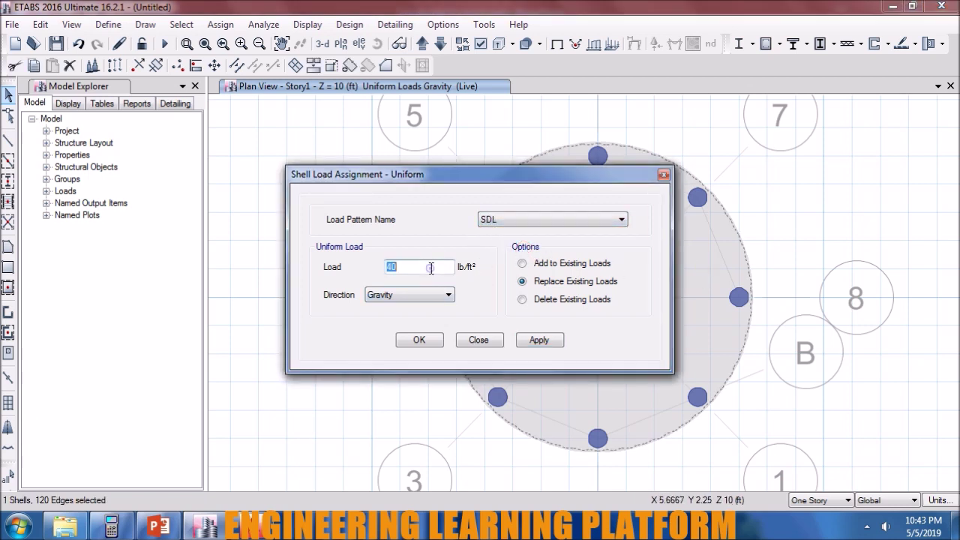
pyautogui.write('20')
pyautogui.click(539, 340)
pyautogui.click(425, 338)
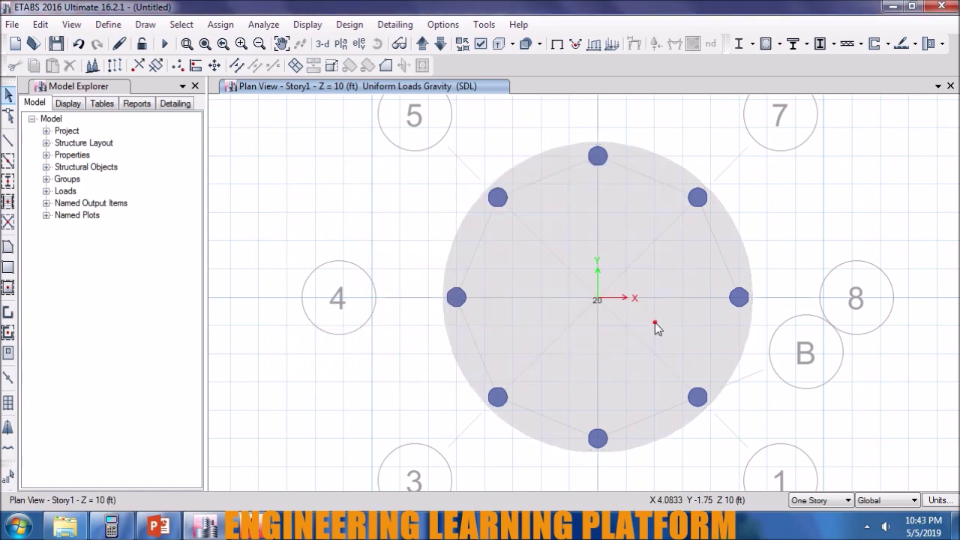
# - Check the slab's Loads tab to confirm the assigned Live and SDL loads
pyautogui.rightClick(655, 320)
pyautogui.click(492, 131)
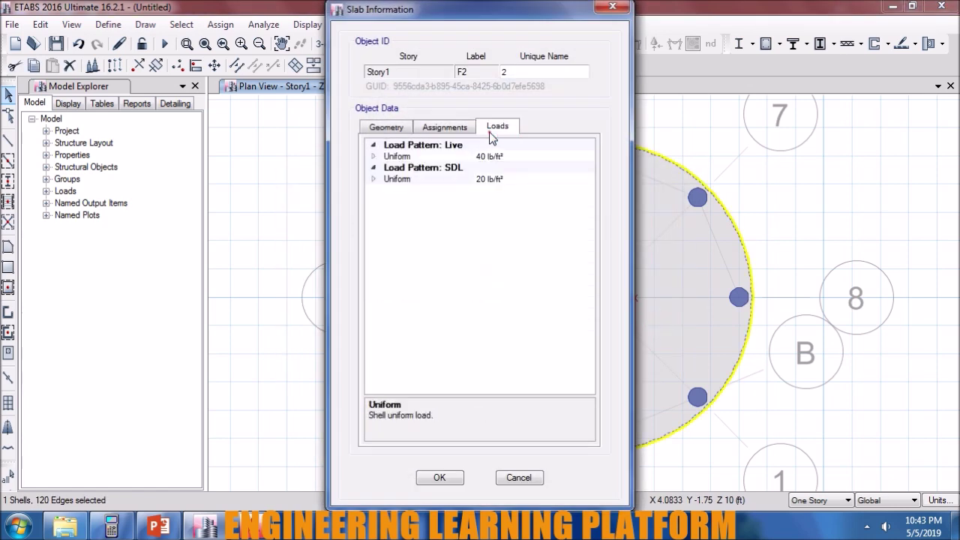
pyautogui.click(439, 477)
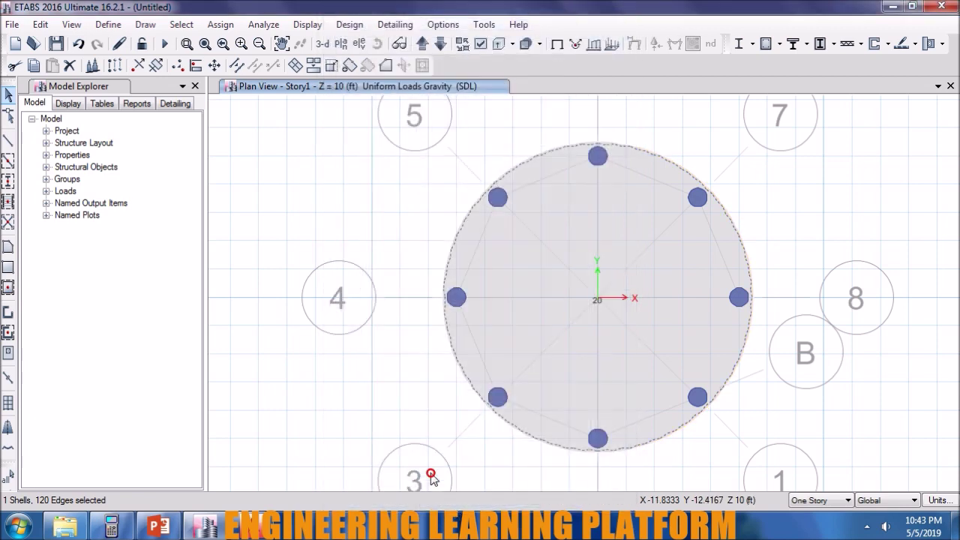
# - Assign fully fixed restraints to all eight joints at the Base level
pyautogui.click(440, 44)
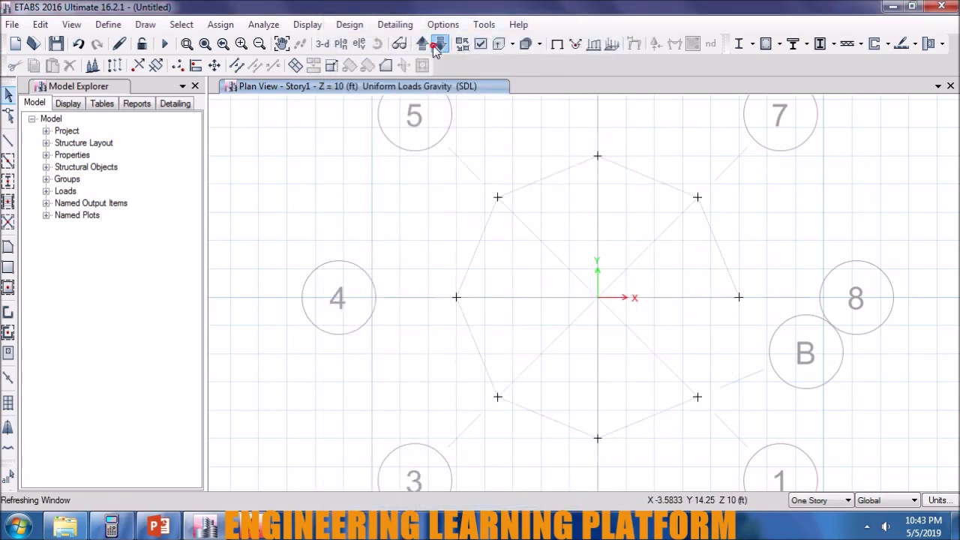
pyautogui.moveTo(799, 462); pyautogui.dragTo(385, 126)
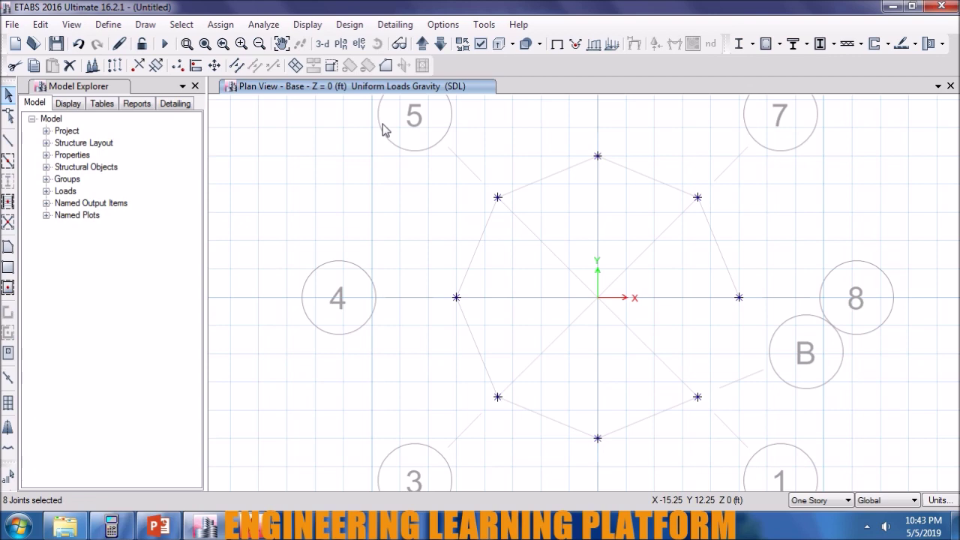
pyautogui.click(263, 24)
pyautogui.click(264, 24)
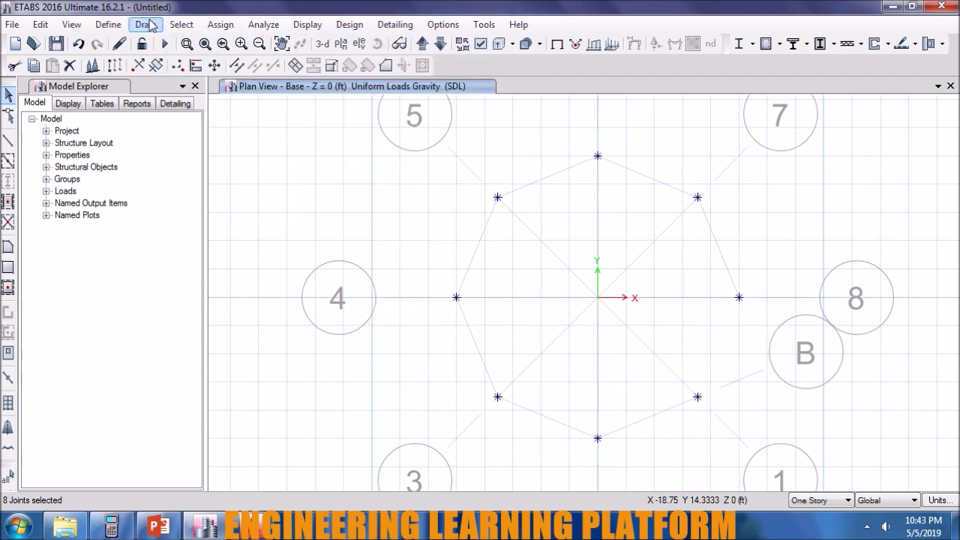
pyautogui.click(145, 24)
pyautogui.click(220, 24)
pyautogui.moveTo(240, 43)
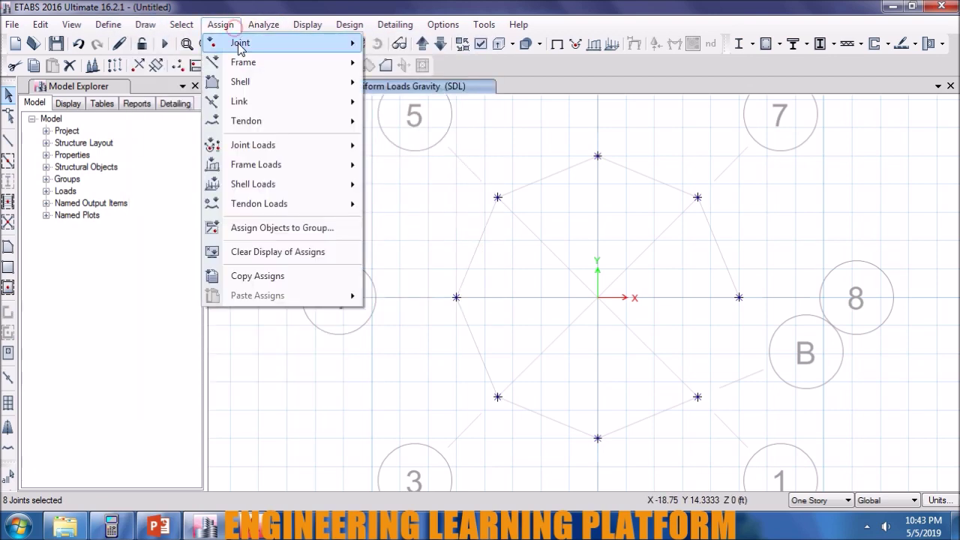
pyautogui.click(413, 45)
pyautogui.click(430, 307)
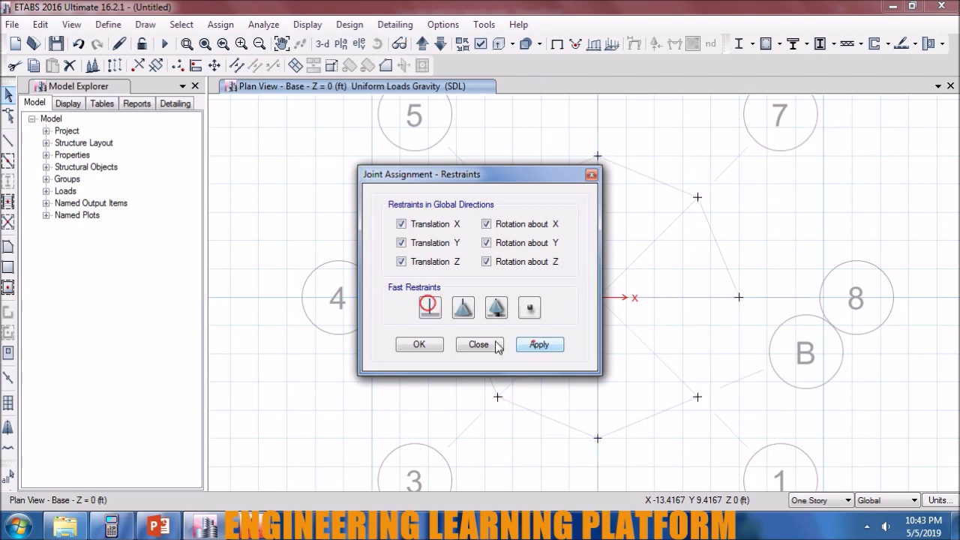
pyautogui.click(537, 344)
pyautogui.click(435, 344)
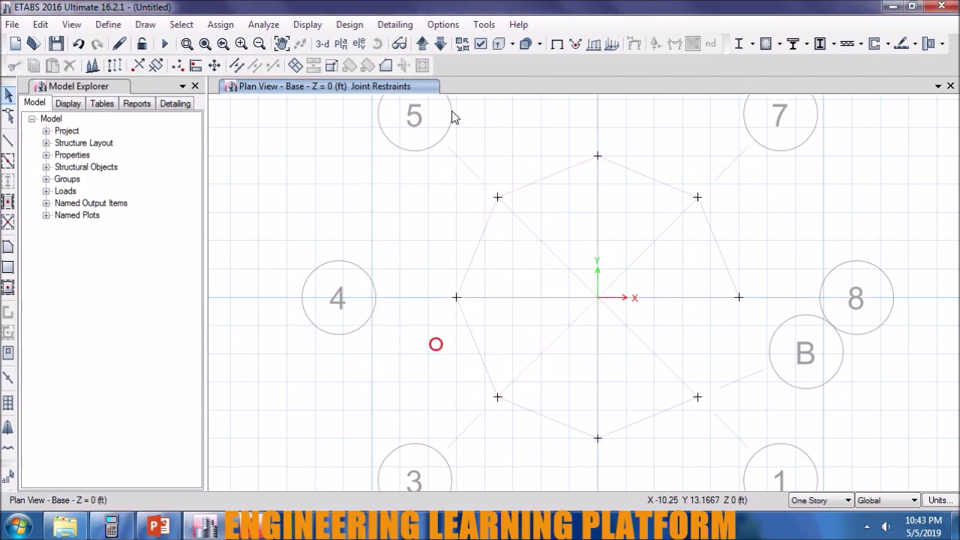
# - Switch to a 3-D view and orbit around the slab-and-column model
pyautogui.click(322, 43)
pyautogui.keyDown('shift'); pyautogui.moveTo(797, 422); pyautogui.dragTo(778, 388, button='middle'); pyautogui.keyUp('shift')
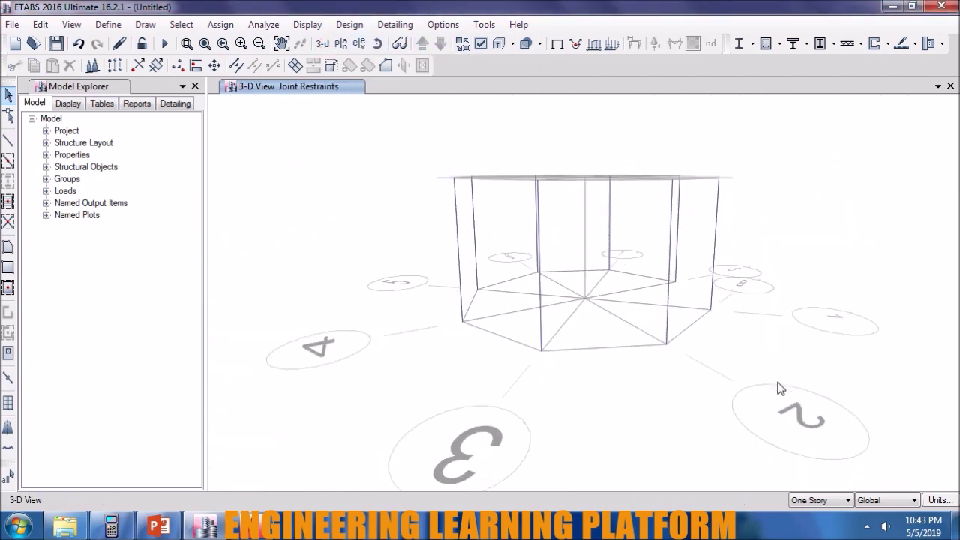
pyautogui.keyDown('shift'); pyautogui.moveTo(795, 328); pyautogui.dragTo(828, 404, button='middle'); pyautogui.keyUp('shift')
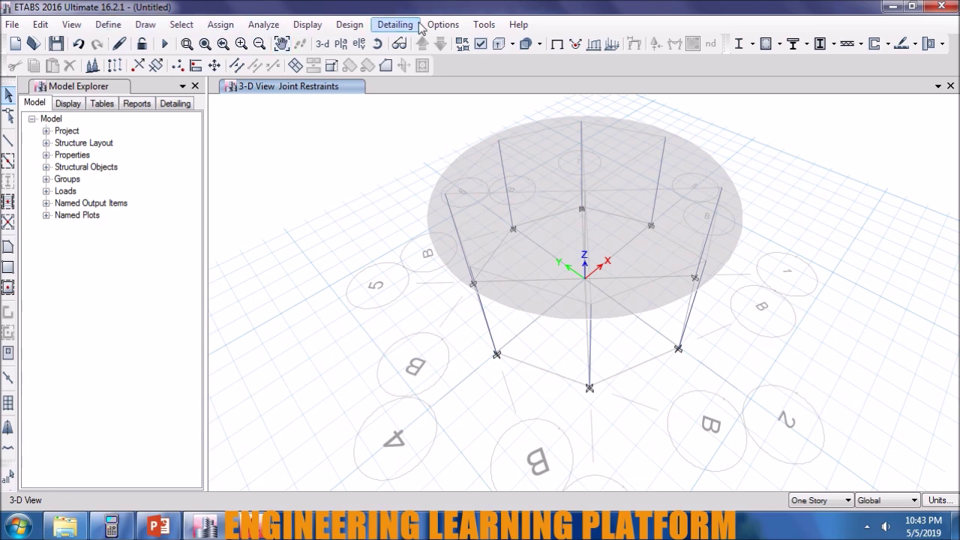
pyautogui.click(358, 25)
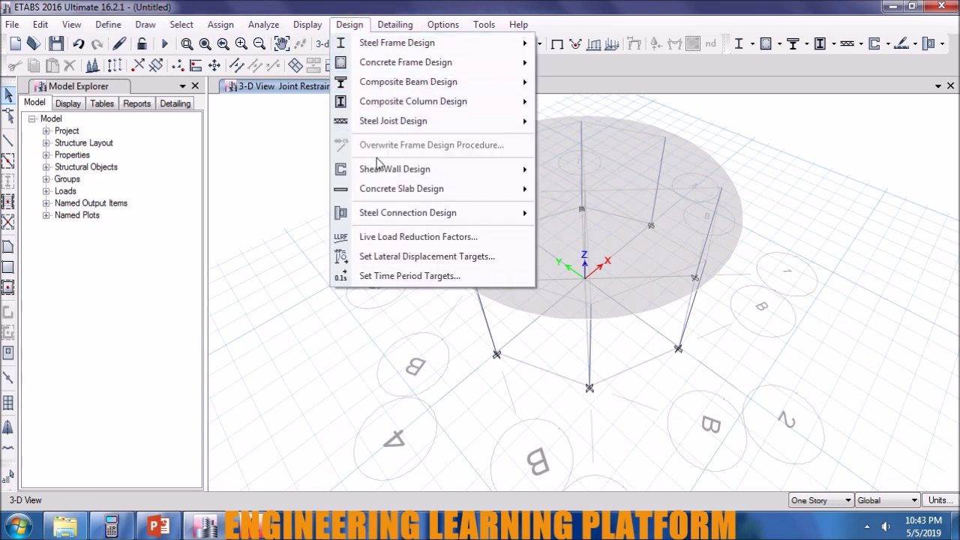
pyautogui.moveTo(402, 189)
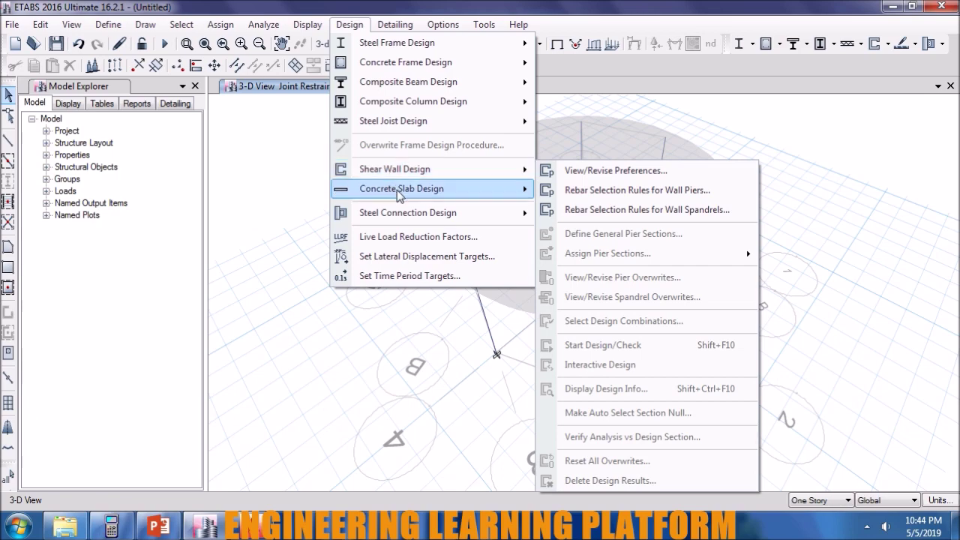
pyautogui.click(614, 194)
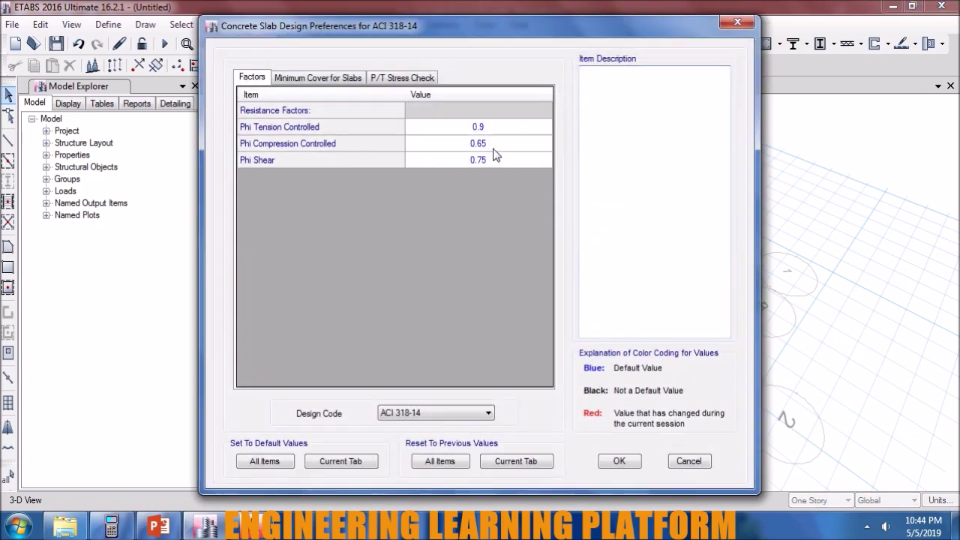
pyautogui.click(337, 83)
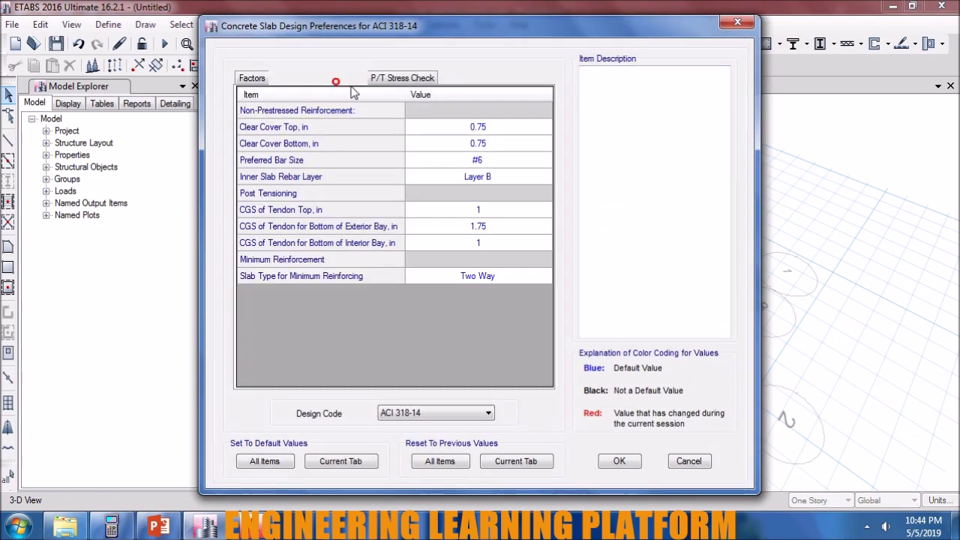
pyautogui.click(417, 78)
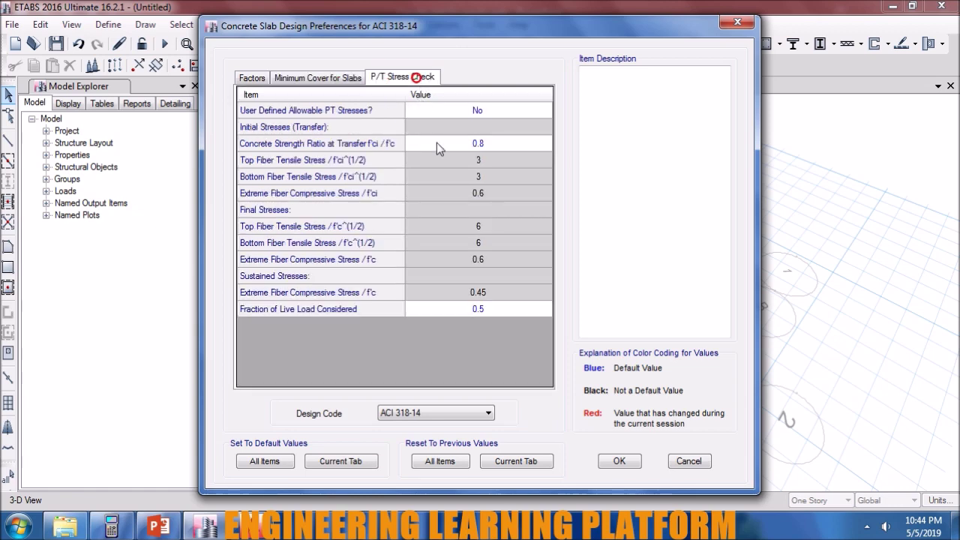
pyautogui.click(619, 461)
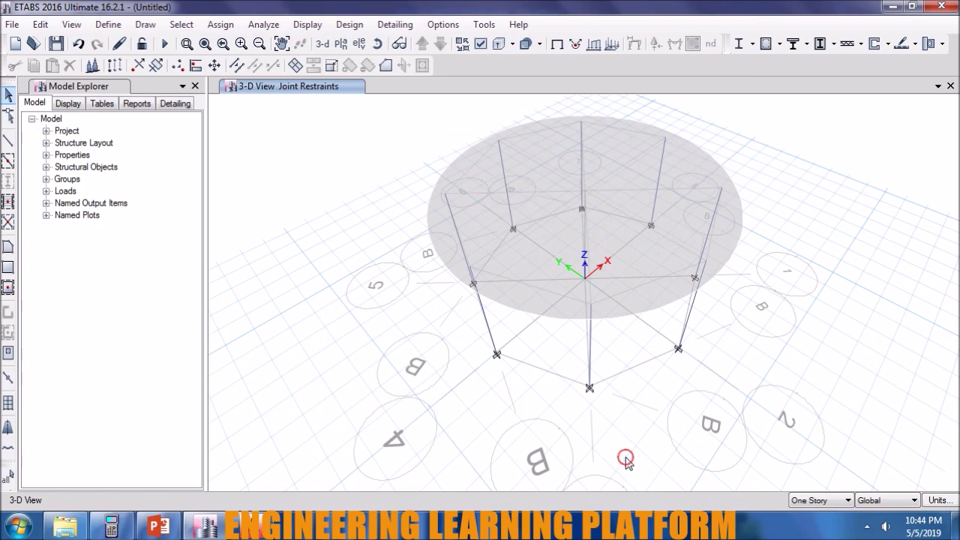
# - Generate default concrete slab design combos DSlbU1 and DSlbU2, then start a new combination
pyautogui.click(108, 24)
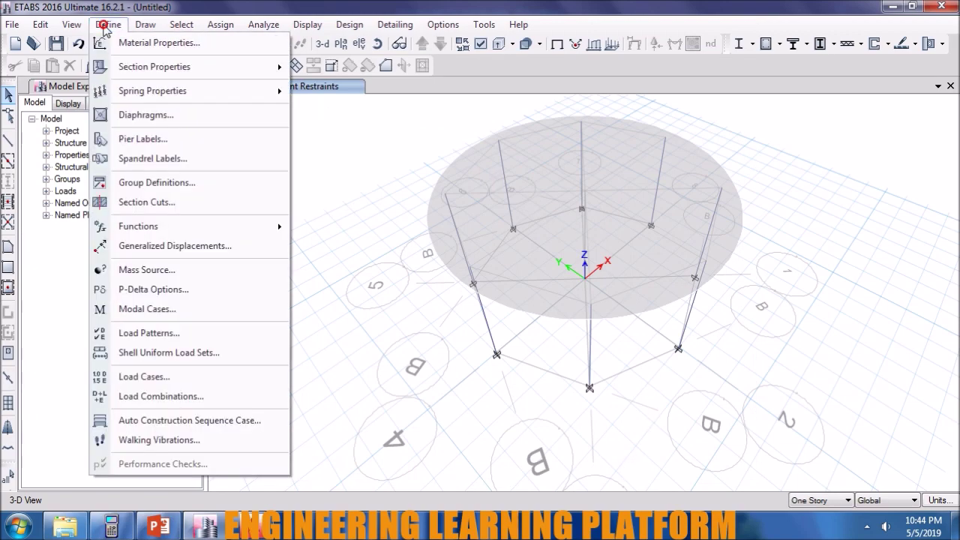
pyautogui.click(173, 397)
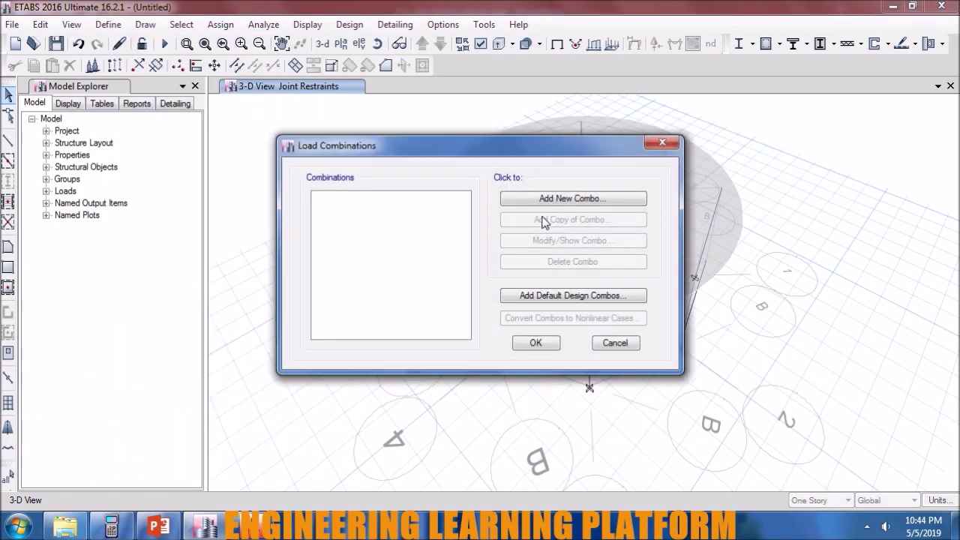
pyautogui.click(583, 300)
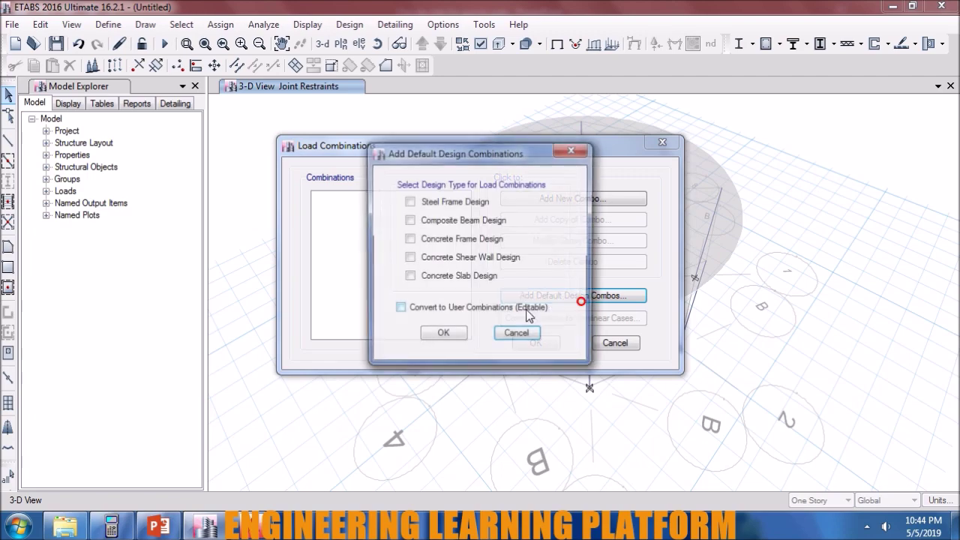
pyautogui.click(409, 276)
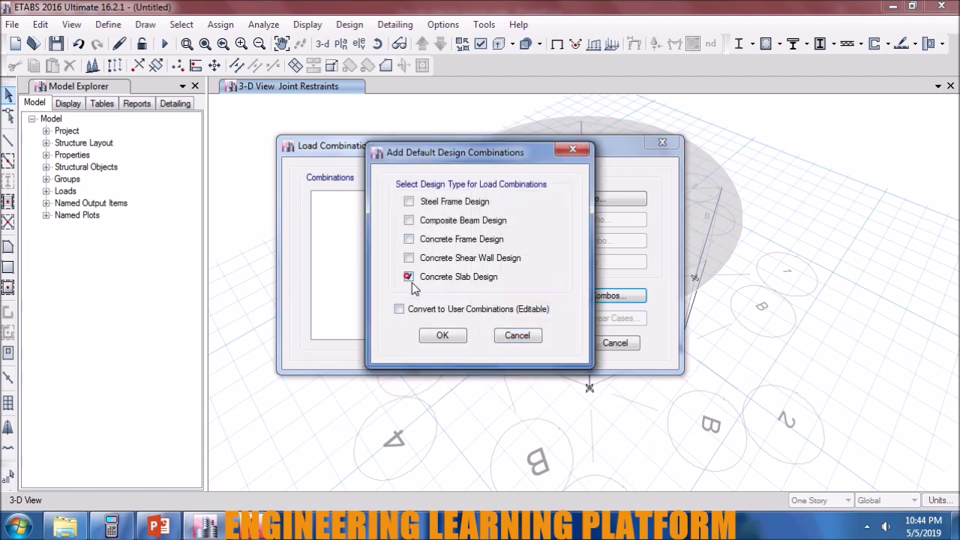
pyautogui.click(444, 335)
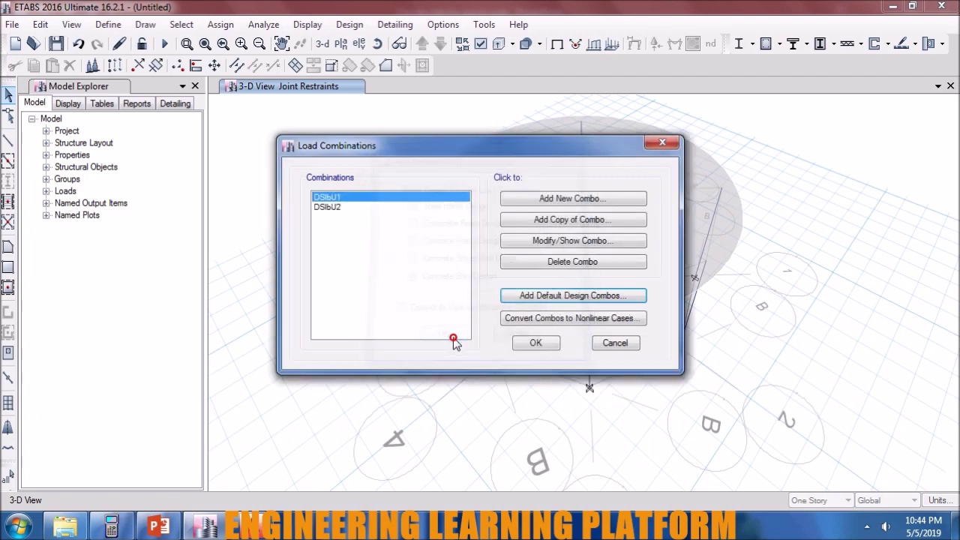
pyautogui.click(529, 200)
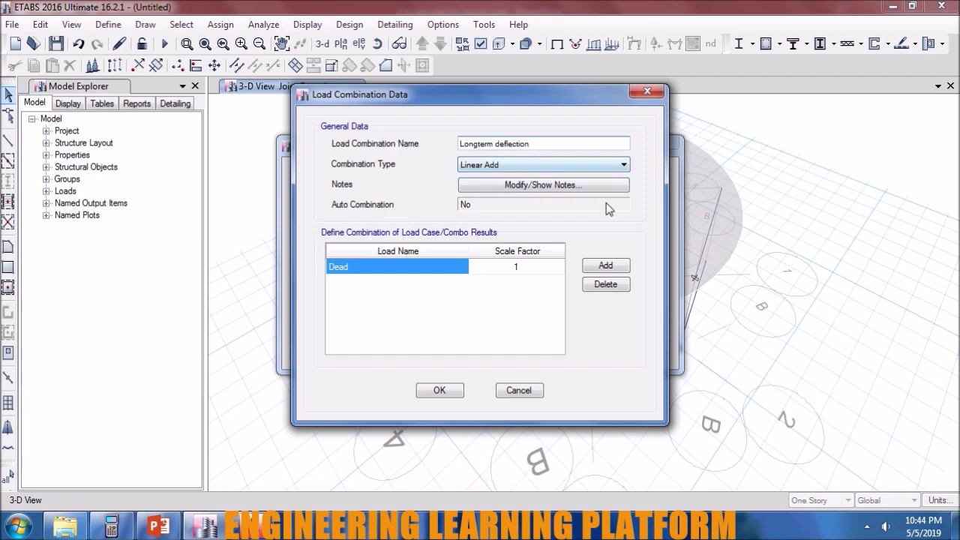
# - Add SDL and Live rows below Dead in the Longterm deflection combination
pyautogui.click(442, 270)
pyautogui.click(605, 265)
pyautogui.click(606, 265)
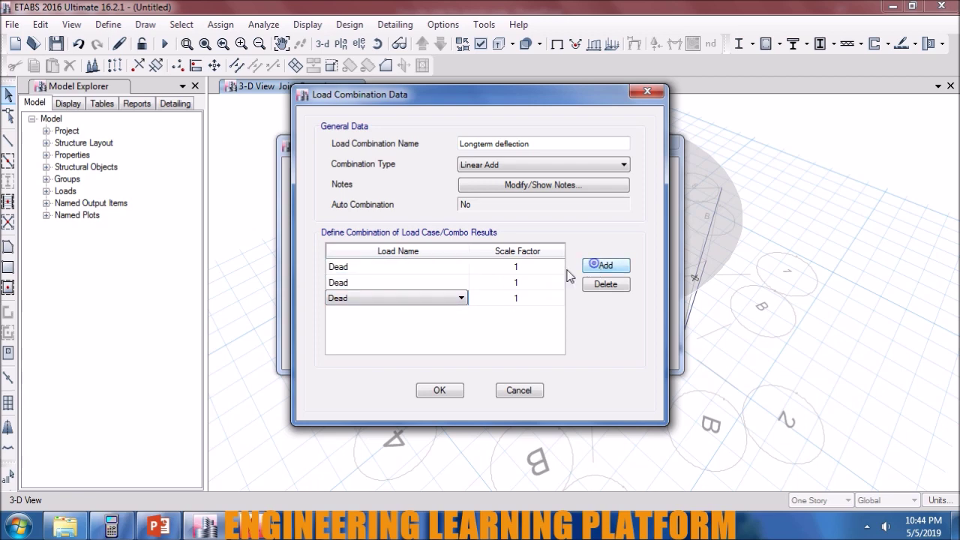
pyautogui.click(422, 276)
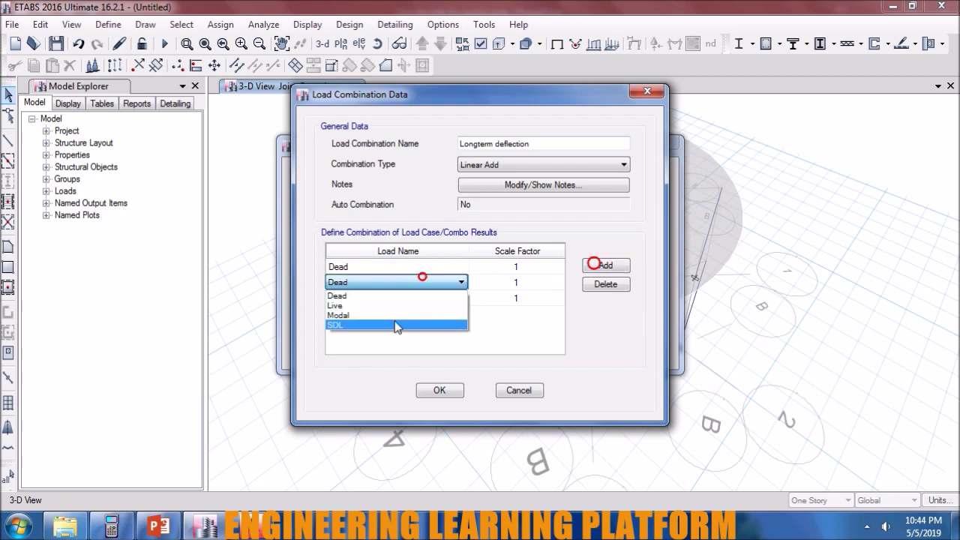
pyautogui.click(396, 325)
pyautogui.click(396, 298)
pyautogui.click(396, 321)
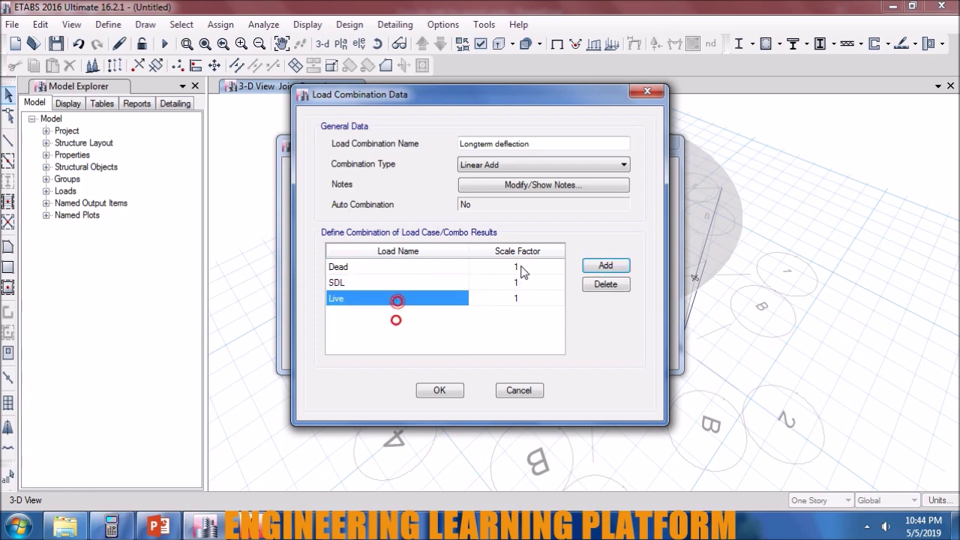
# - Set scale factors Dead 3, SDL 3 and Live 1.52, and save the combination
pyautogui.click(521, 267)
pyautogui.write('3')
pyautogui.click(528, 282)
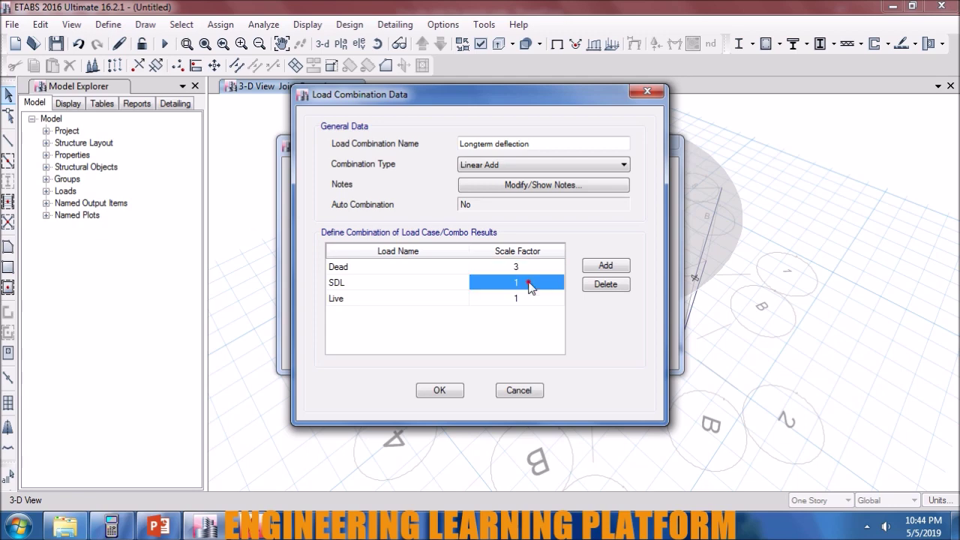
pyautogui.write('3')
pyautogui.click(522, 300)
pyautogui.write('.5')
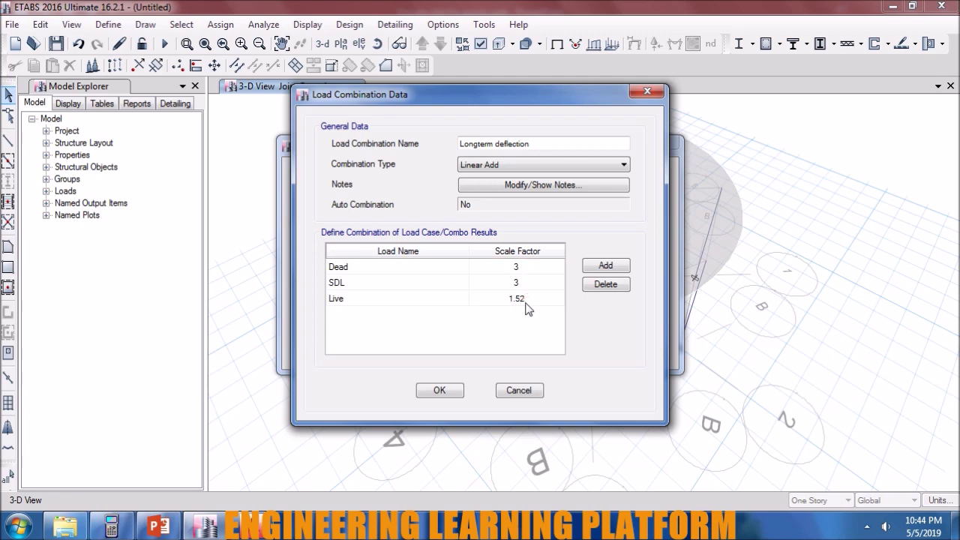
pyautogui.click(439, 391)
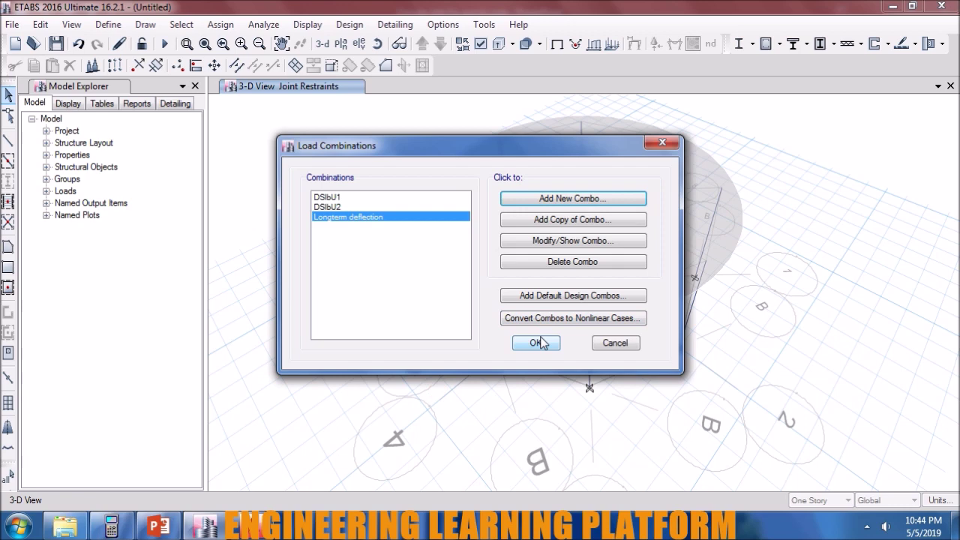
pyautogui.click(539, 342)
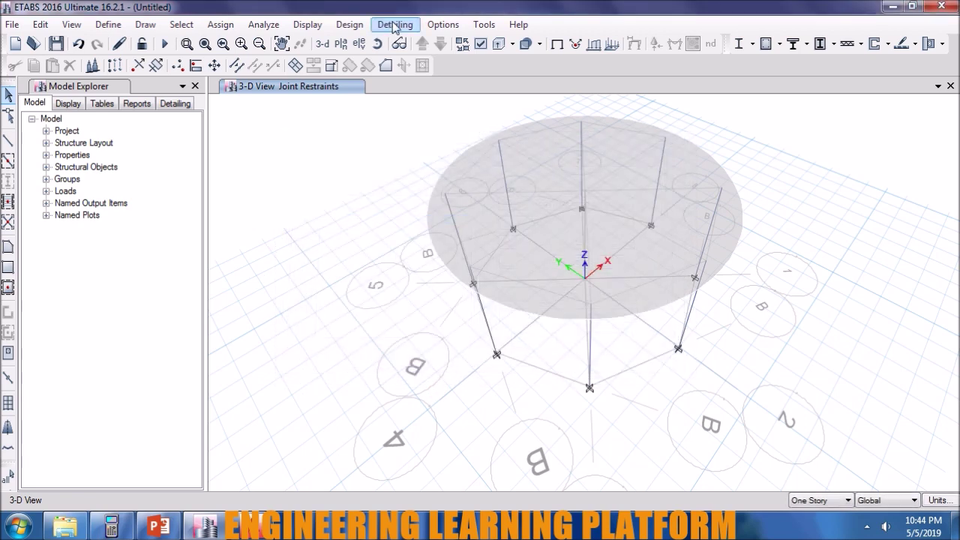
pyautogui.click(350, 25)
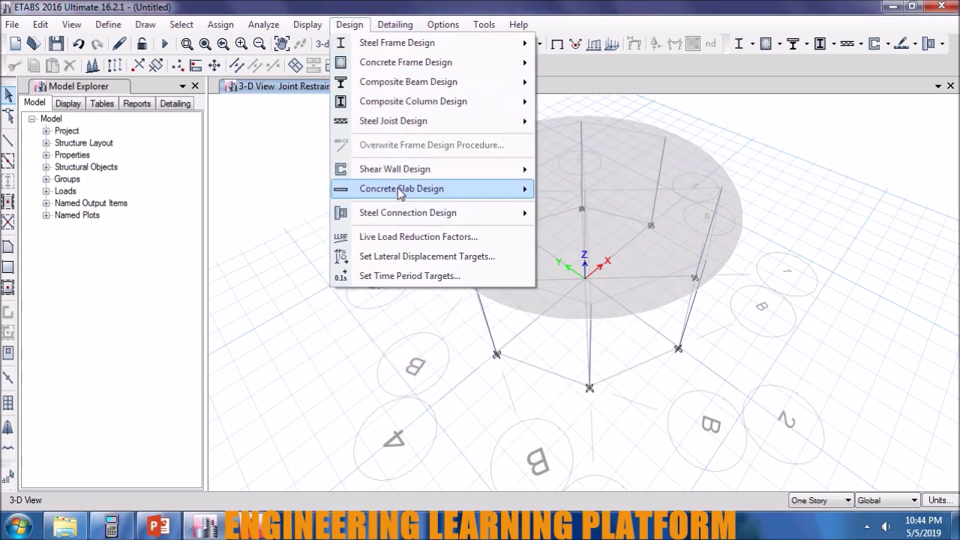
pyautogui.moveTo(401, 189)
pyautogui.click(628, 276)
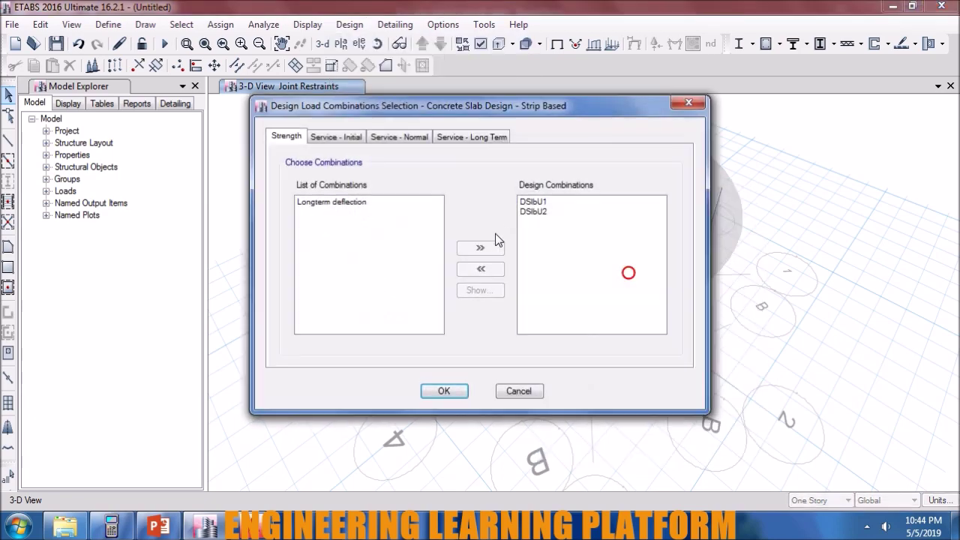
pyautogui.click(444, 390)
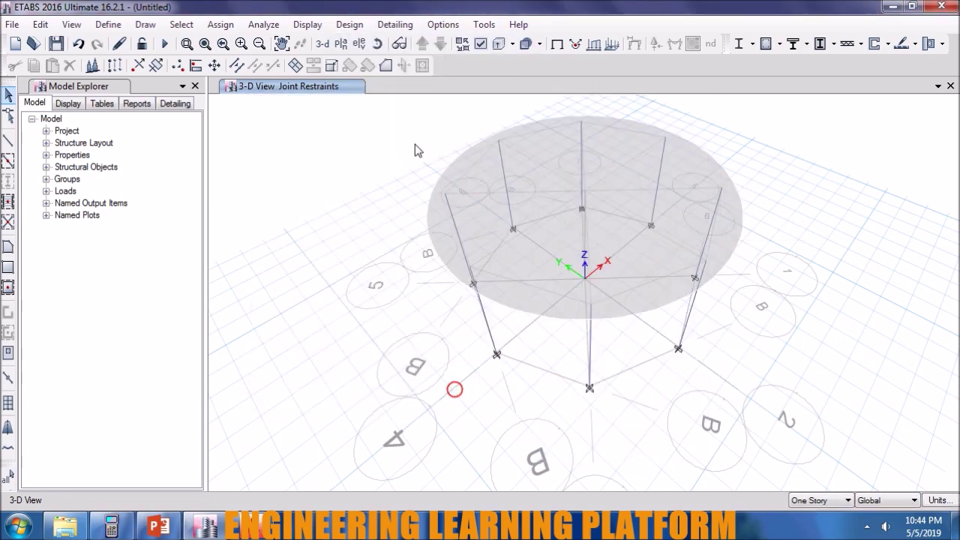
# - Run the analysis, saving the model as 'circular slab'
pyautogui.click(165, 44)
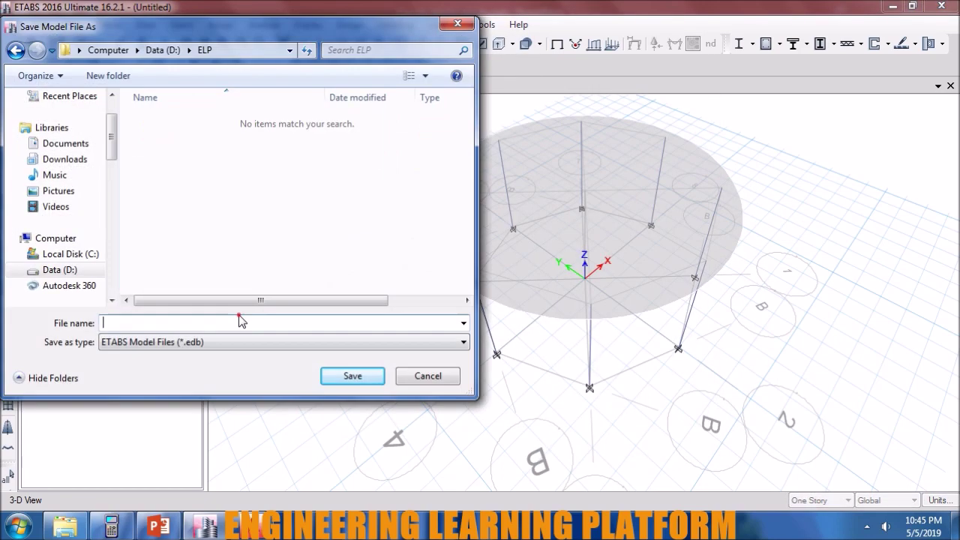
pyautogui.write('circular slab')
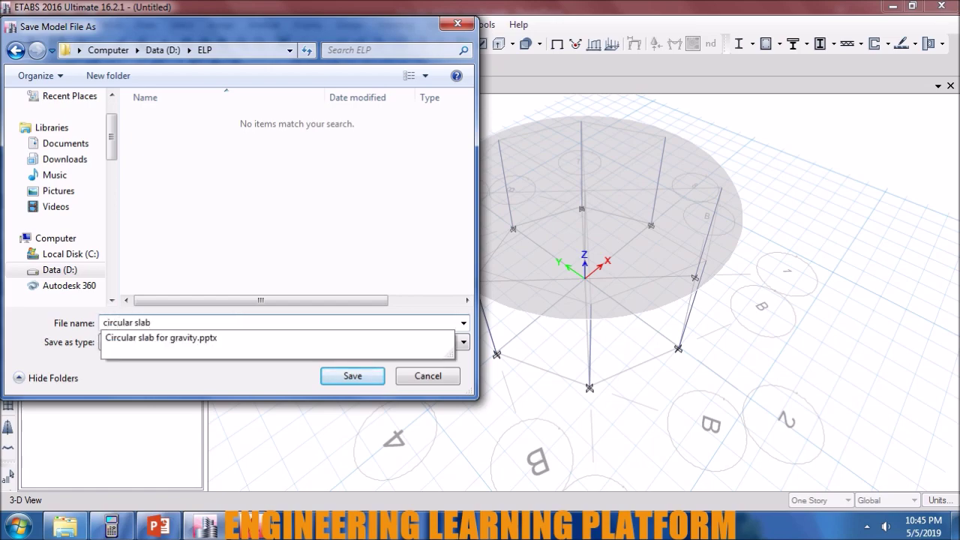
pyautogui.press('Return')
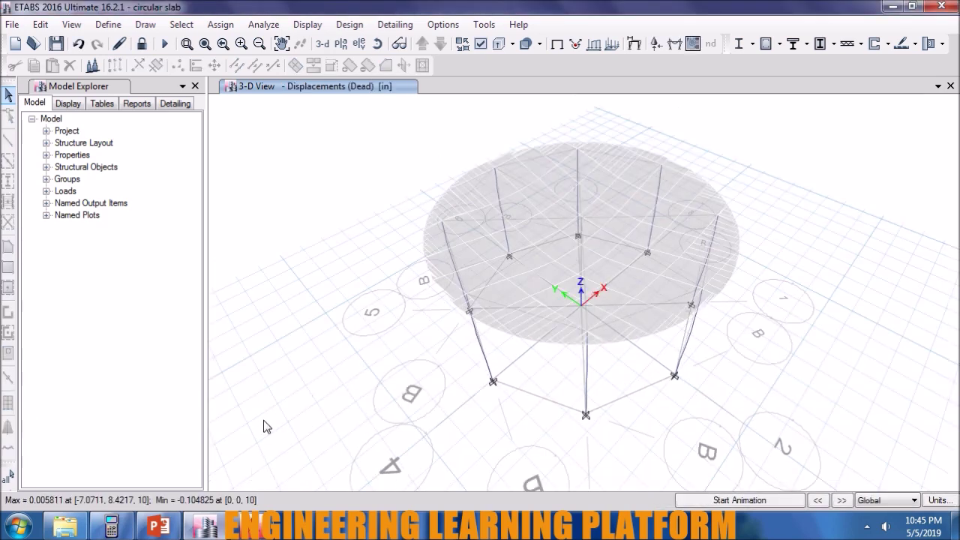
# - Display the Longterm deflection combo as UZ displacement contours on the slab
pyautogui.click(707, 44)
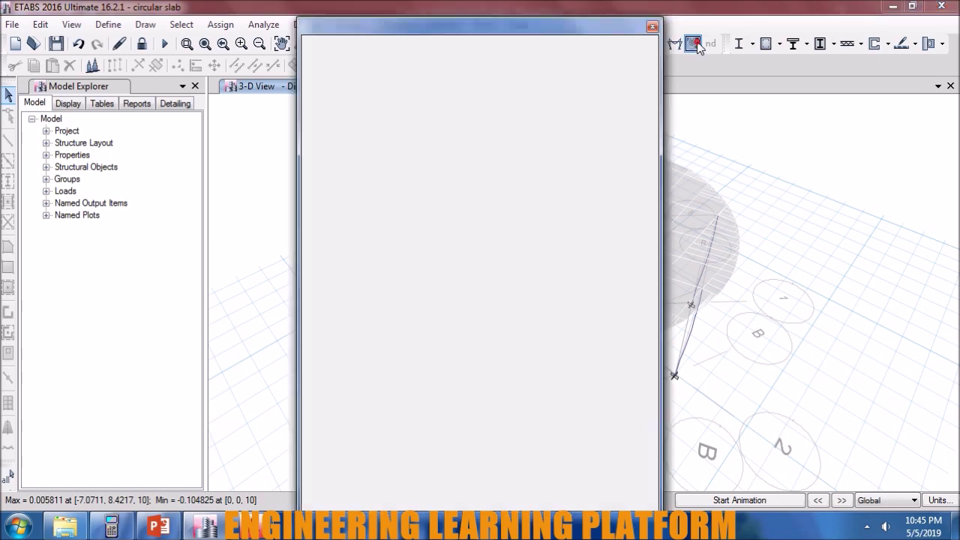
pyautogui.click(475, 491)
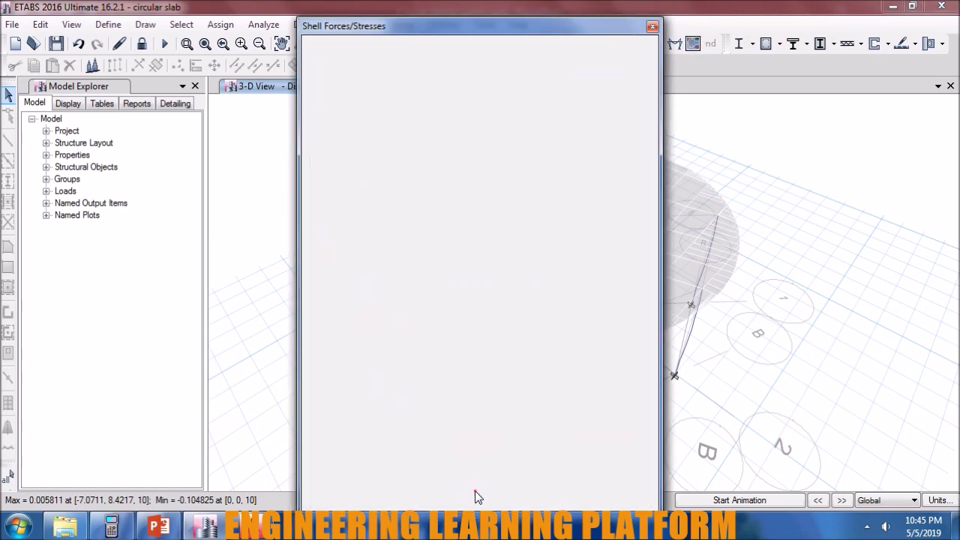
pyautogui.click(635, 44)
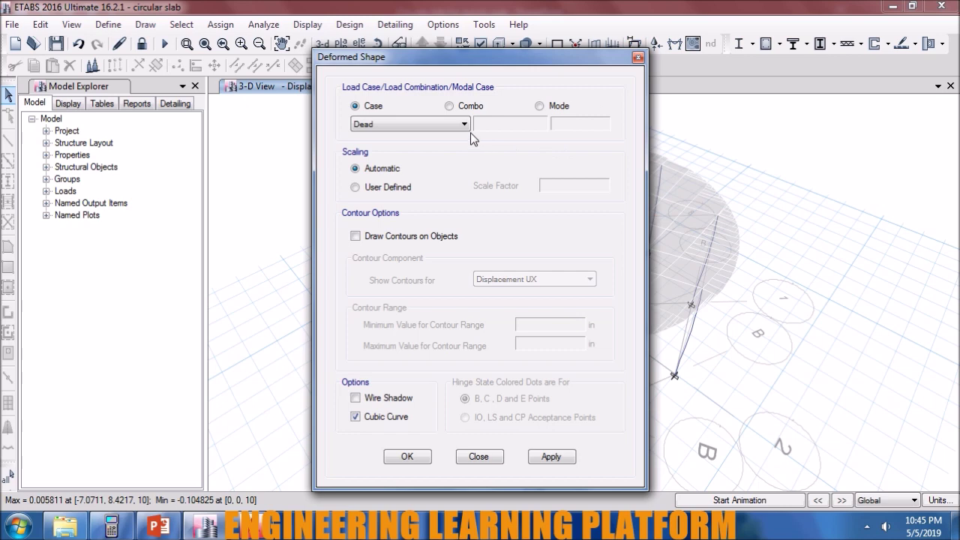
pyautogui.click(470, 107)
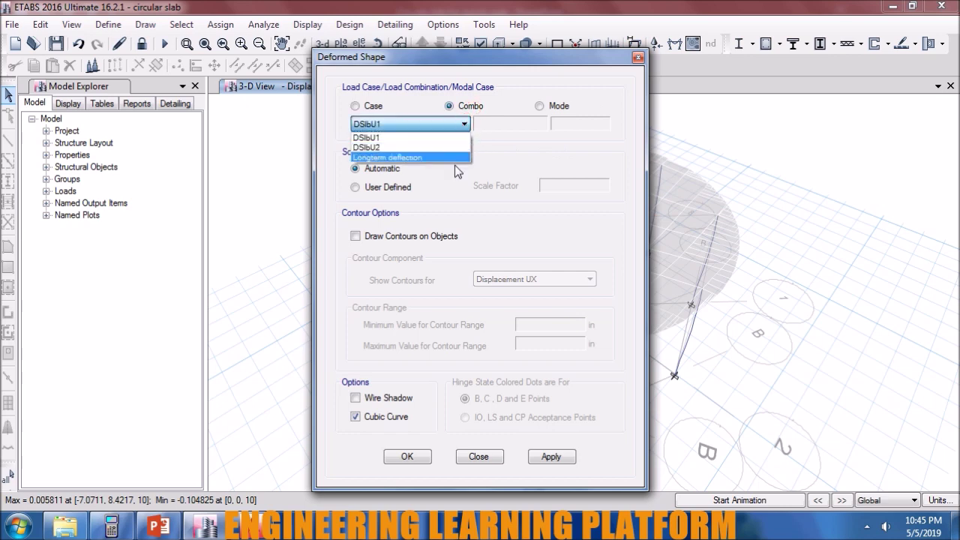
pyautogui.click(454, 165)
pyautogui.click(454, 122)
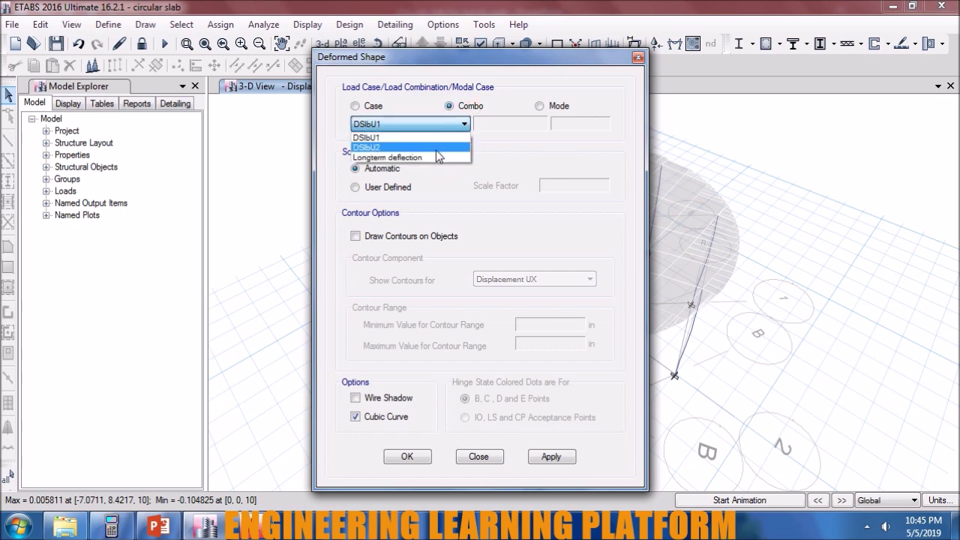
pyautogui.click(426, 157)
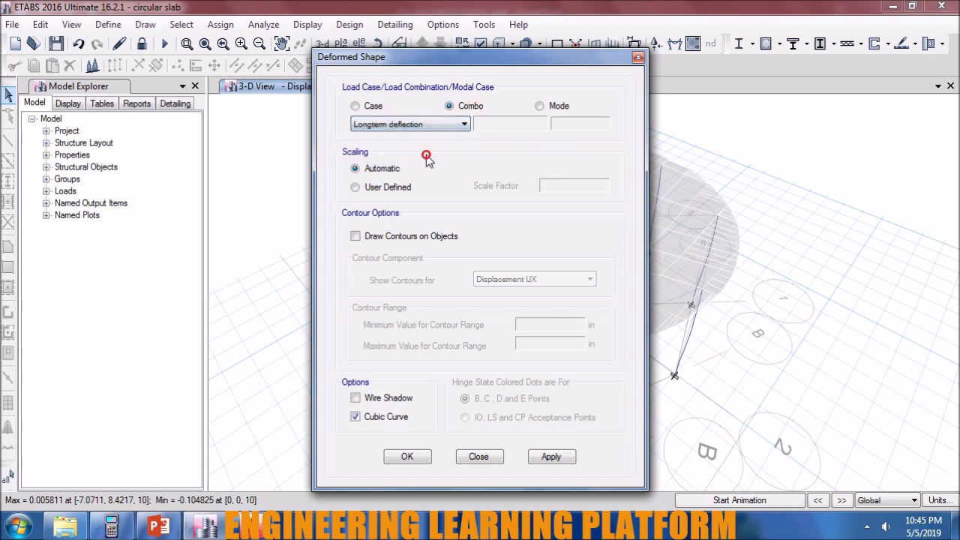
pyautogui.click(355, 236)
pyautogui.click(536, 282)
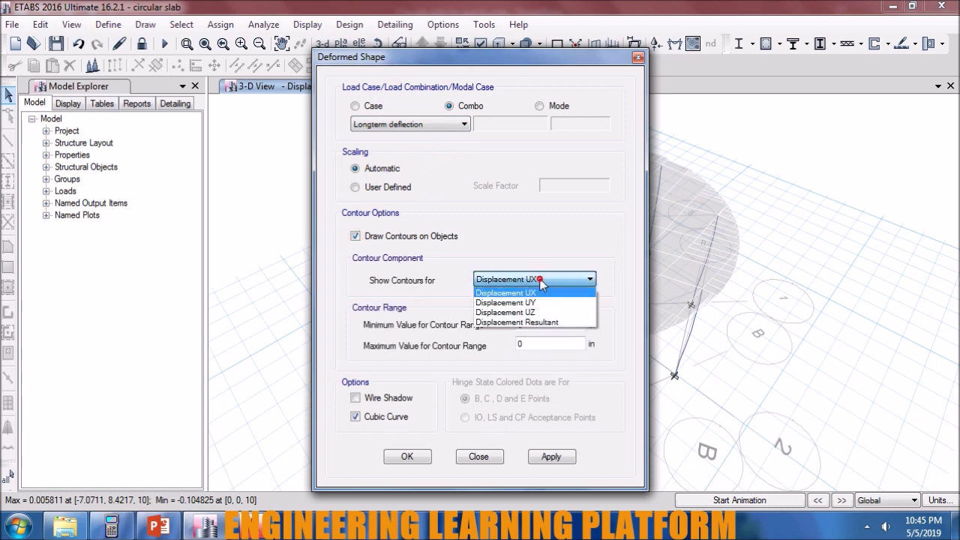
pyautogui.click(537, 307)
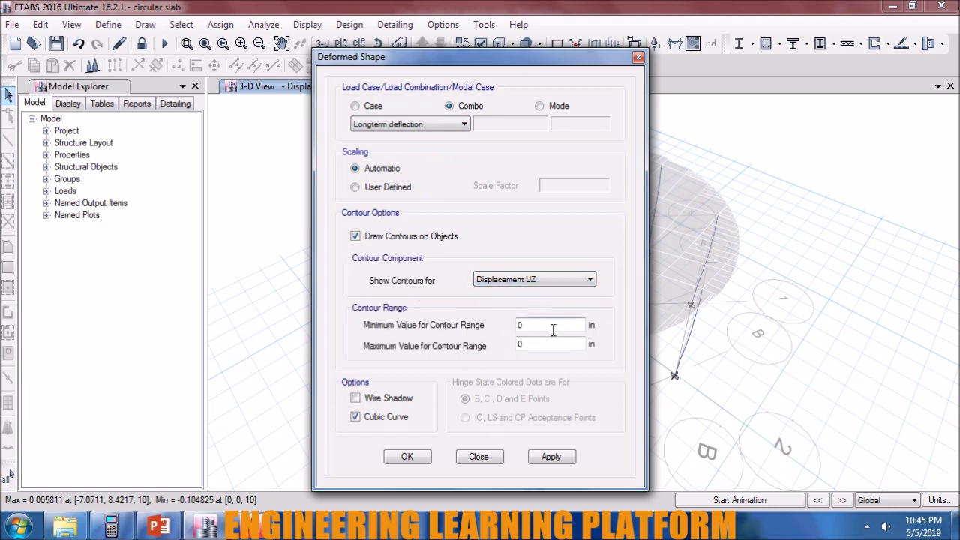
pyautogui.click(552, 456)
pyautogui.click(407, 456)
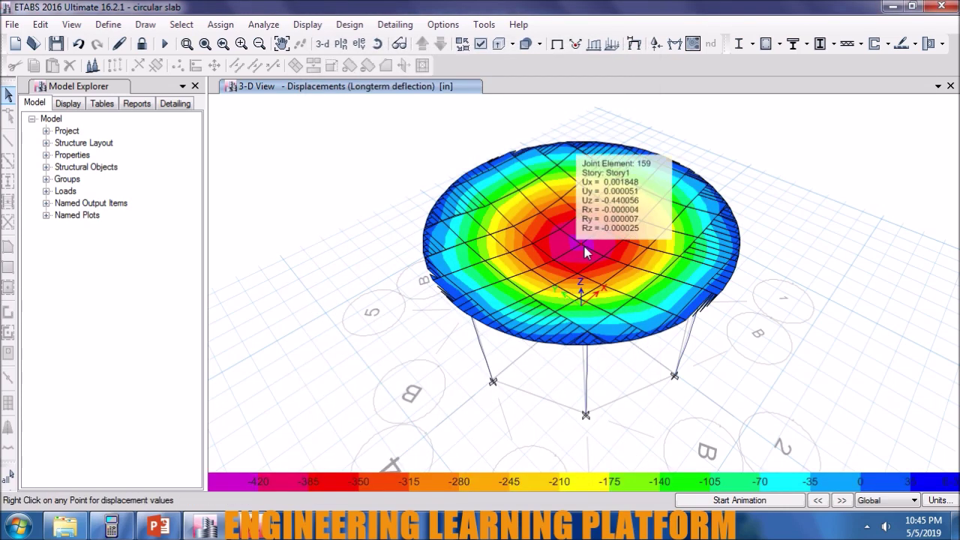
# - Keep the consistent units as inches and pounds
pyautogui.click(941, 500)
pyautogui.click(915, 483)
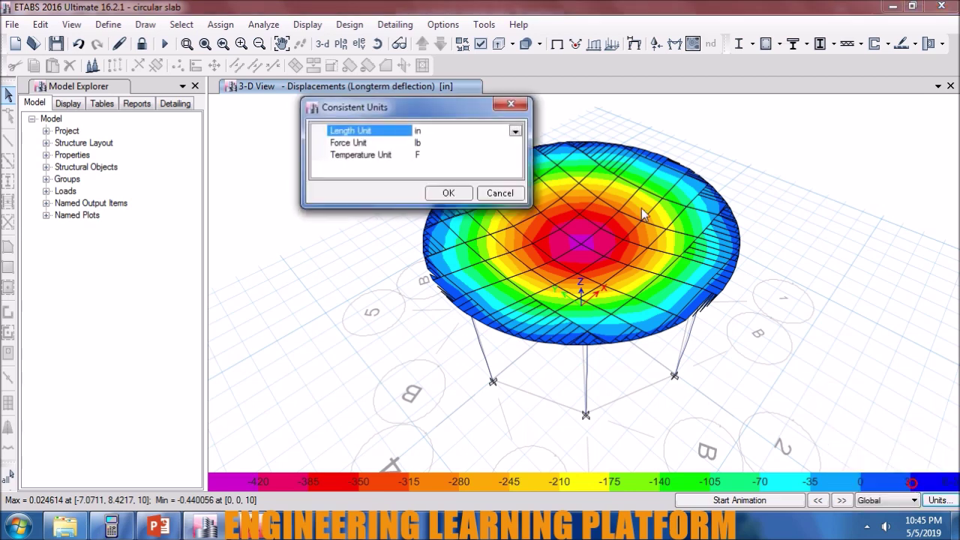
pyautogui.click(447, 192)
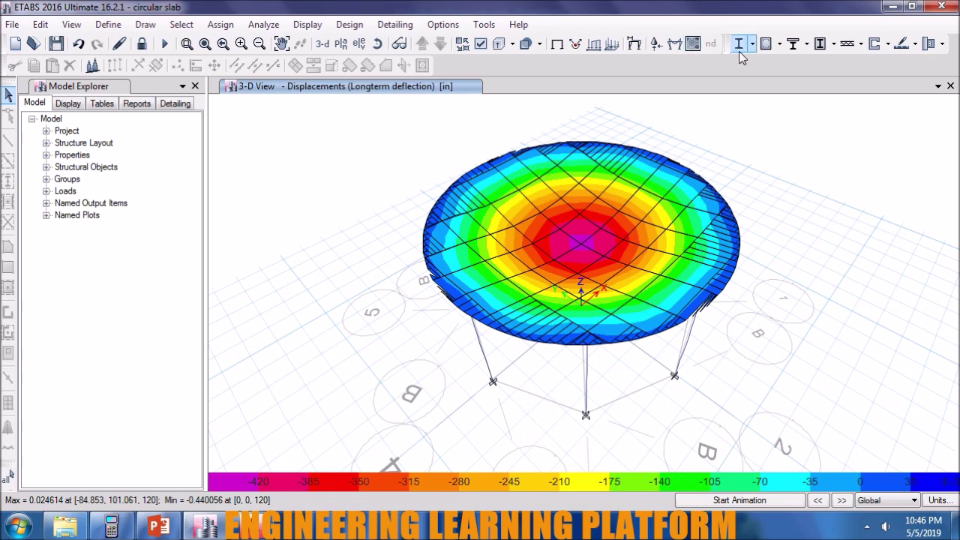
pyautogui.click(340, 44)
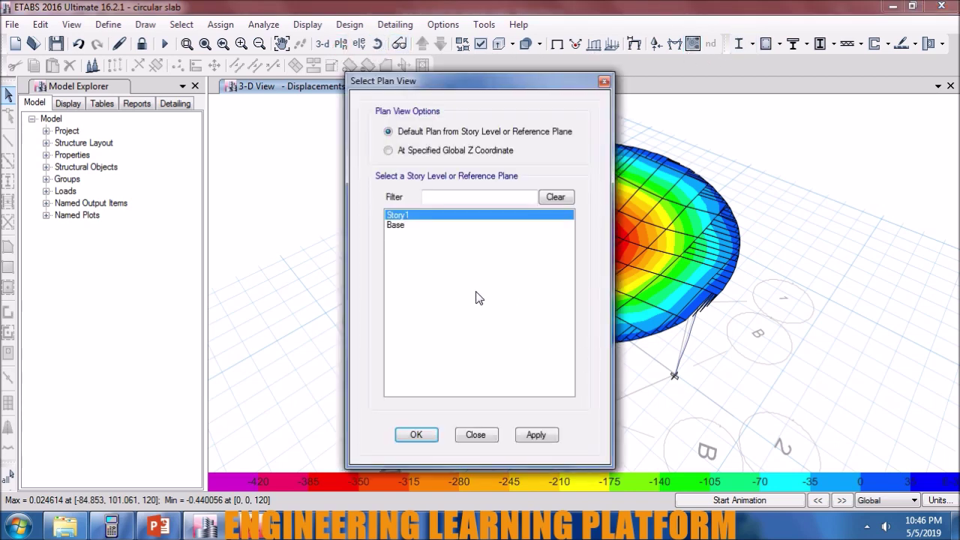
# - Show Story1 in plan and run the concrete slab design for Story1
pyautogui.click(537, 436)
pyautogui.click(416, 435)
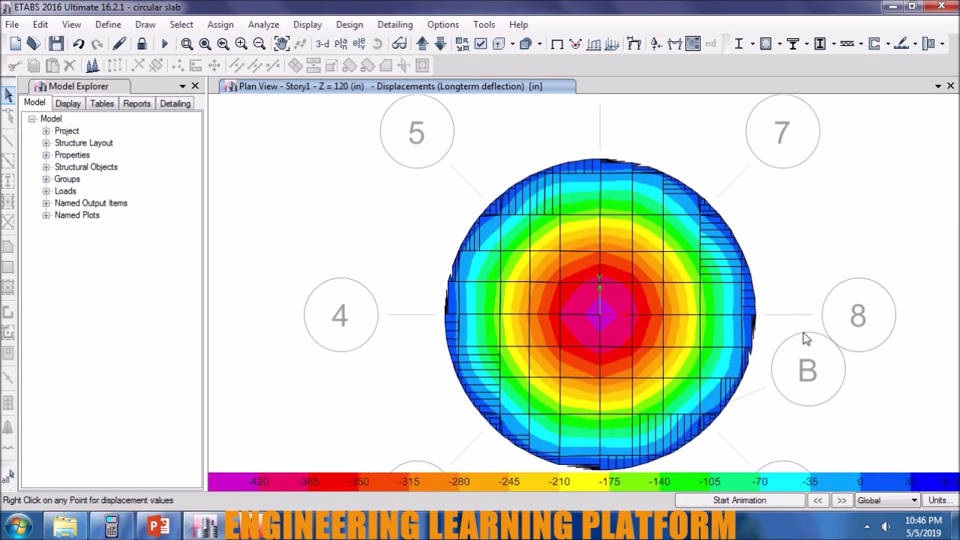
pyautogui.click(900, 45)
pyautogui.click(454, 120)
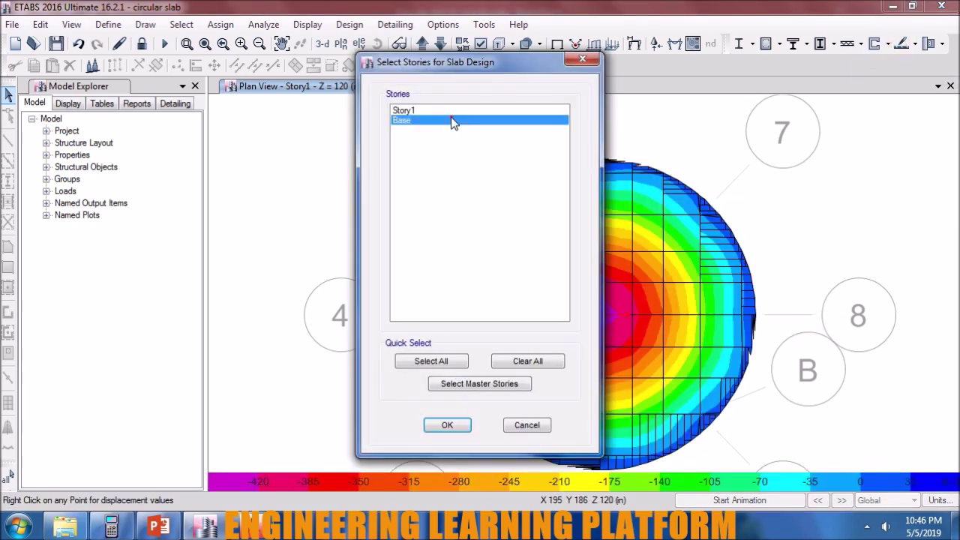
pyautogui.click(443, 422)
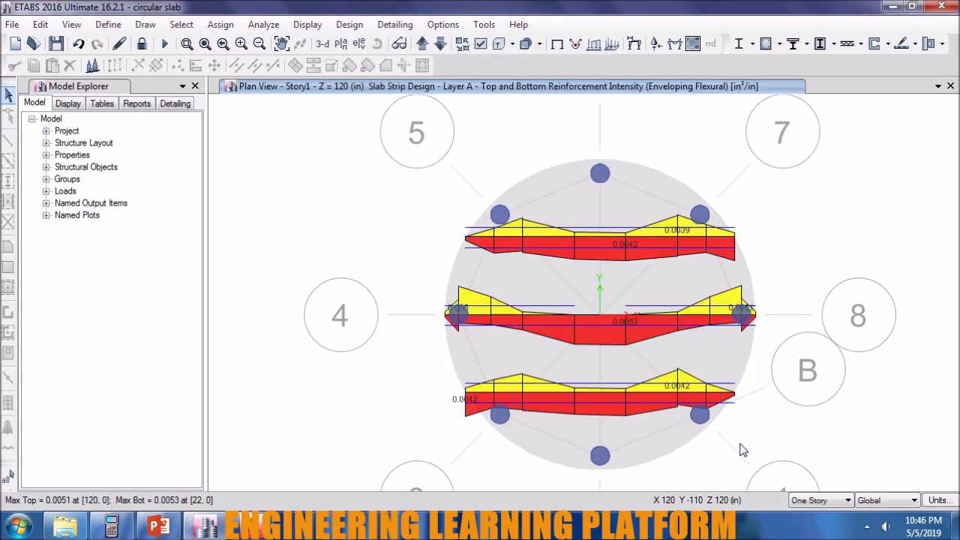
pyautogui.click(917, 44)
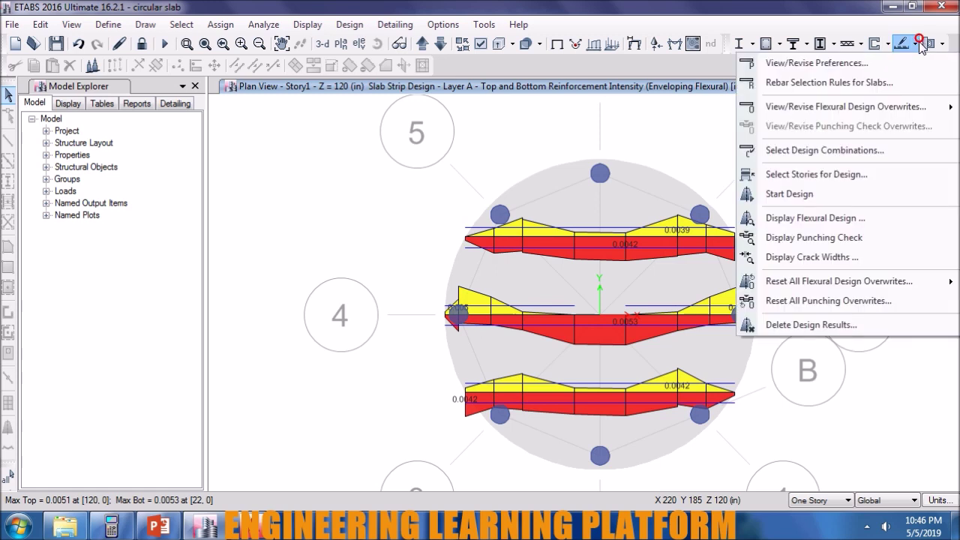
# - Display punching shear D/C ratios of about 0.266–0.282 at all eight columns
pyautogui.click(846, 240)
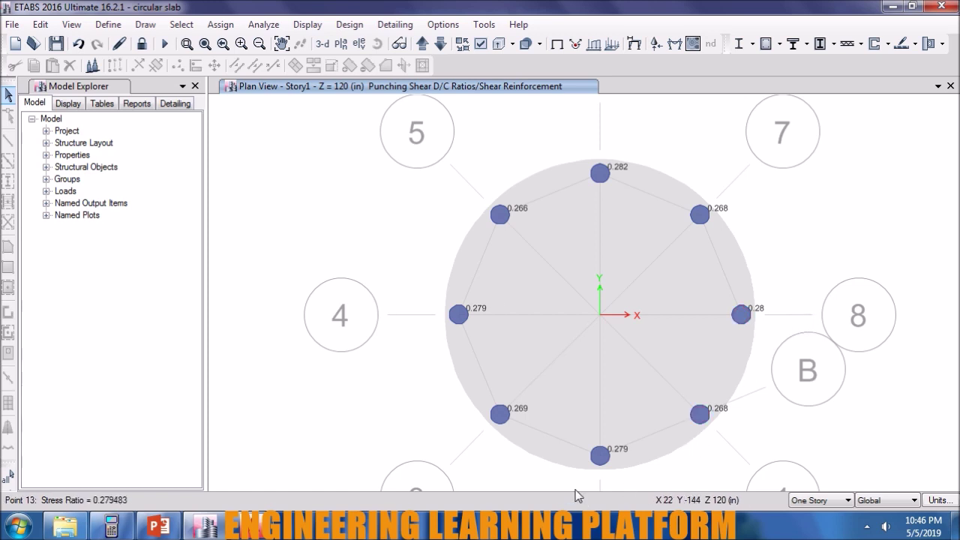
pyautogui.click(915, 45)
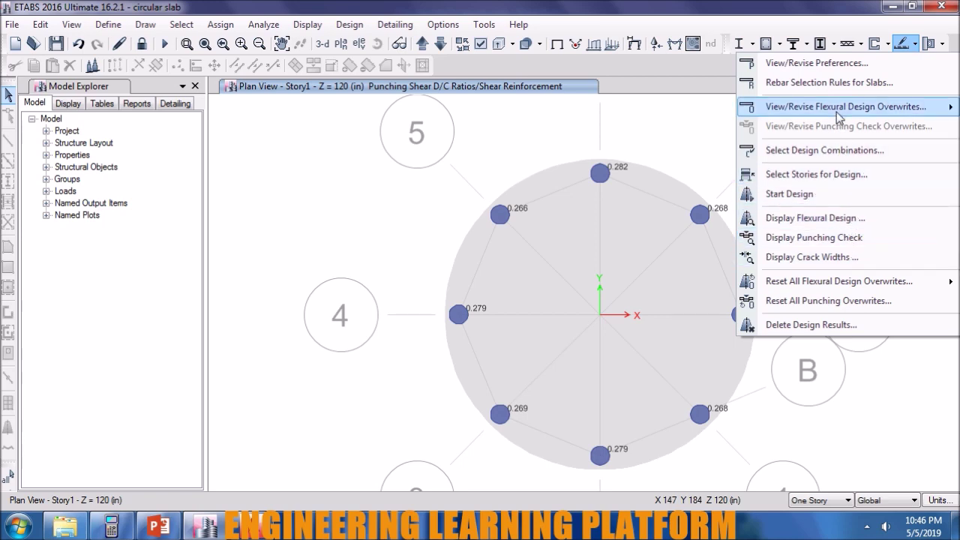
pyautogui.click(816, 219)
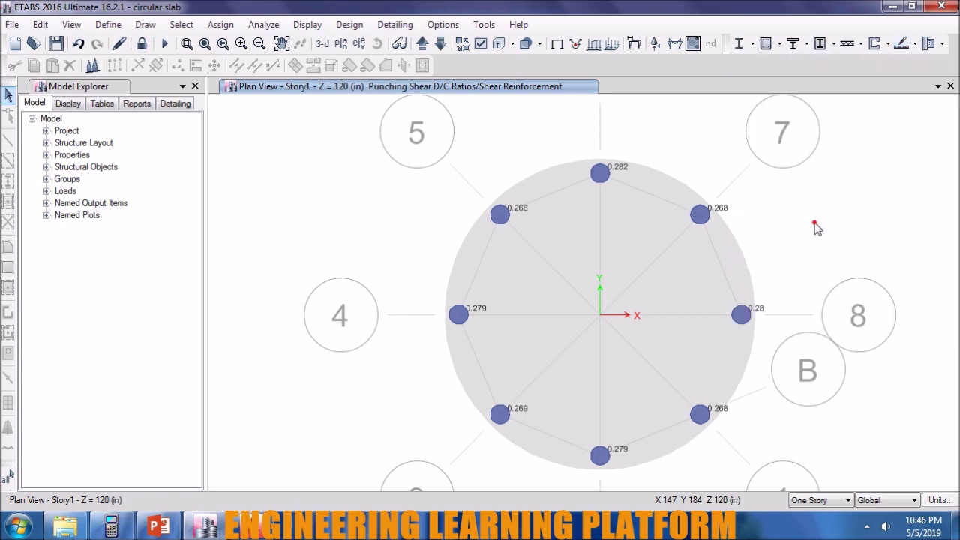
# - Impose minimum reinforcing and set a typical uniform #3 @ 7 in top and bottom mesh
pyautogui.moveTo(554, 63); pyautogui.dragTo(393, 63)
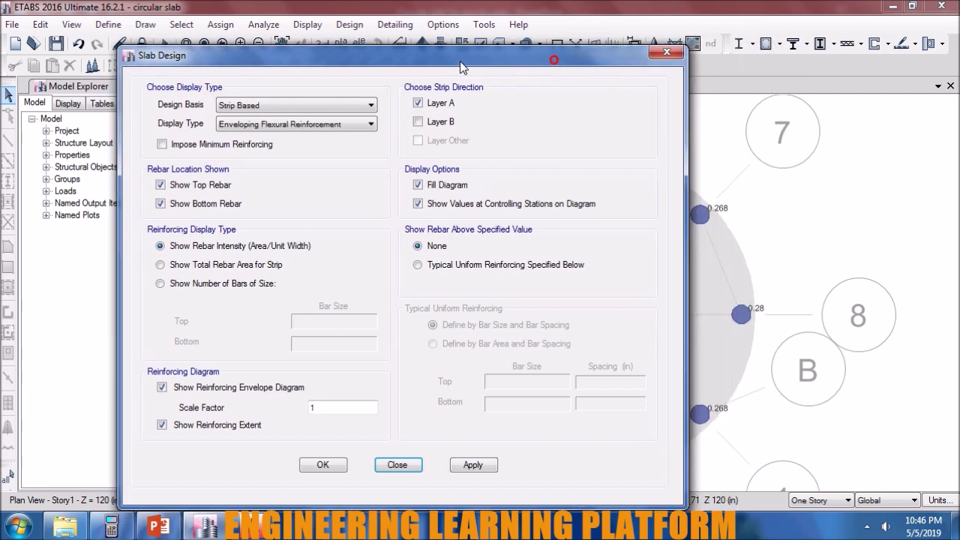
pyautogui.click(108, 144)
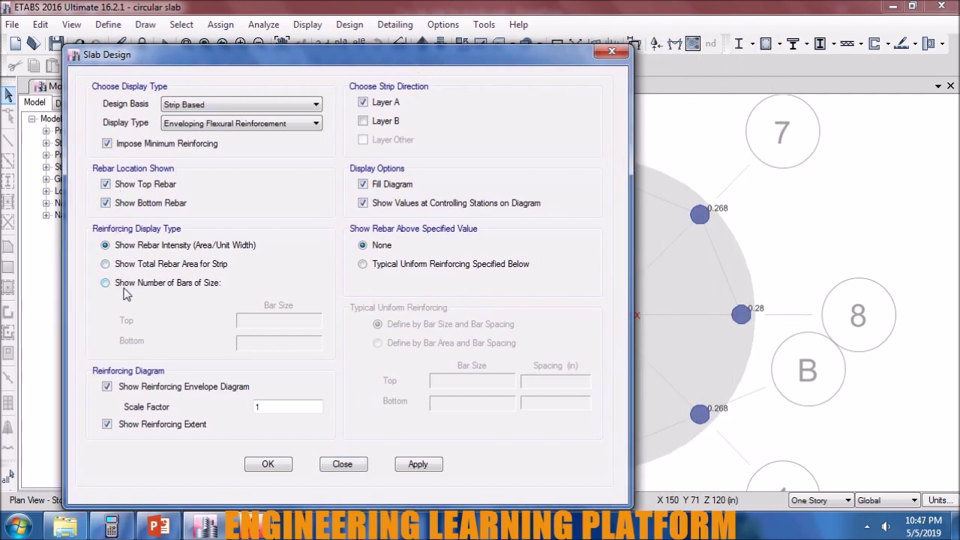
pyautogui.click(364, 267)
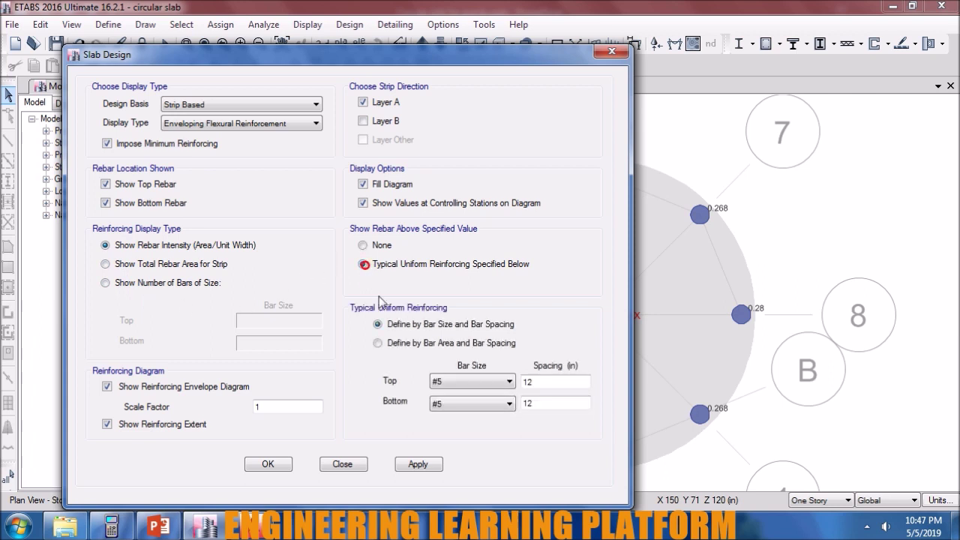
pyautogui.click(455, 382)
pyautogui.click(459, 406)
pyautogui.doubleClick(554, 383)
pyautogui.write('7')
pyautogui.doubleClick(551, 405)
pyautogui.write('7')
pyautogui.click(428, 465)
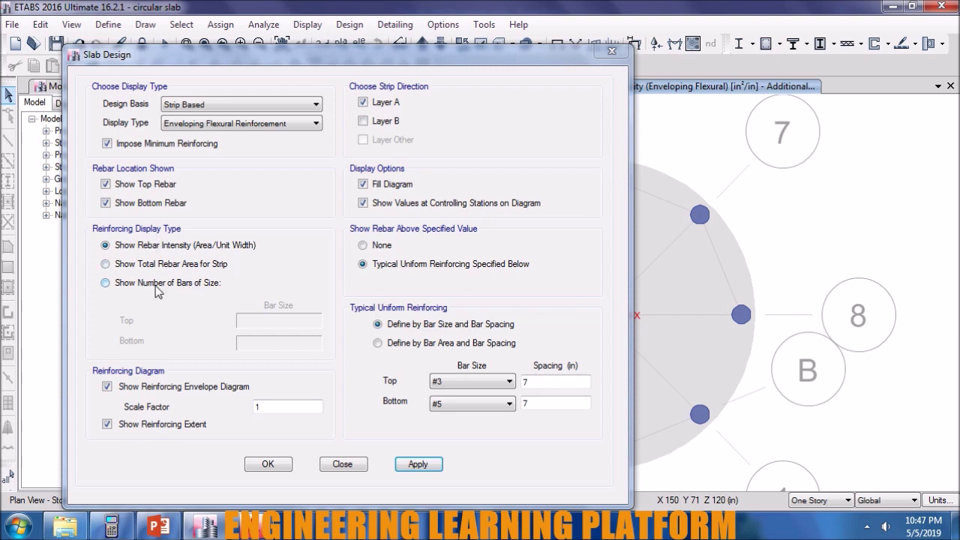
# - Show the extra reinforcement as a number of #3 bars, top and bottom
pyautogui.click(153, 284)
pyautogui.click(279, 321)
pyautogui.click(279, 351)
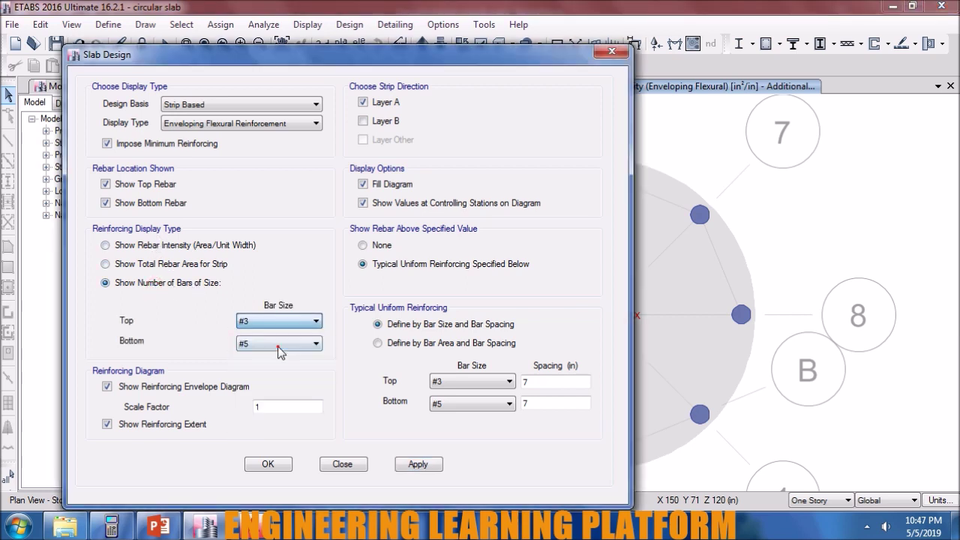
pyautogui.click(277, 359)
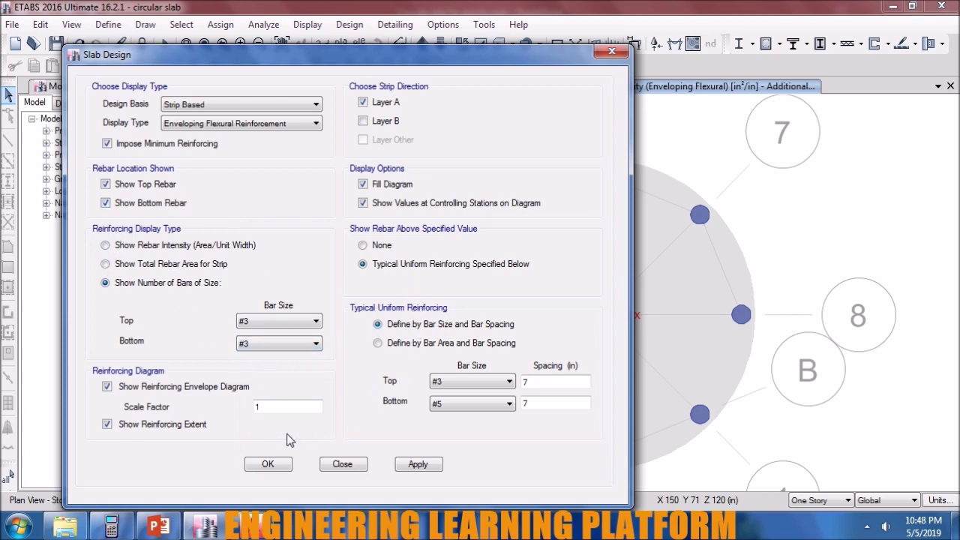
pyautogui.click(427, 464)
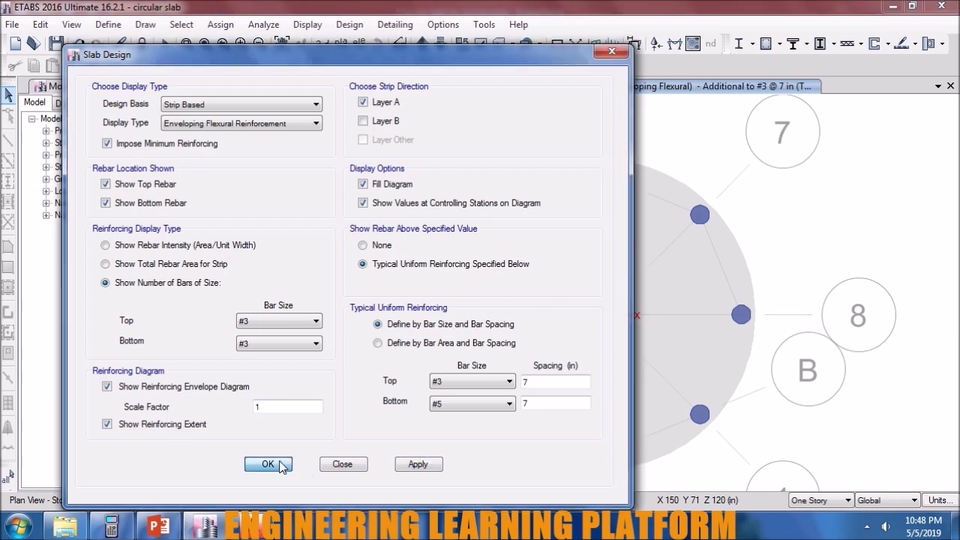
pyautogui.click(268, 463)
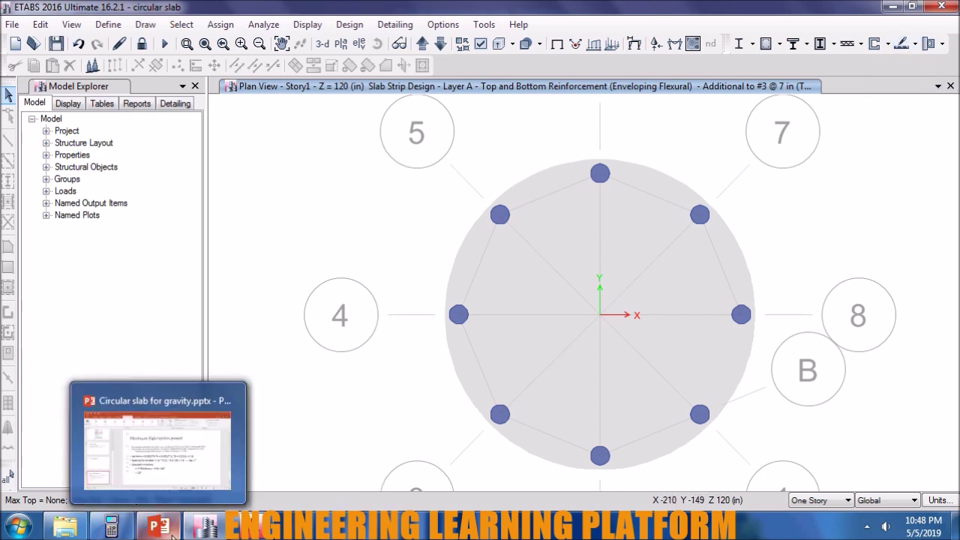
pyautogui.moveTo(204, 527)
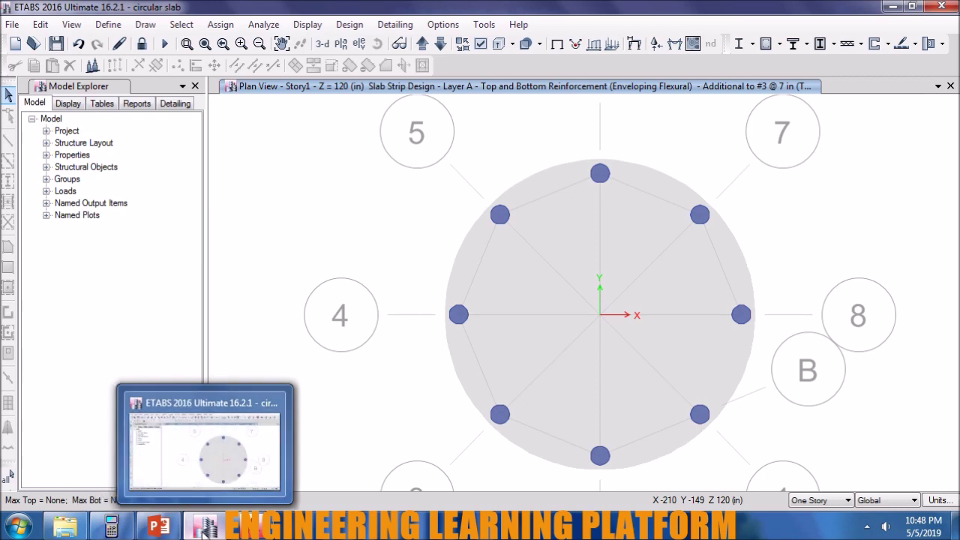
# - Switch between ETABS and AutoCAD, ending on the circular slab drawing with its Top and Bottom labels
pyautogui.click(240, 527)
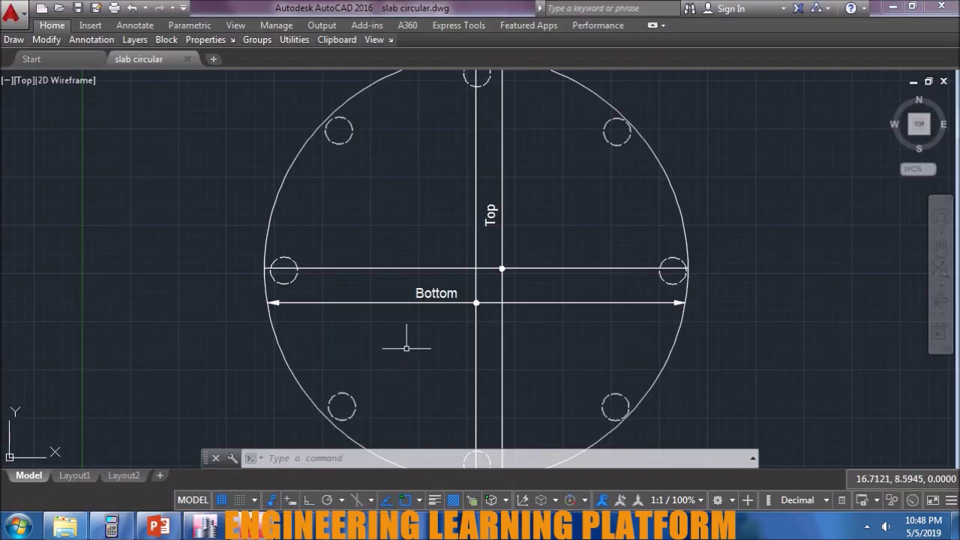
pyautogui.click(204, 527)
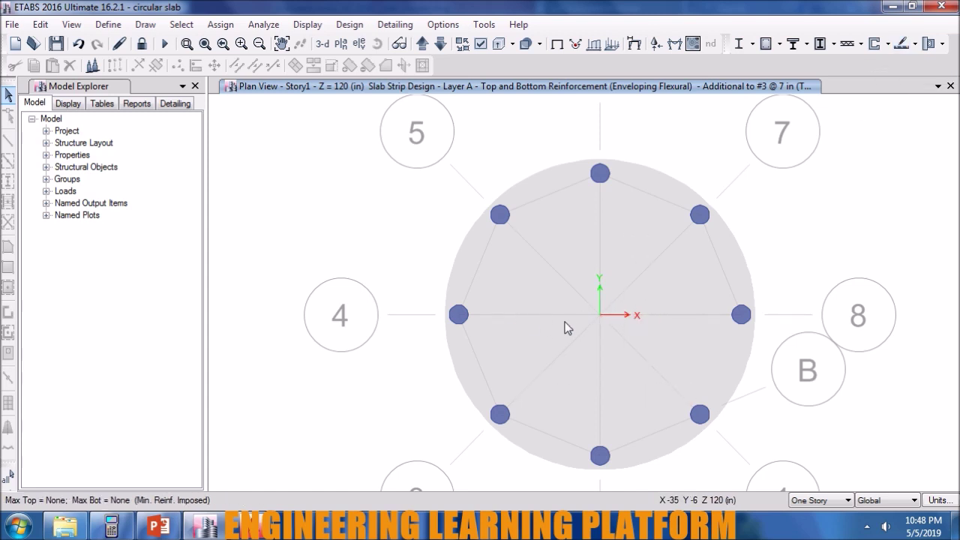
pyautogui.click(248, 525)
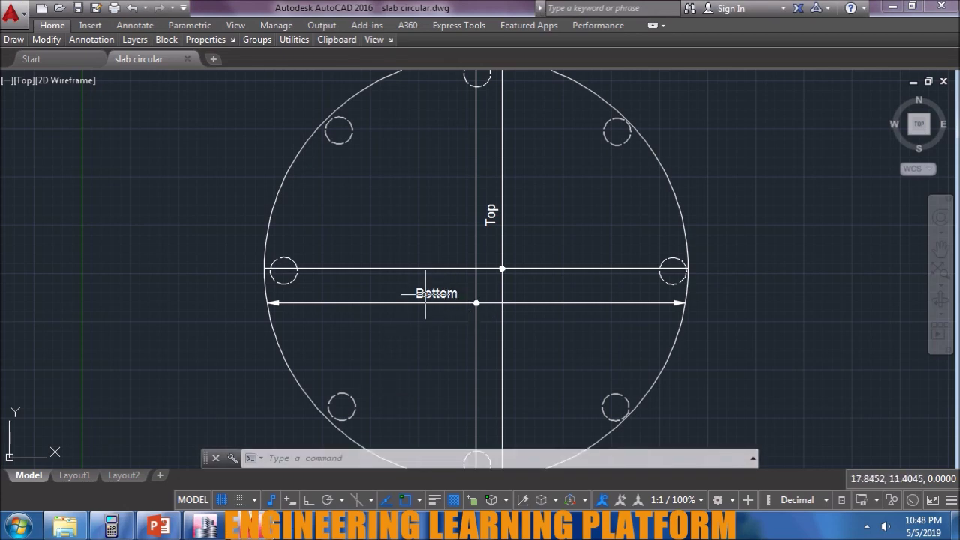
pyautogui.scroll(3, 431, 300)
# - Change the Bottom dimension text to read '#3 @ 7" c/c Top and Bottom'
pyautogui.scroll(5, 413, 298)
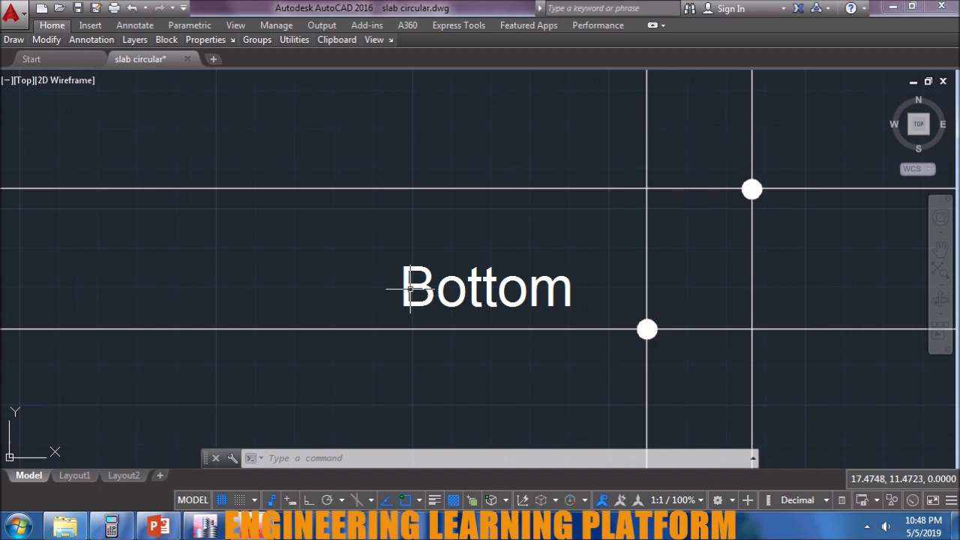
pyautogui.doubleClick(402, 294)
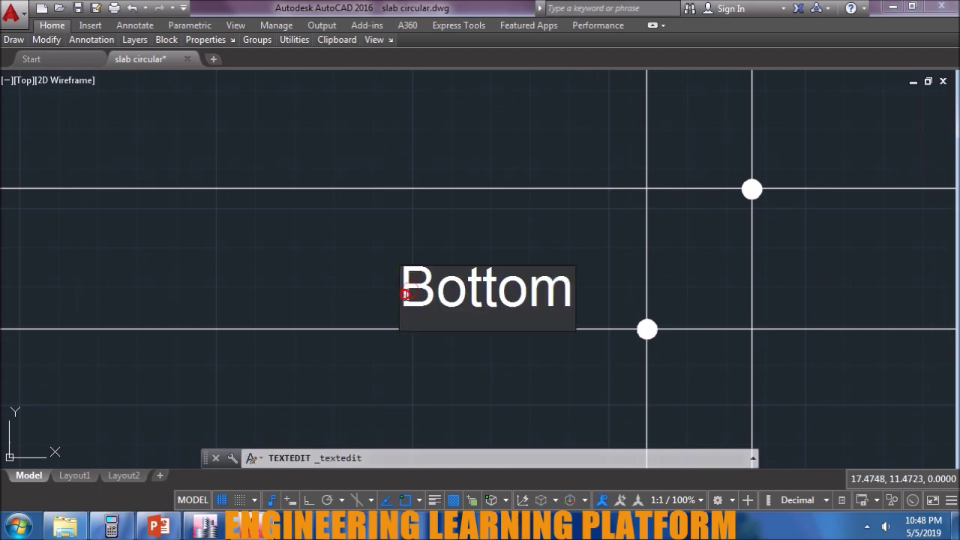
pyautogui.write('#')
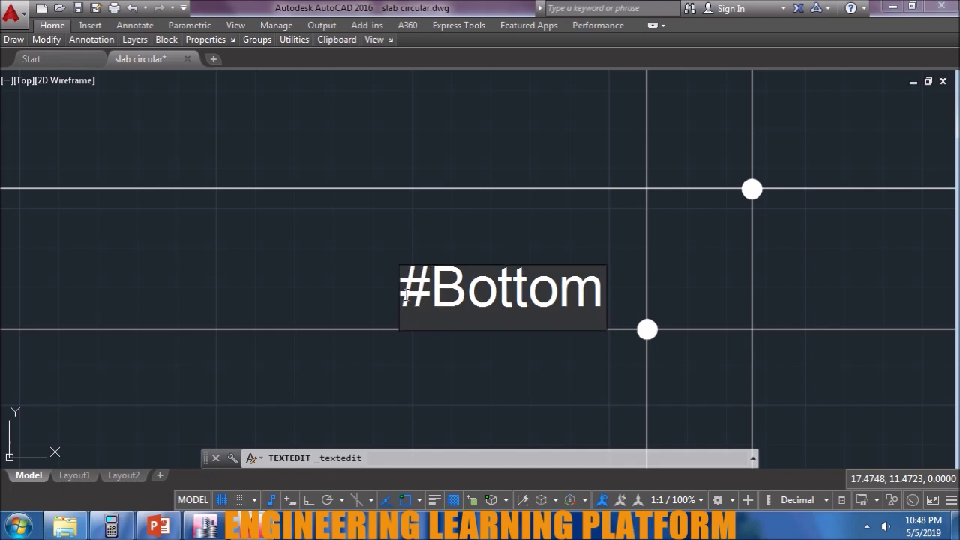
pyautogui.write('3 @')
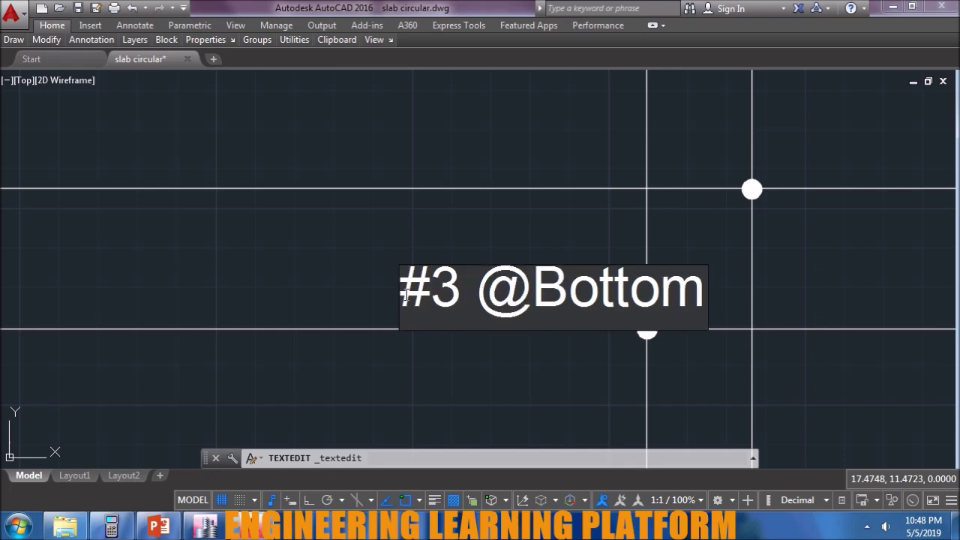
pyautogui.write(' 7" c')
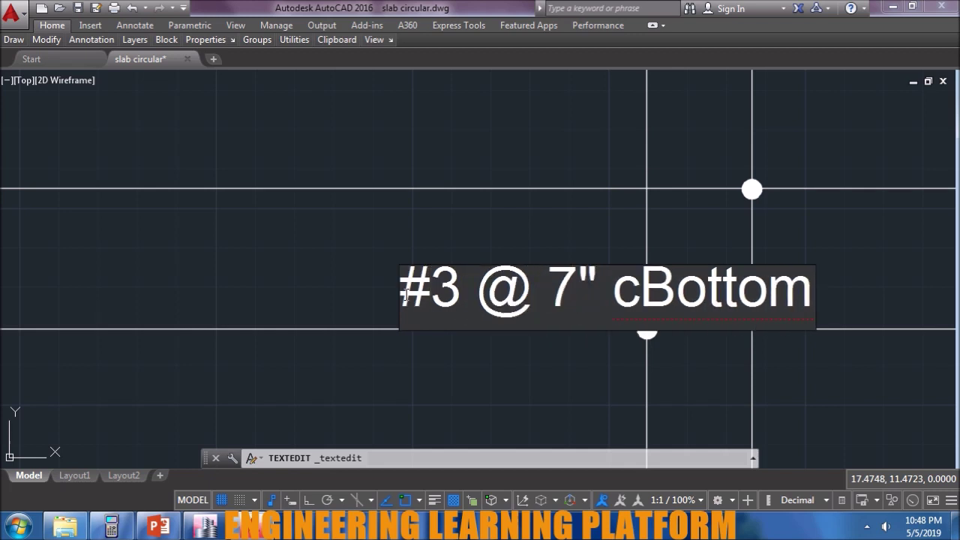
pyautogui.write('/c To')
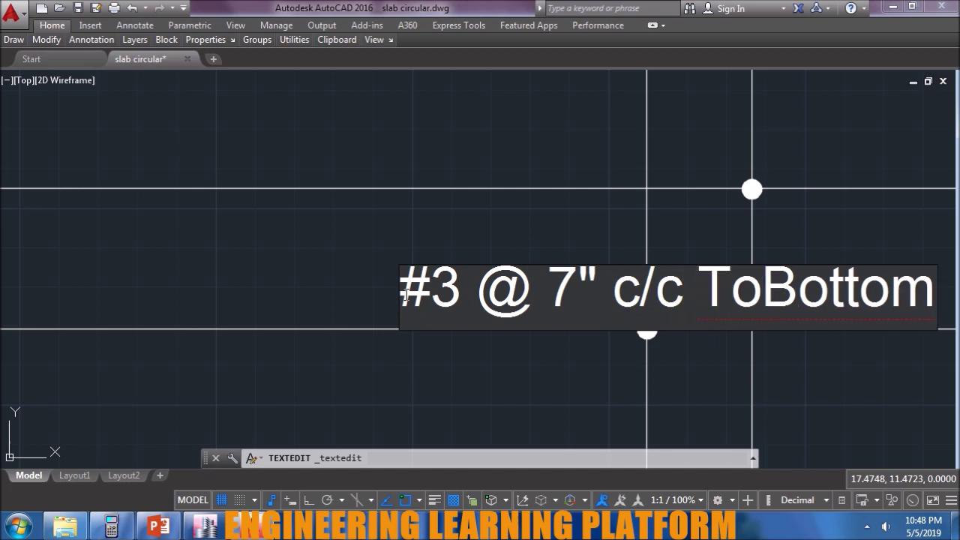
pyautogui.write('p and')
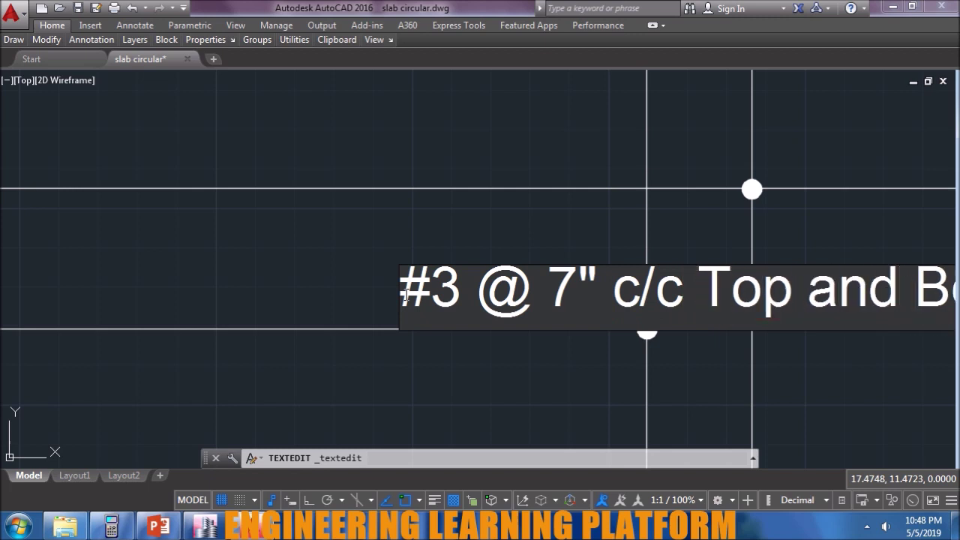
pyautogui.click(615, 396)
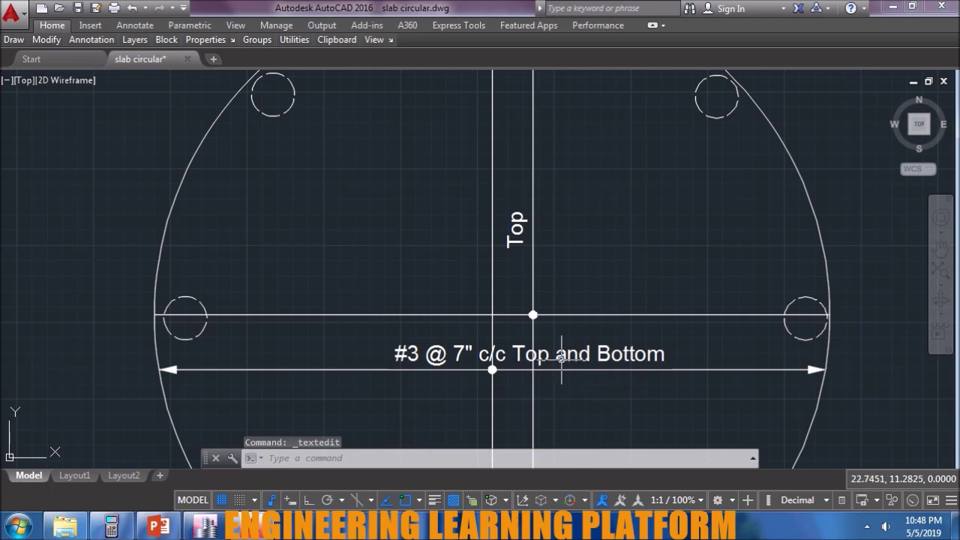
# - Copy the small hatched circle with its hatch, then cancel the paste
pyautogui.moveTo(589, 398)
pyautogui.mouseDown(button='middle')
pyautogui.moveTo(570, 315)
pyautogui.moveTo(553, 311)
pyautogui.mouseUp(button='middle')
pyautogui.scroll(-2, 499, 322)
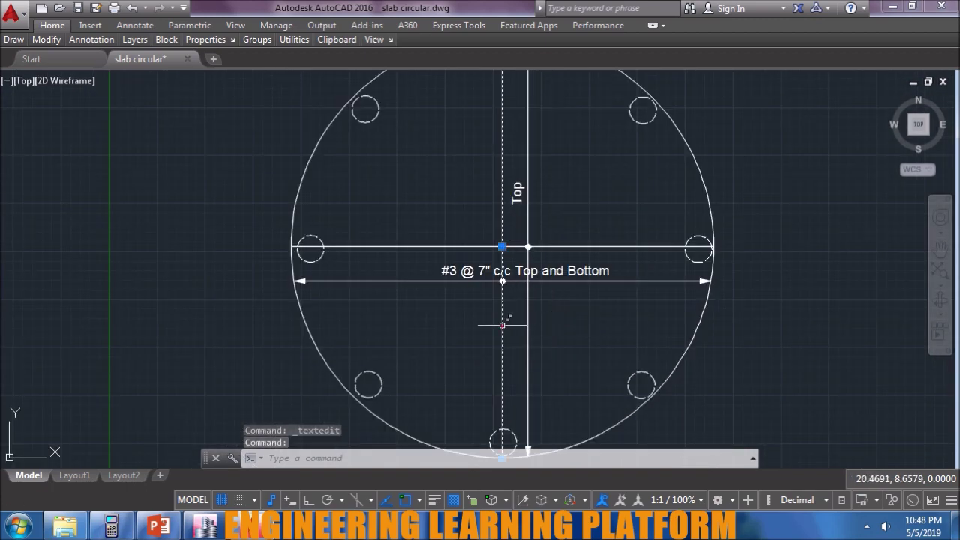
pyautogui.scroll(6, 505, 288)
pyautogui.click(505, 288)
pyautogui.click(478, 249)
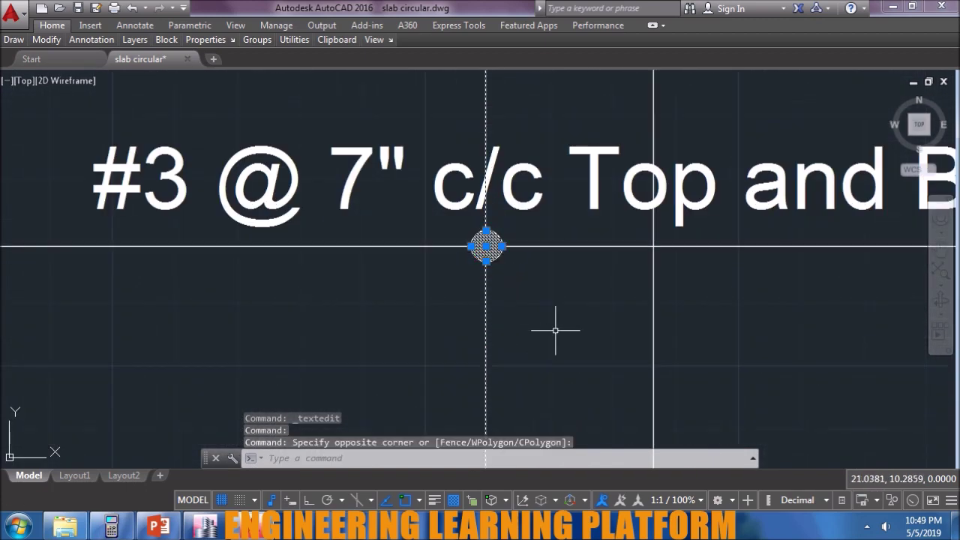
pyautogui.hotkey('ctrl', 'c')
pyautogui.hotkey('ctrl', 'v')
pyautogui.scroll(-5, 555, 330)
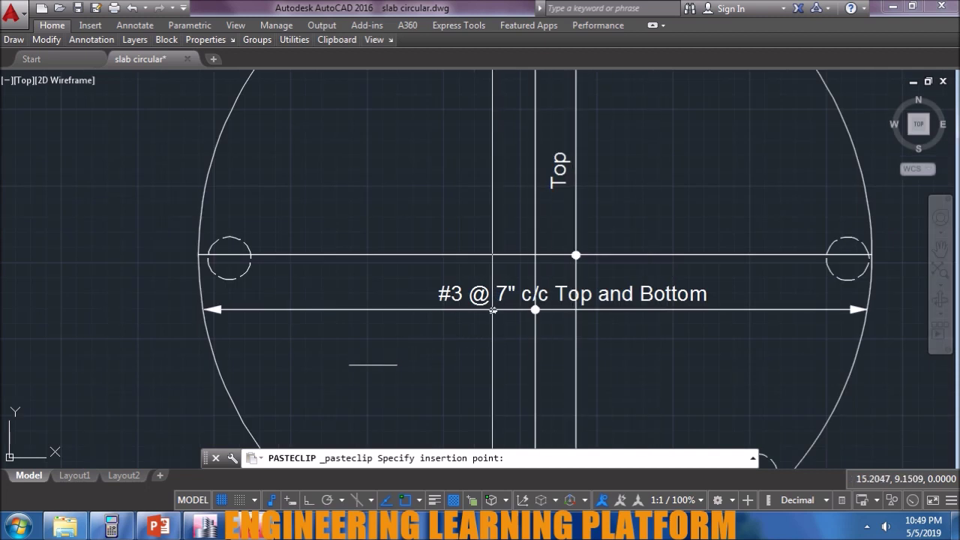
pyautogui.press('Escape')
# - Give the vertical line through the slab the dashed ACAD_ISO02W100 linetype
pyautogui.click(514, 210)
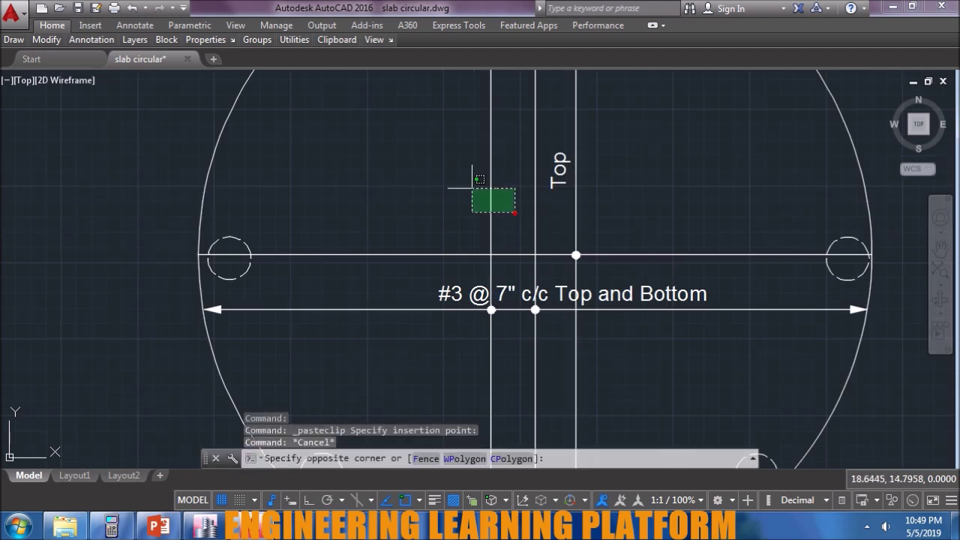
pyautogui.click(468, 183)
pyautogui.write('qp')
pyautogui.press('Return')
pyautogui.click(713, 59)
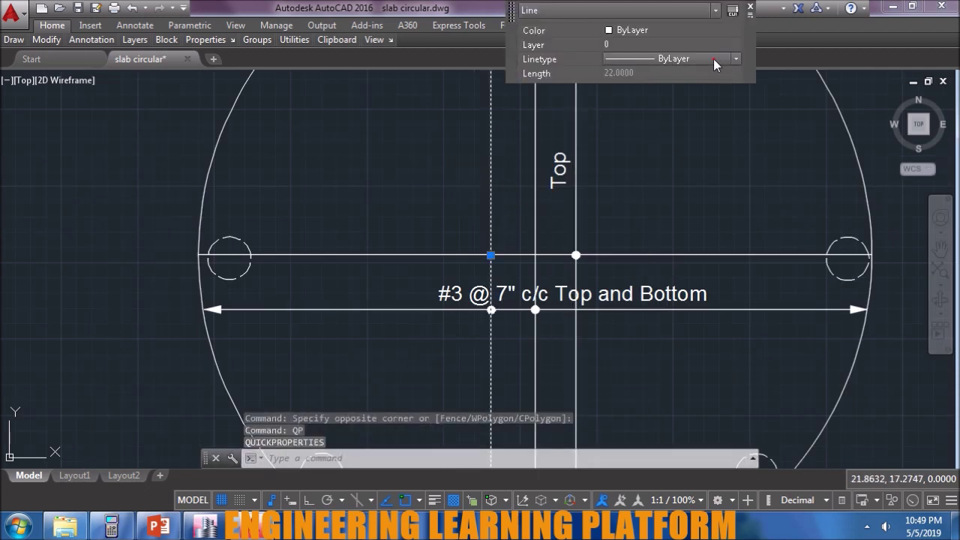
pyautogui.click(696, 101)
pyautogui.press('Escape')
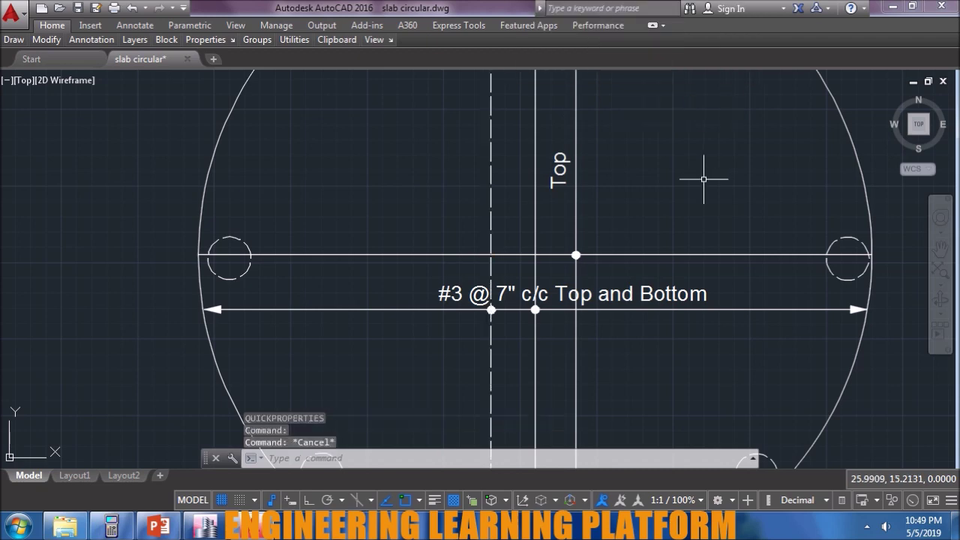
pyautogui.moveTo(653, 368); pyautogui.dragTo(654, 368, button='middle')
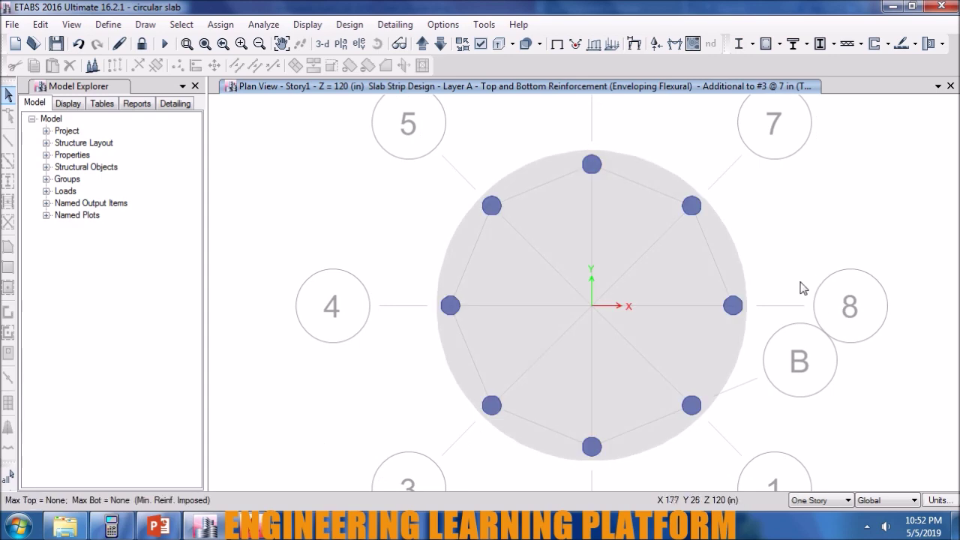
pyautogui.click(915, 43)
# - Switch the ETABS strip flexural reinforcement display from Layer A to Layer B
pyautogui.click(864, 221)
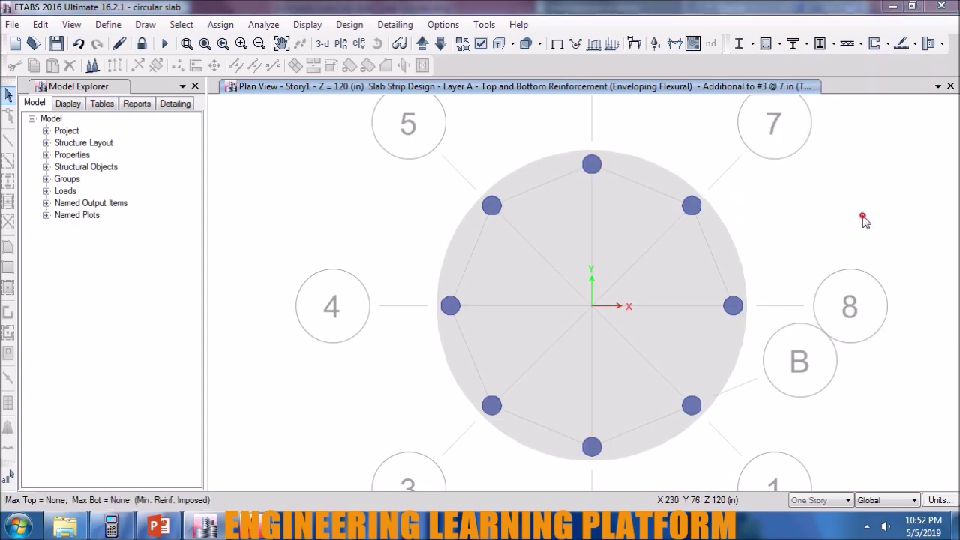
pyautogui.click(498, 121)
pyautogui.click(498, 102)
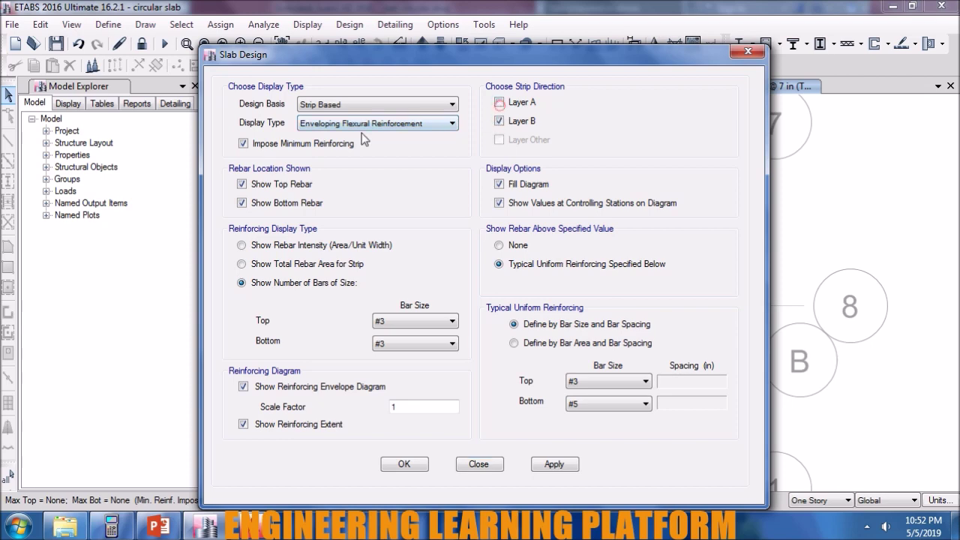
pyautogui.click(554, 464)
pyautogui.click(402, 463)
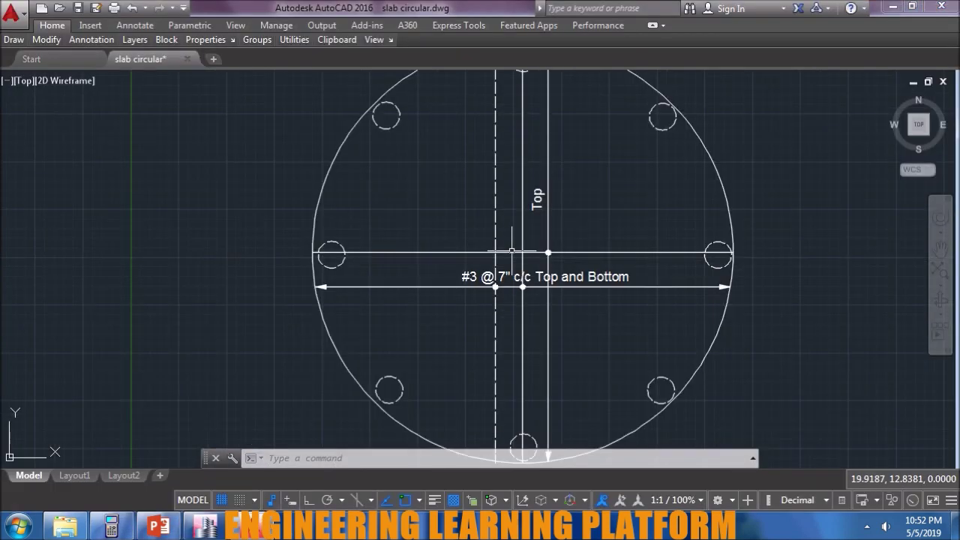
# - Insert '#3 @7" c/c Top and bottom' before the word Top in the vertical dimension label
pyautogui.scroll(-2, 507, 252)
pyautogui.scroll(-1, 585, 207)
pyautogui.doubleClick(523, 244)
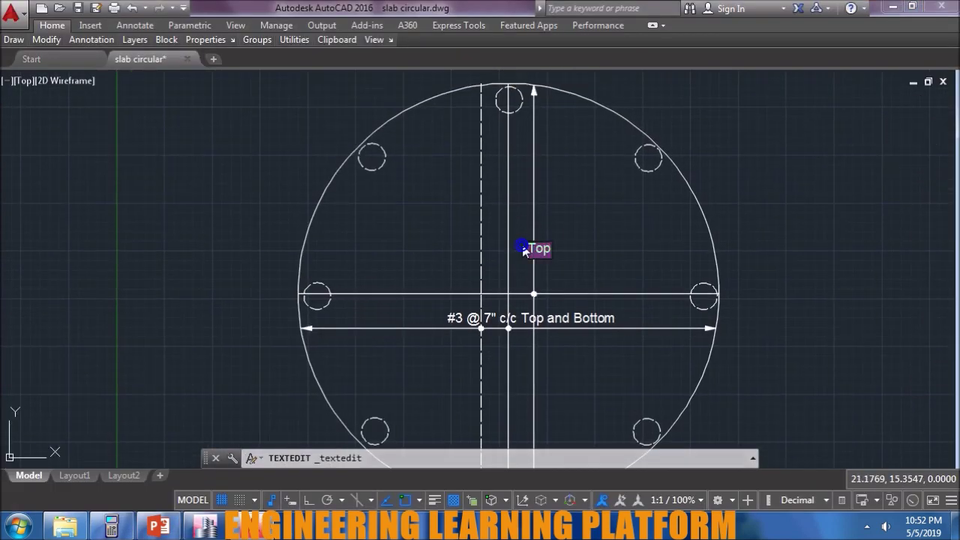
pyautogui.click(531, 257)
pyautogui.write('#')
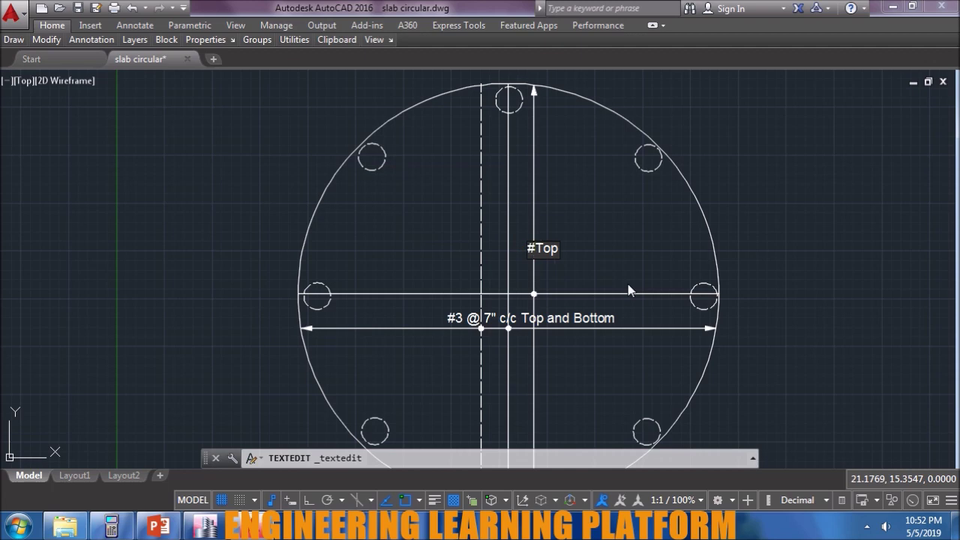
pyautogui.write('3 @')
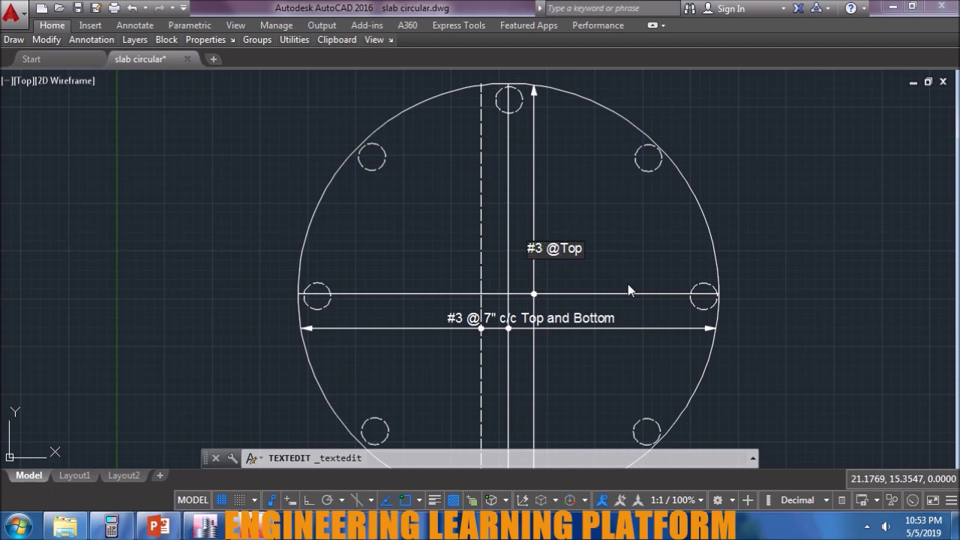
pyautogui.write('7" c/c')
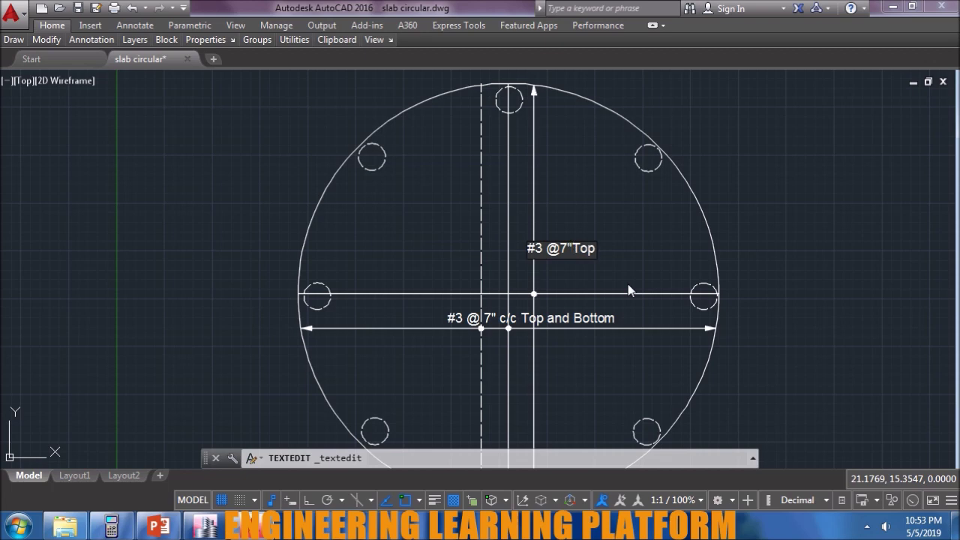